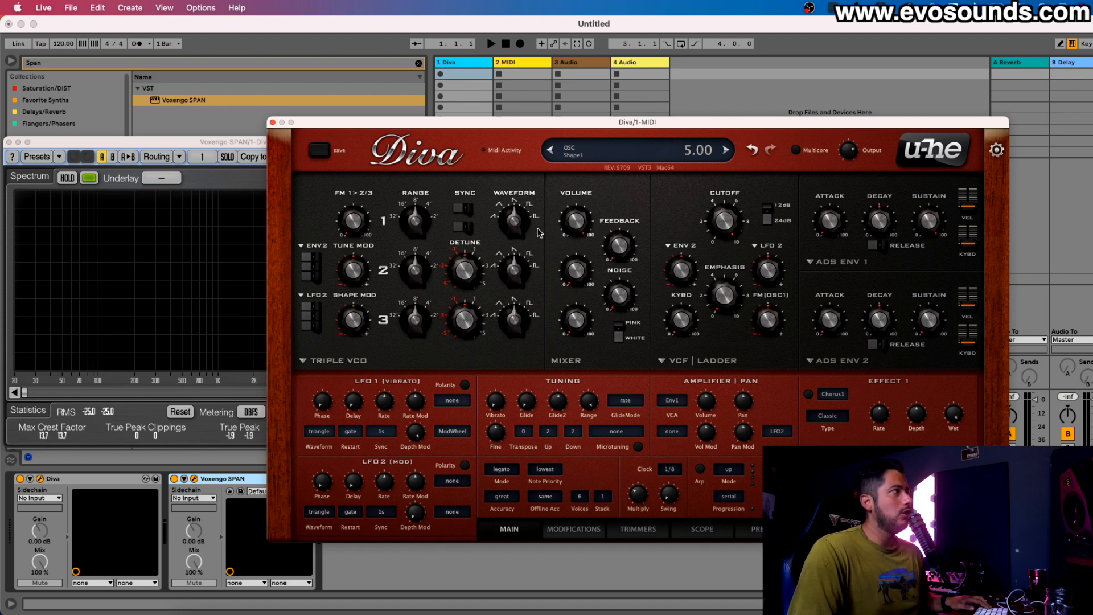
Set oscillator 1's volume to 85.5 in the Diva mixer and check its spectrum in the SPAN analyzer.
left_click_drag(577, 220, 576, 238)
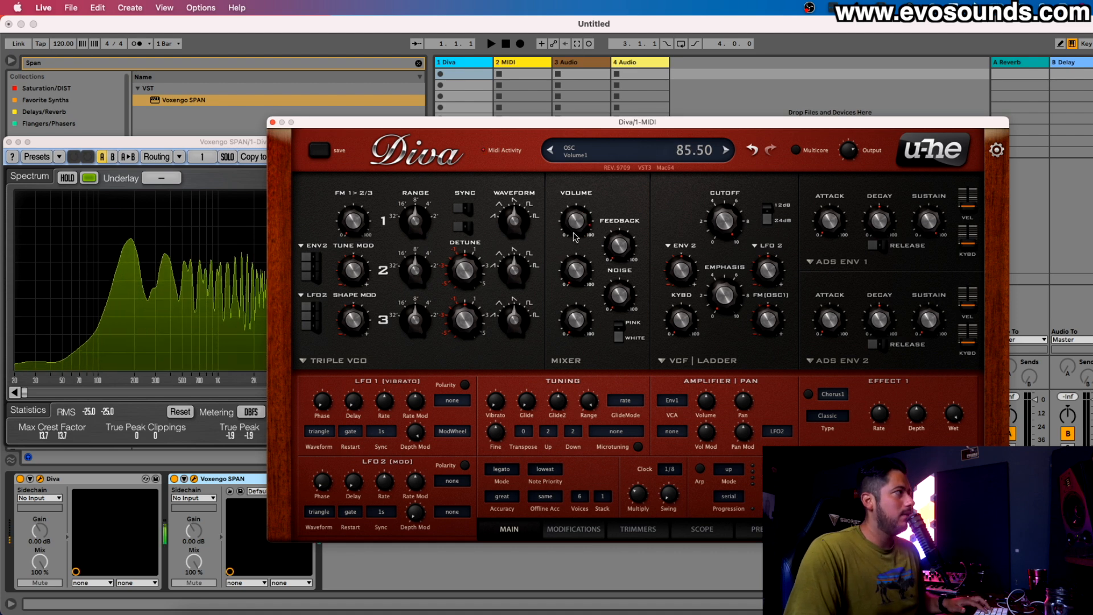
left_click(229, 146)
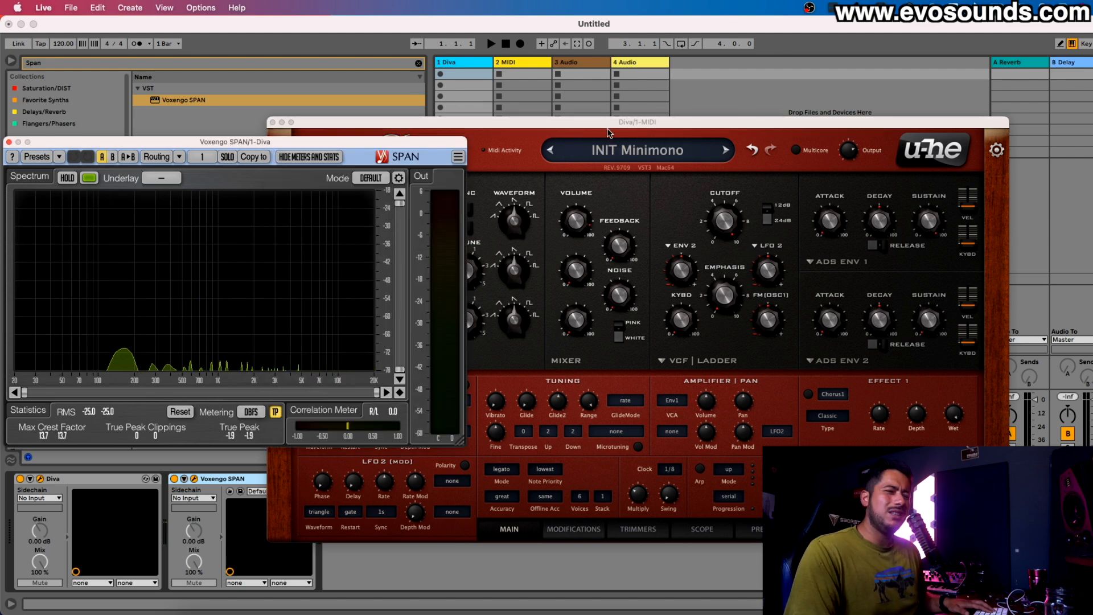
left_click(607, 133)
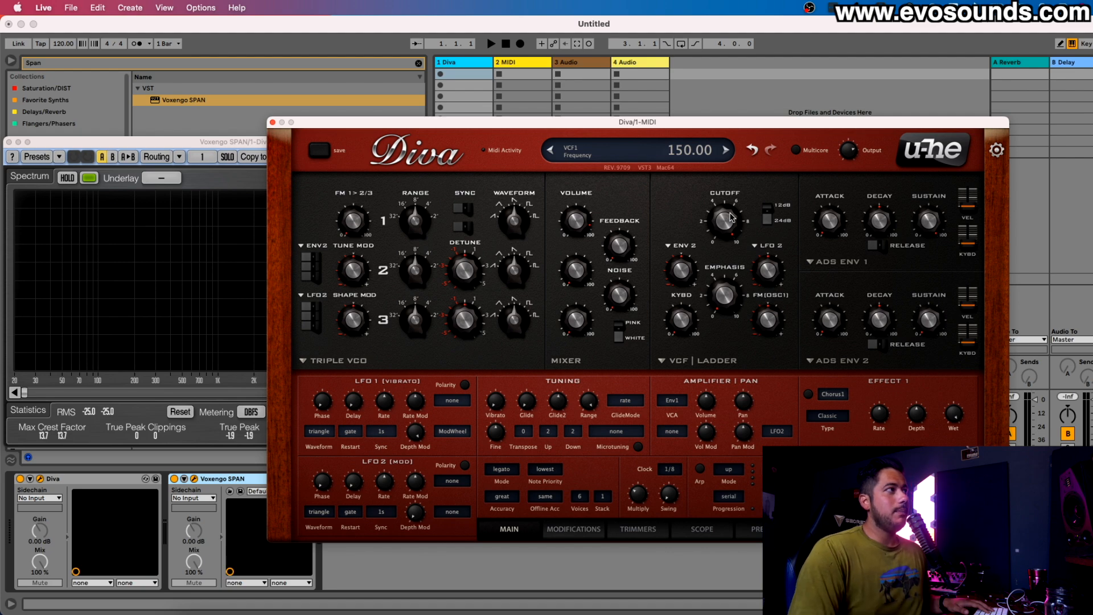
Sweep the ladder filter's cutoff down to 30, up to 150 and down to 74.5 while playing notes.
left_click(208, 144)
left_click_drag(726, 208, 720, 234)
left_click_drag(885, 204, 822, 432)
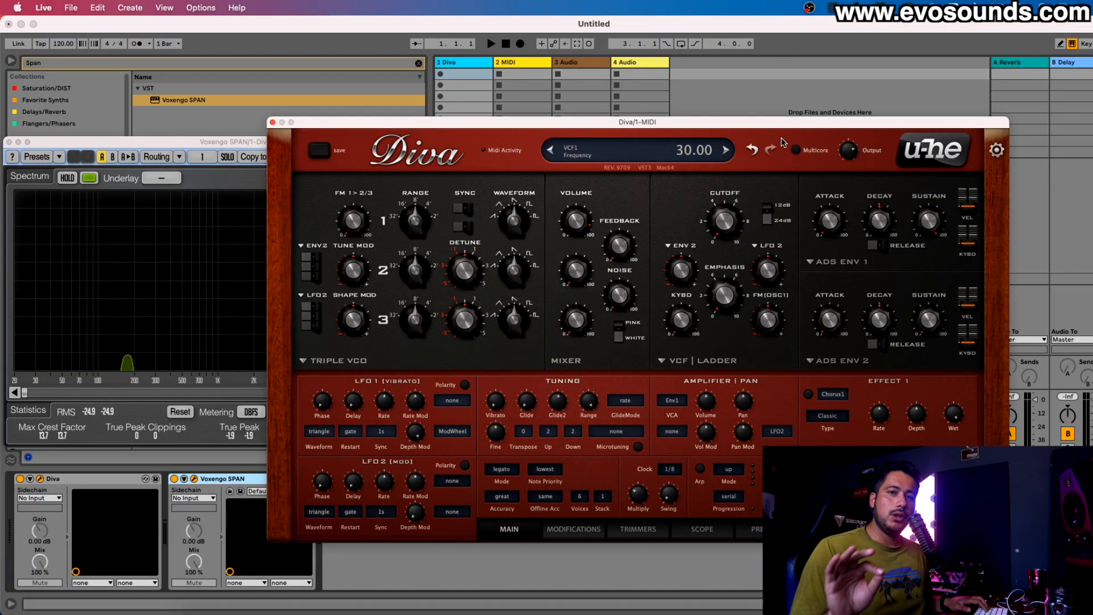
key("z")
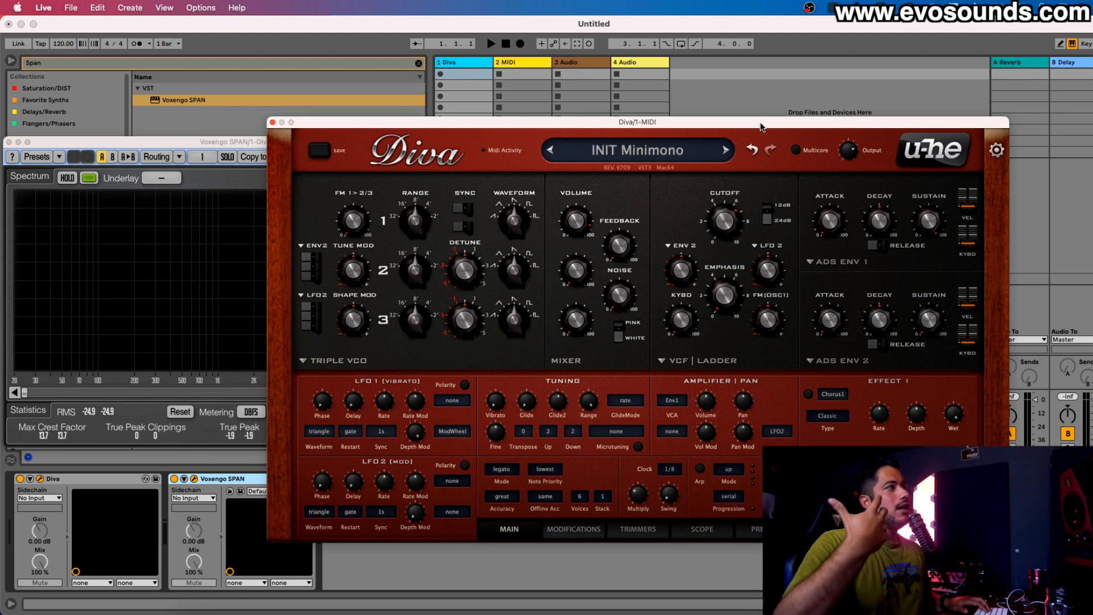
left_click_drag(739, 219, 766, 153)
key("a")
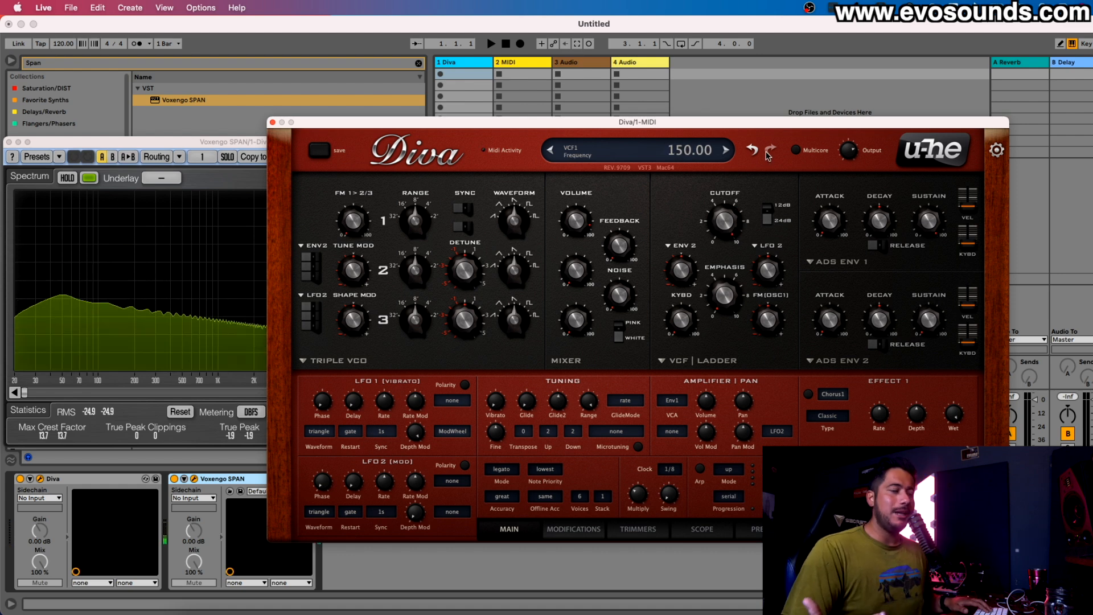
left_click_drag(734, 225, 698, 269)
left_click(120, 143)
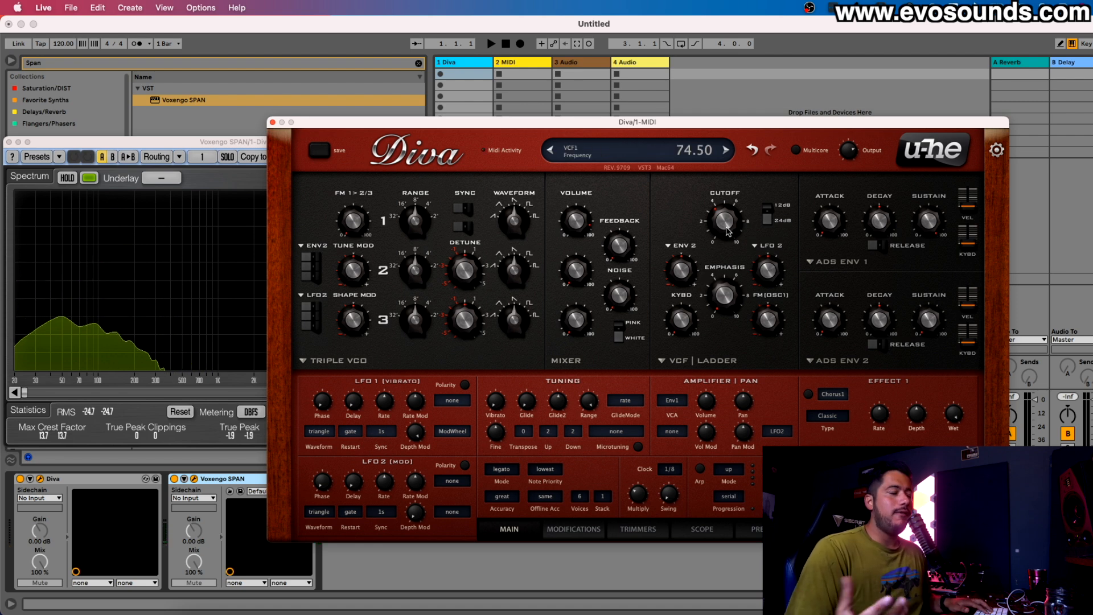
Alternate the ladder filter's slope between 12 dB and 24 dB to compare the two, ending on 24 dB.
left_click(767, 213)
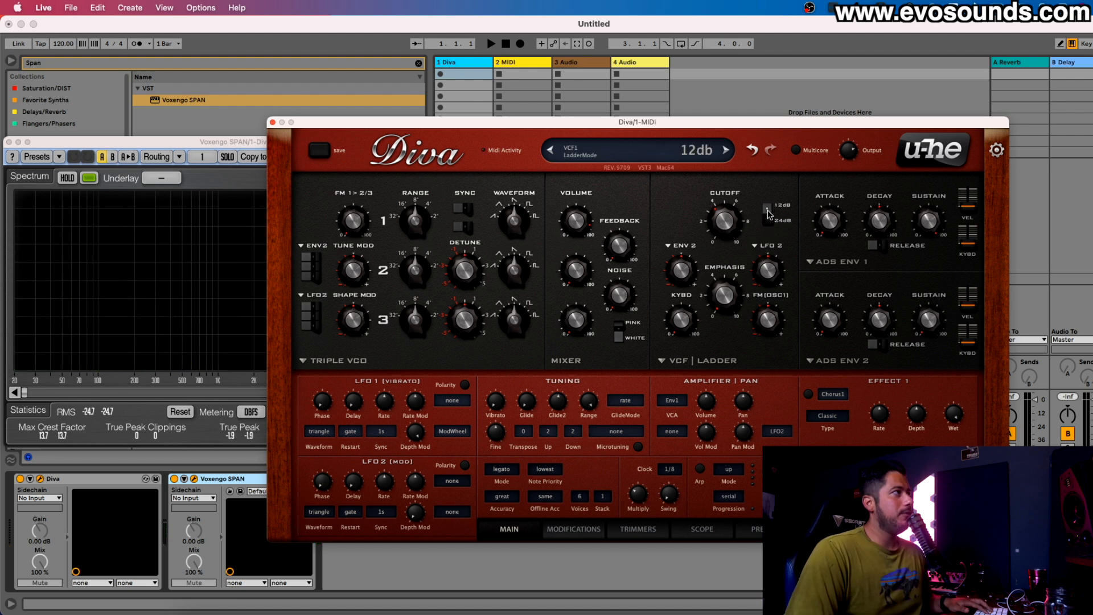
left_click(770, 221)
left_click(770, 220)
left_click(770, 221)
left_click(770, 219)
left_click(768, 219)
left_click(768, 218)
left_click(768, 215)
left_click(767, 216)
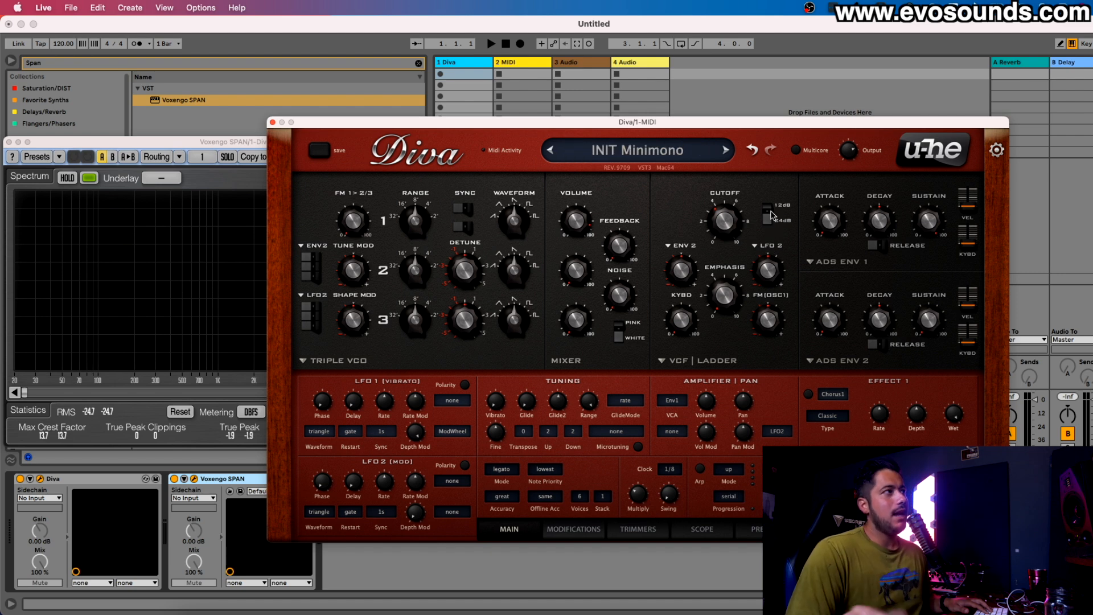
left_click(771, 211)
left_click(769, 224)
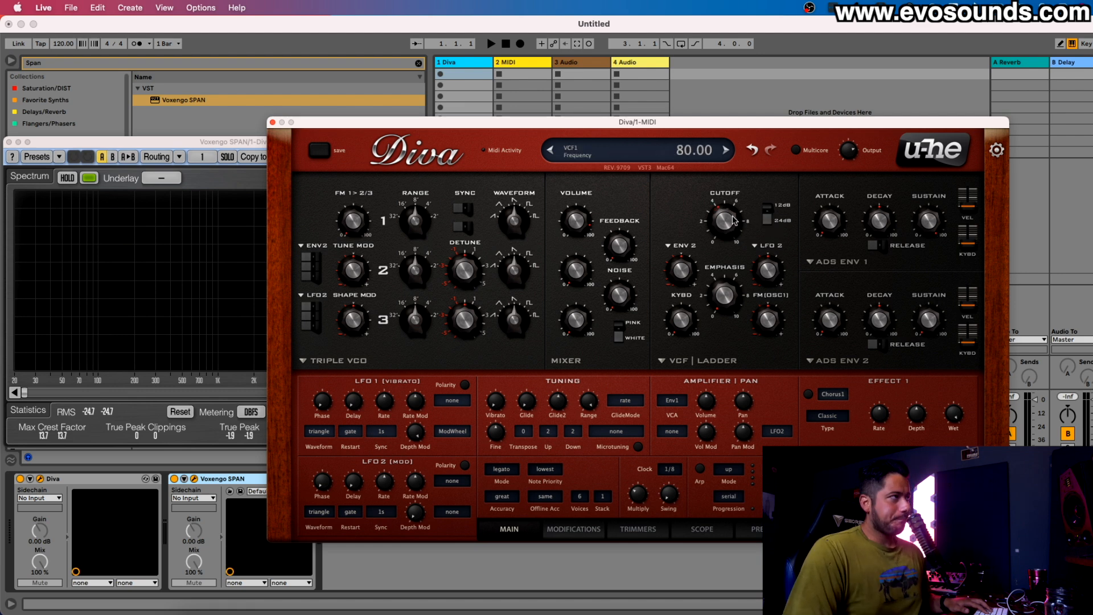
With the cutoff at 80, compare the 12 dB and 24 dB slopes on the played note's spectrum, ending on 24 dB.
left_click(767, 217)
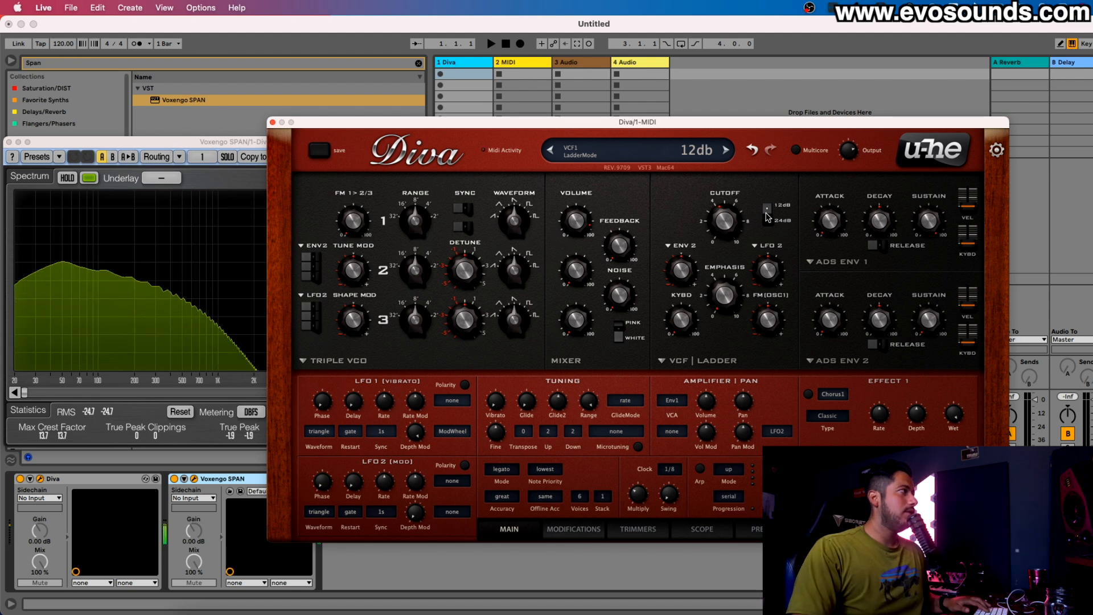
left_click(768, 217)
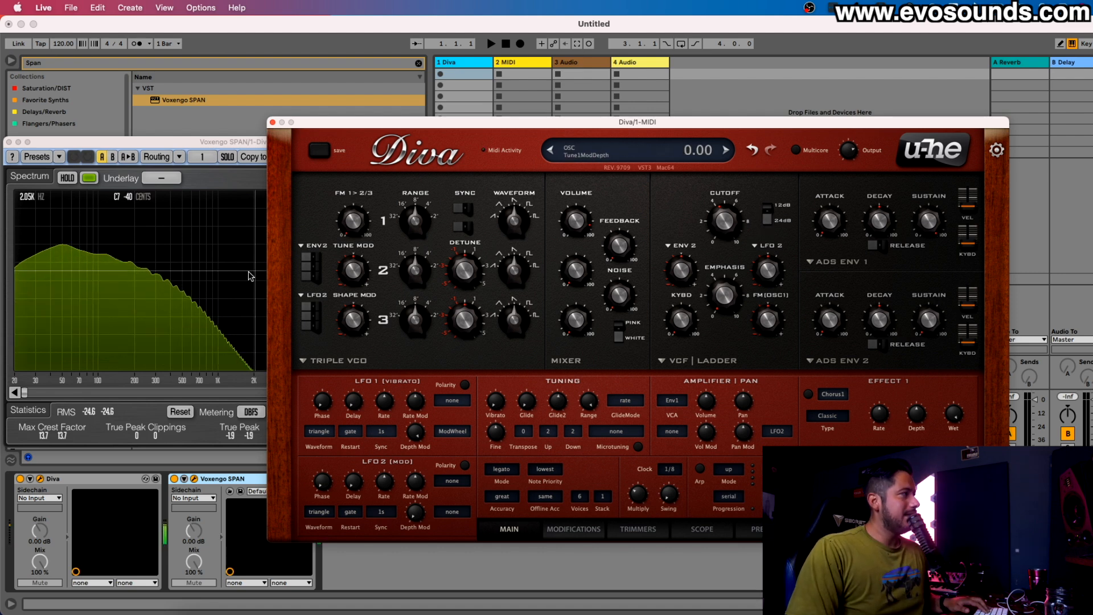
left_click(769, 215)
left_click(769, 221)
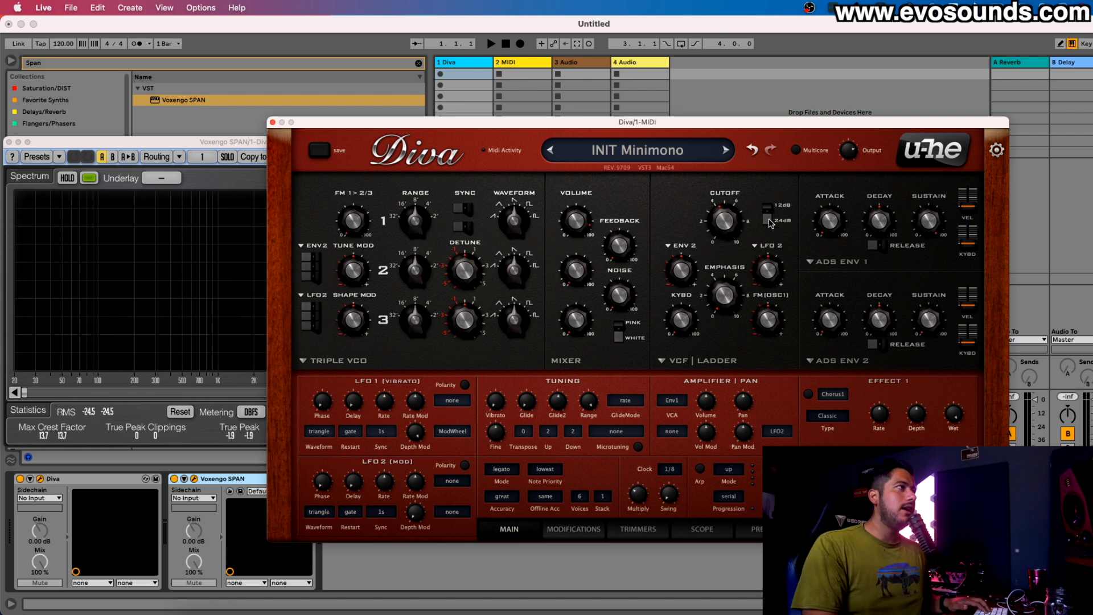
left_click(769, 215)
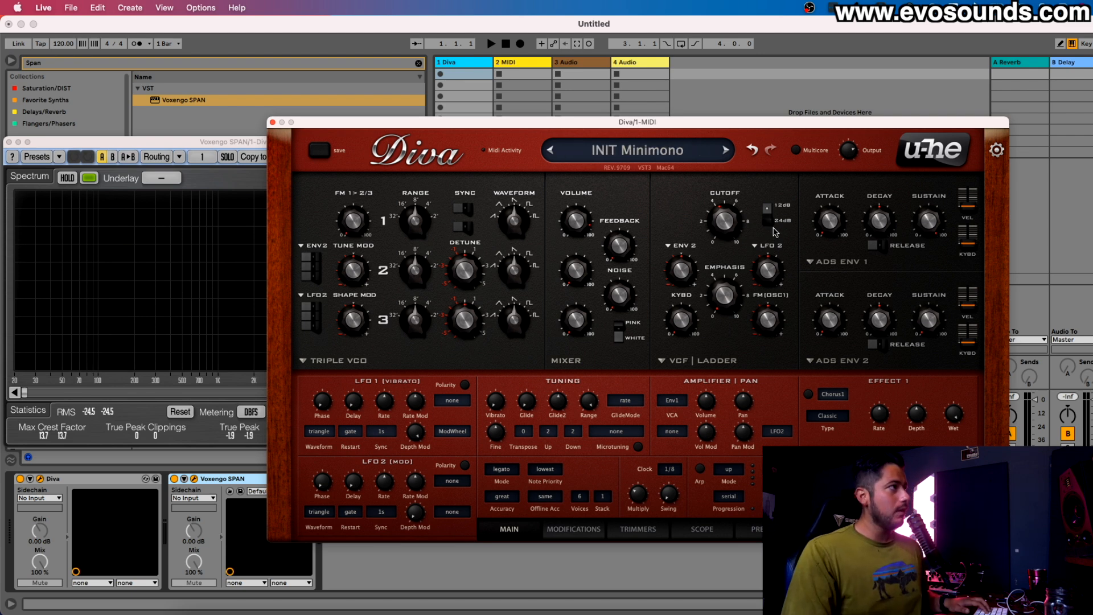
left_click(767, 219)
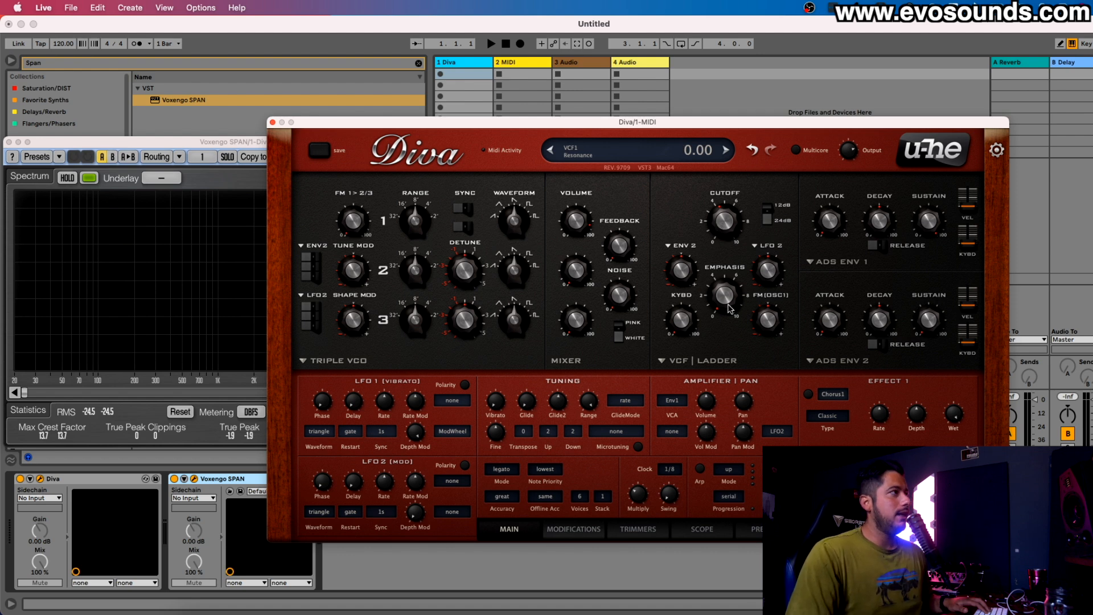
Set the filter cutoff to 95.5 and raise the emphasis to 52 while playing a note.
left_click_drag(733, 225, 741, 200)
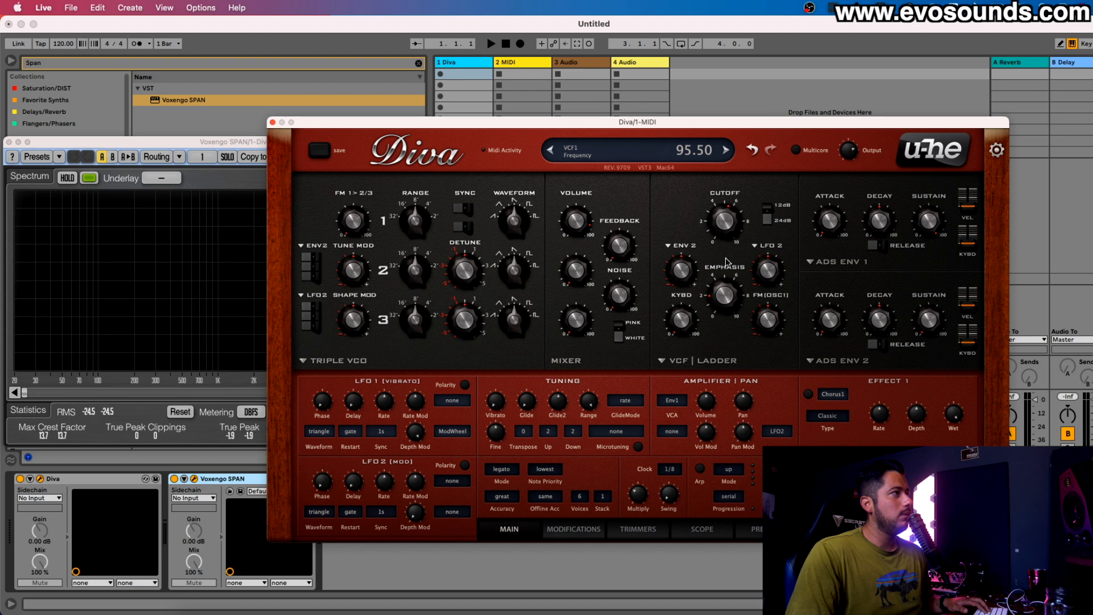
left_click_drag(725, 281, 733, 270)
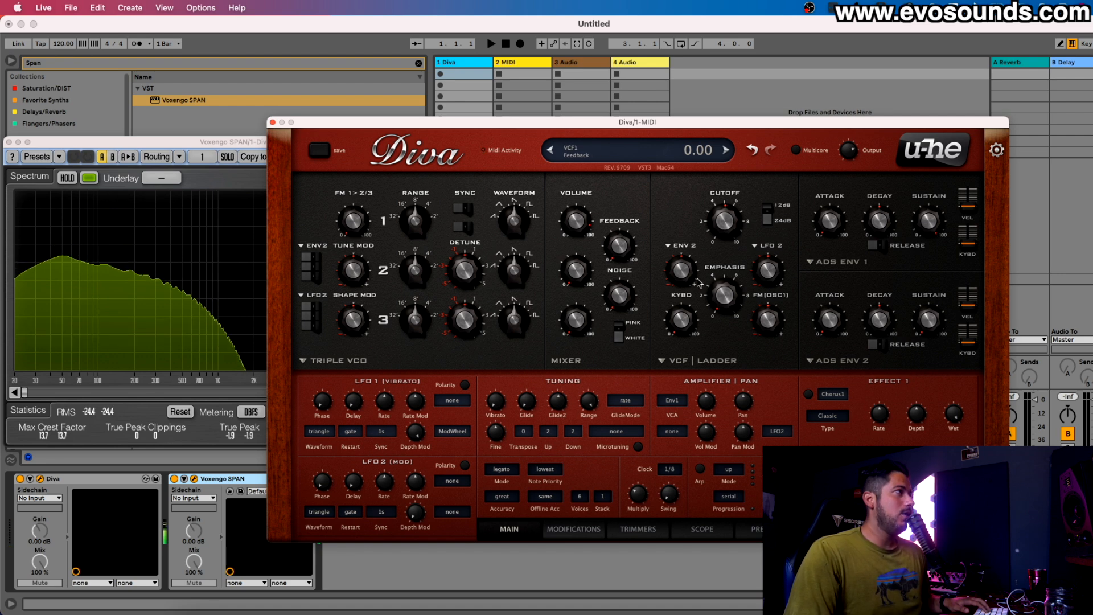
left_click_drag(733, 298, 740, 240)
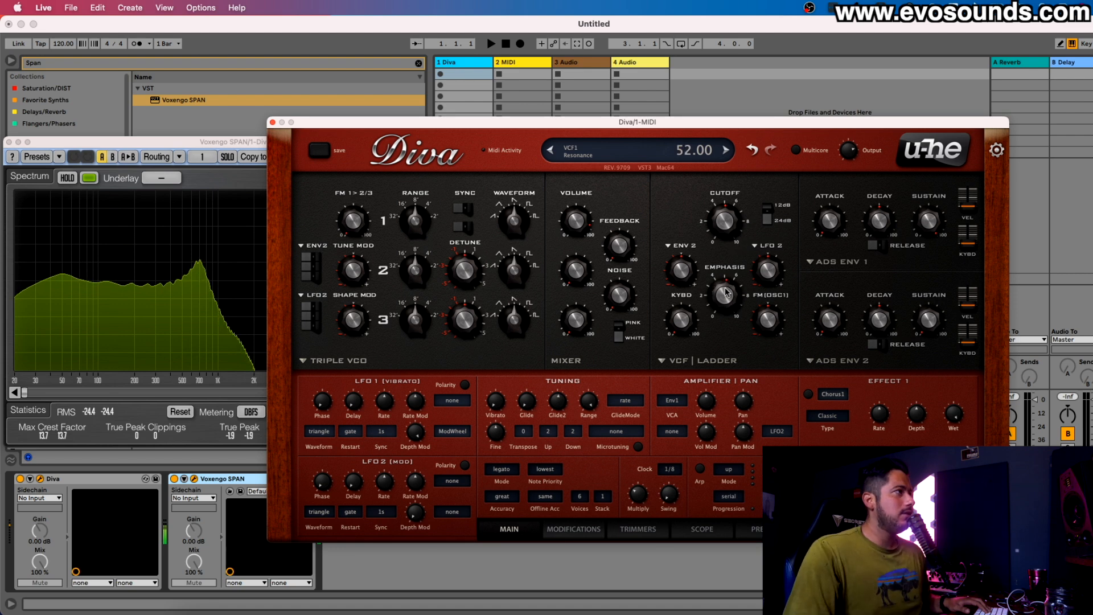
Sweep the filter cutoff down to 40 and back up, and reduce the emphasis to 35.
mouse_move(729, 225)
left_mouse_down()
mouse_move(729, 196)
mouse_move(753, 153)
mouse_move(725, 282)
mouse_move(721, 222)
left_mouse_up()
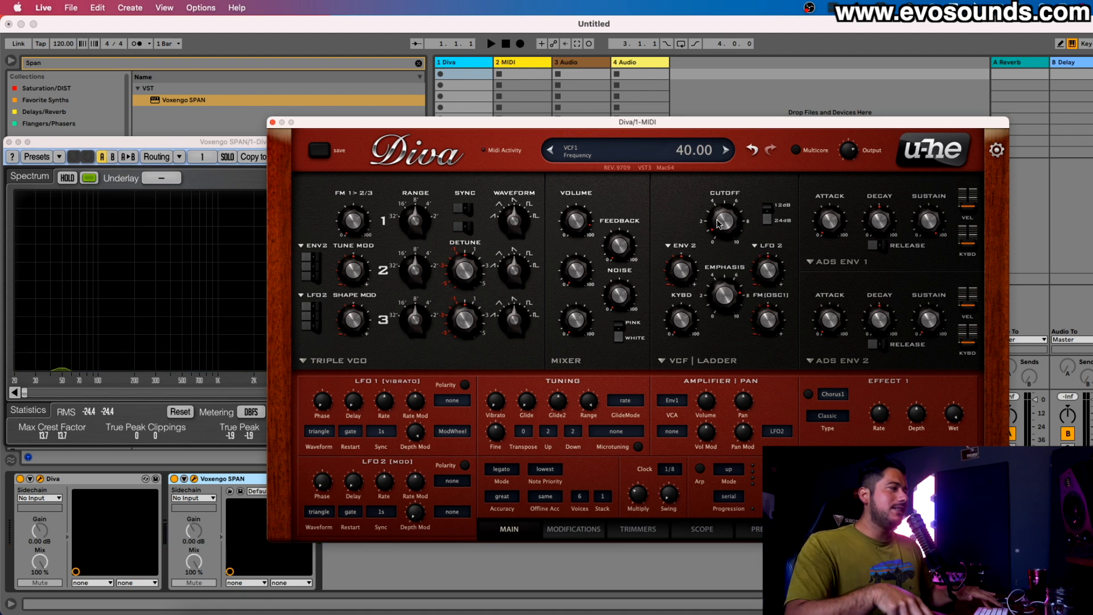
left_click_drag(723, 233, 746, 185)
left_click_drag(726, 297, 712, 344)
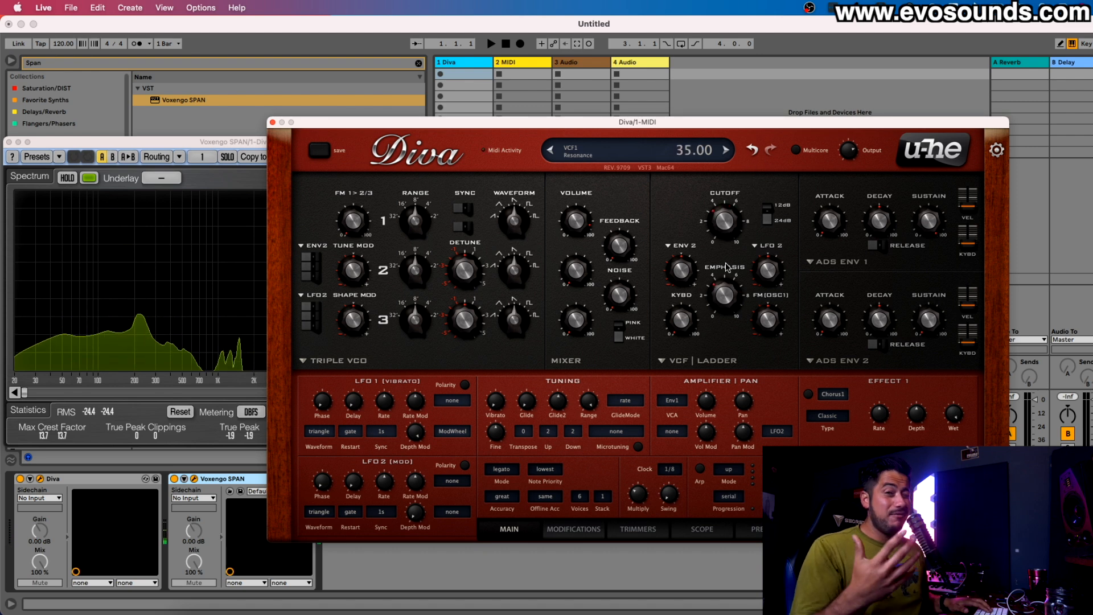
left_click_drag(717, 215, 751, 234)
key("z")
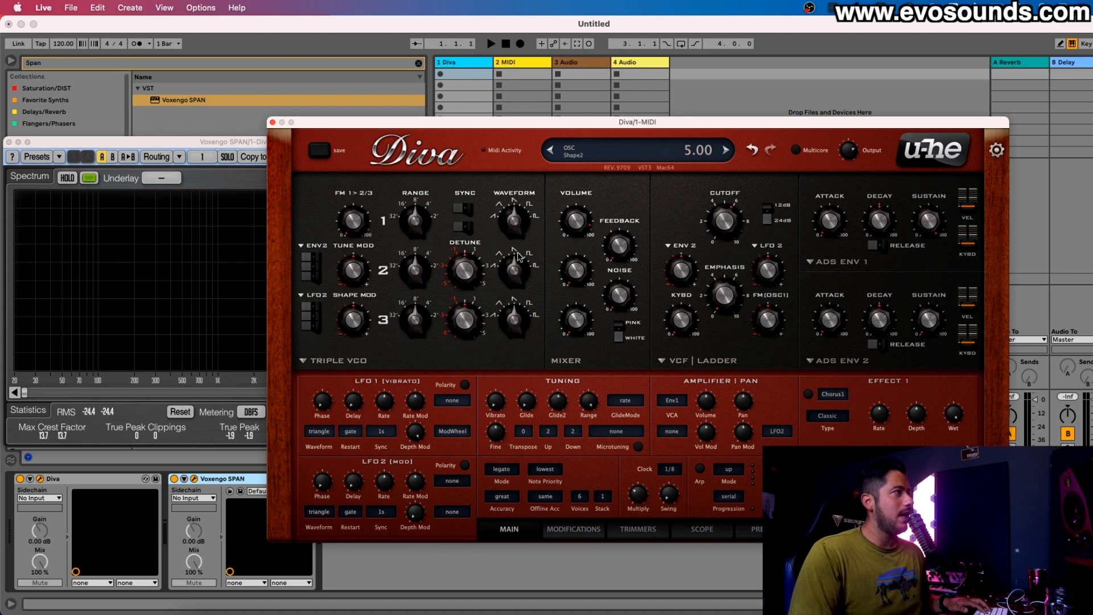
Play test notes to hear the synth with the current filter settings.
key("l")
key("z")
key("l")
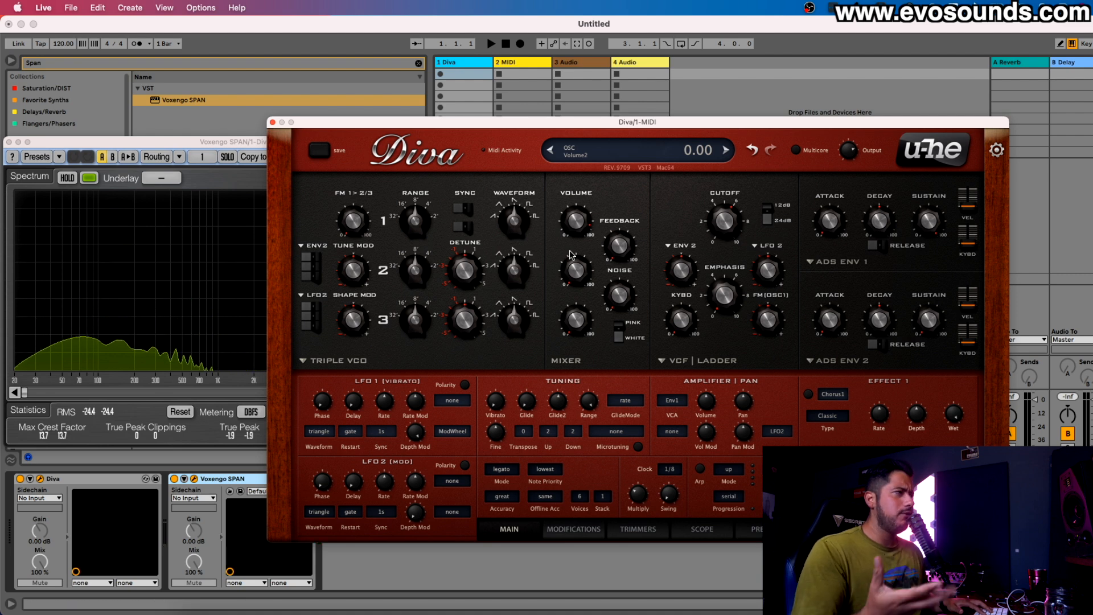
key("l")
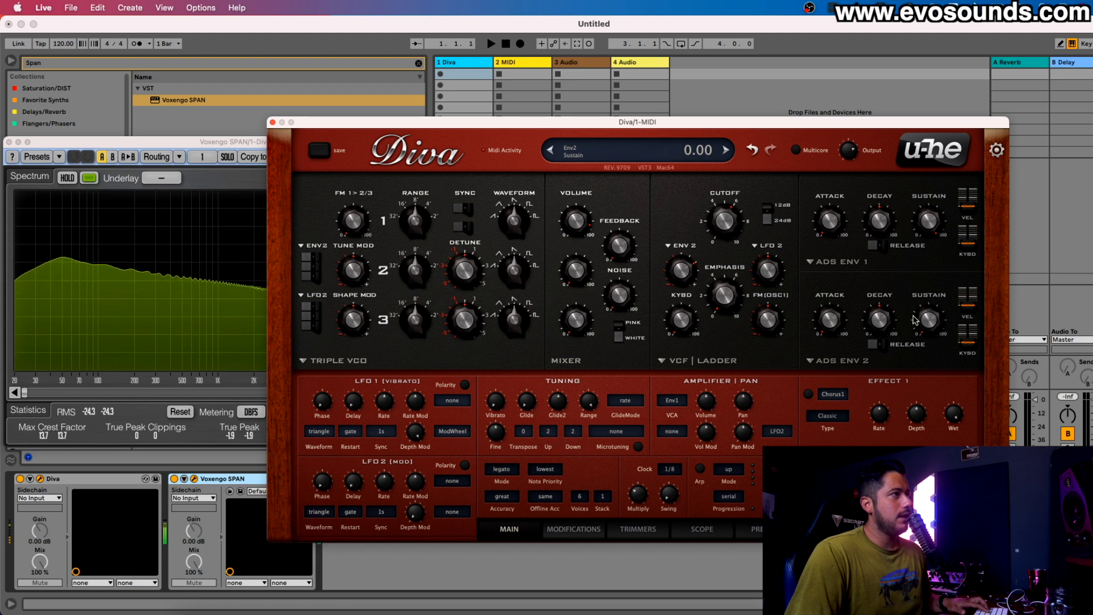
Set envelope 2's decay to 38 and adjust the filter cutoff while playing a note.
scroll(876, 344, "down", 5)
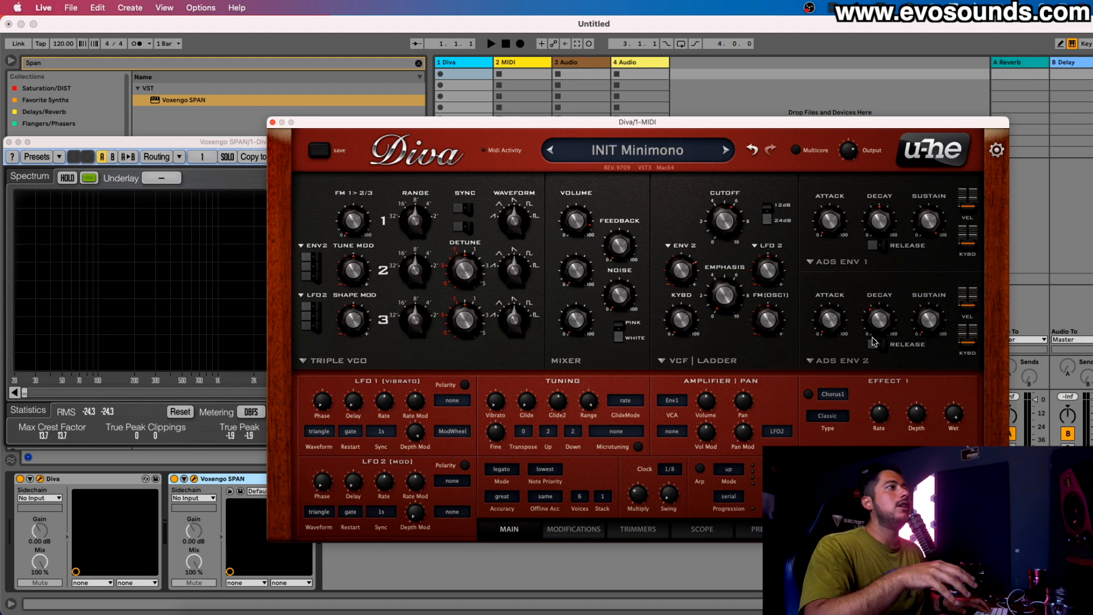
left_click_drag(879, 320, 879, 336)
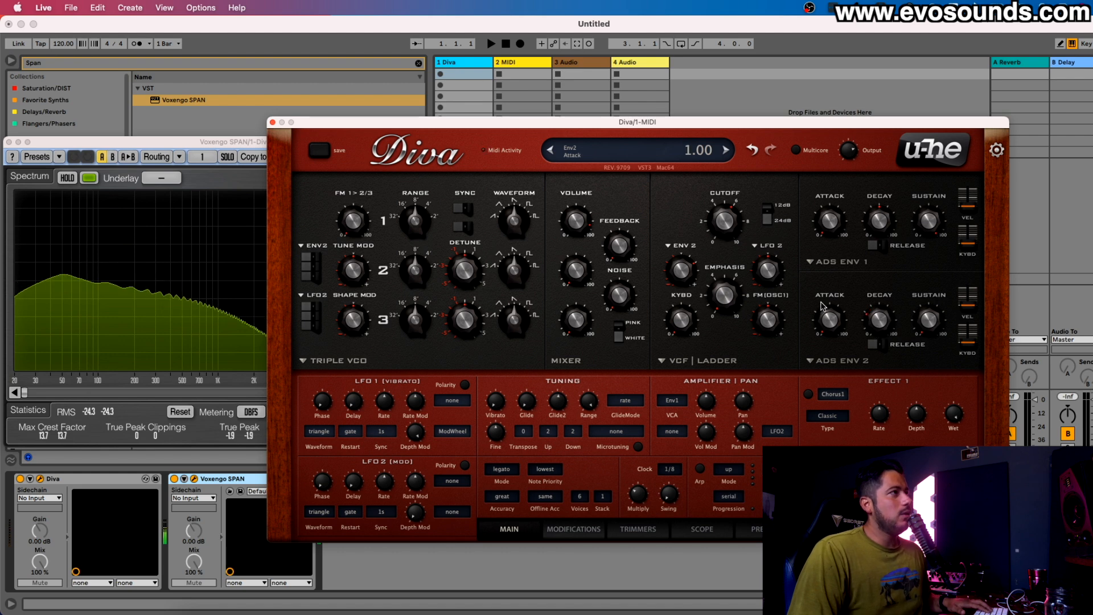
mouse_move(724, 221)
left_mouse_down()
mouse_move(714, 272)
mouse_move(716, 221)
left_mouse_up()
left_click_drag(896, 323, 895, 319)
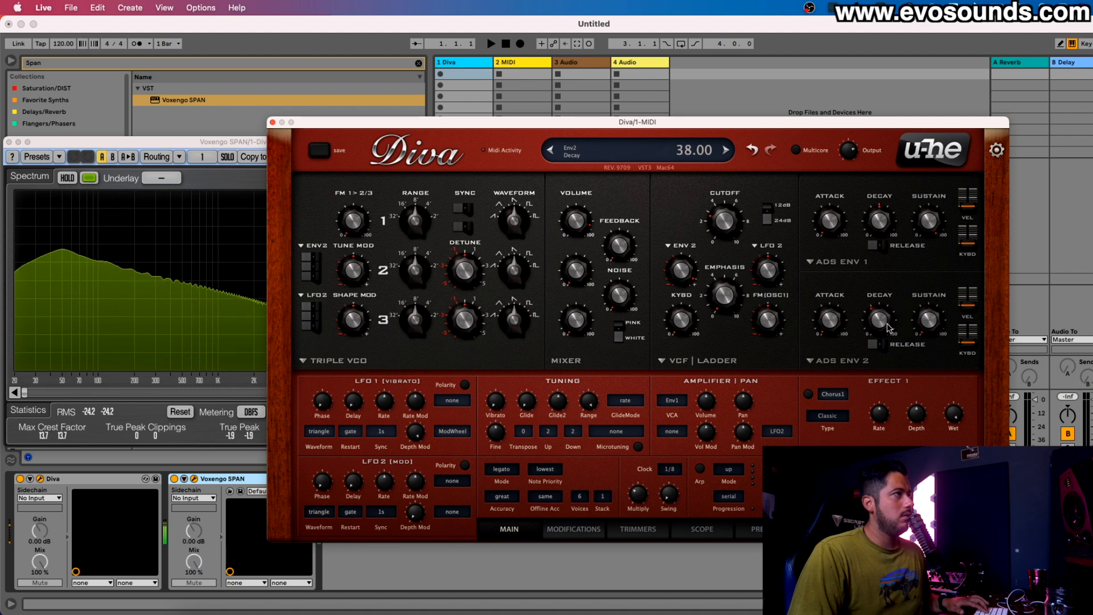
Reset the filter's Env 2 modulation depth and move the cutoff, first to 83 and finally lower.
double_click(681, 275)
left_click_drag(710, 223, 734, 223)
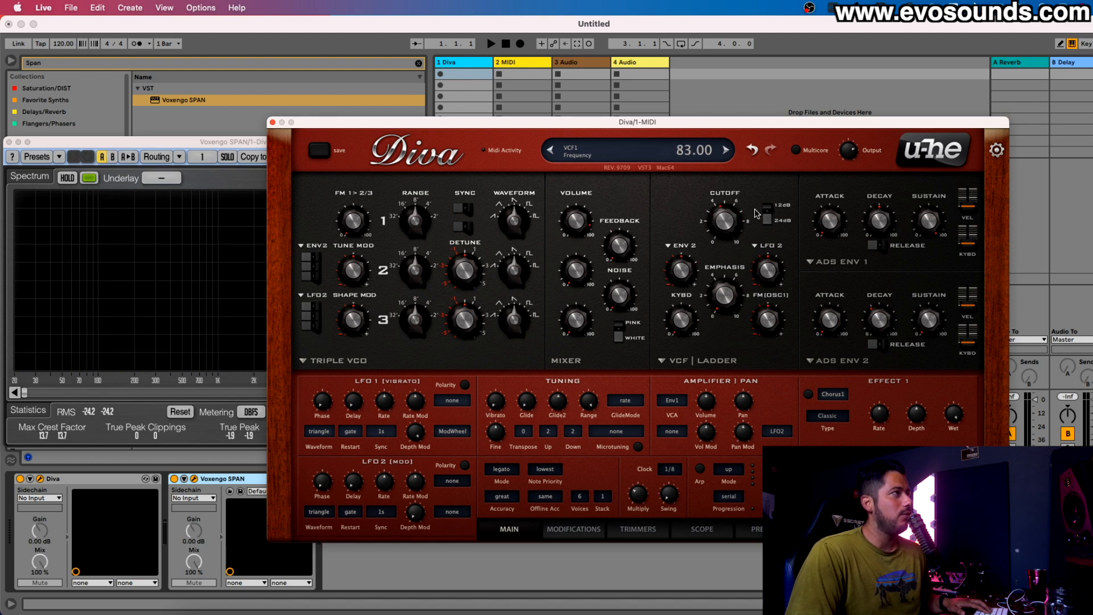
left_click_drag(791, 159, 782, 214)
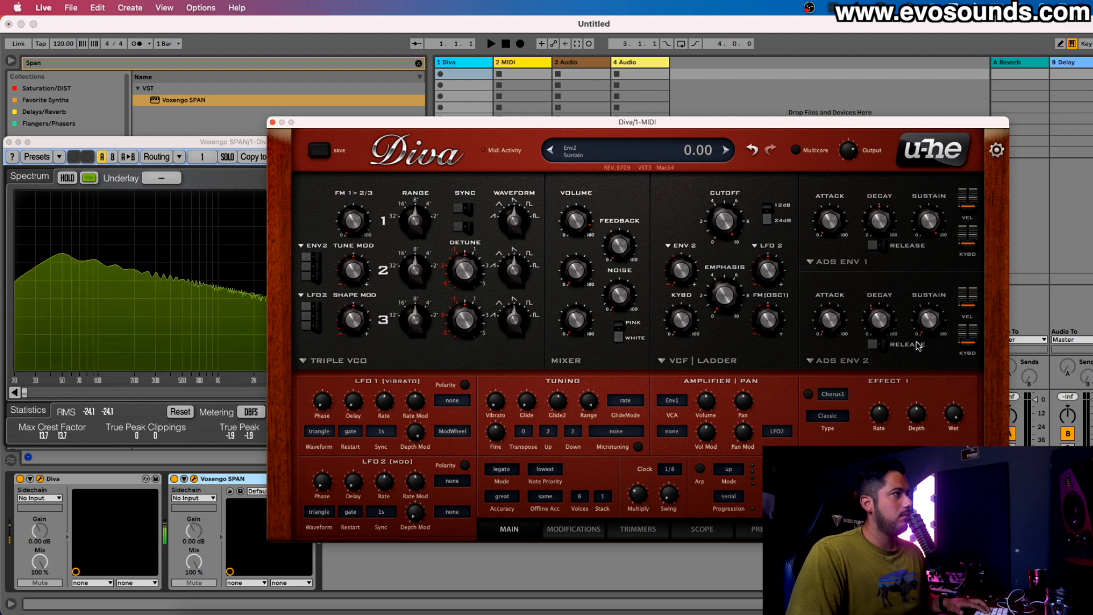
left_click_drag(725, 221, 678, 338)
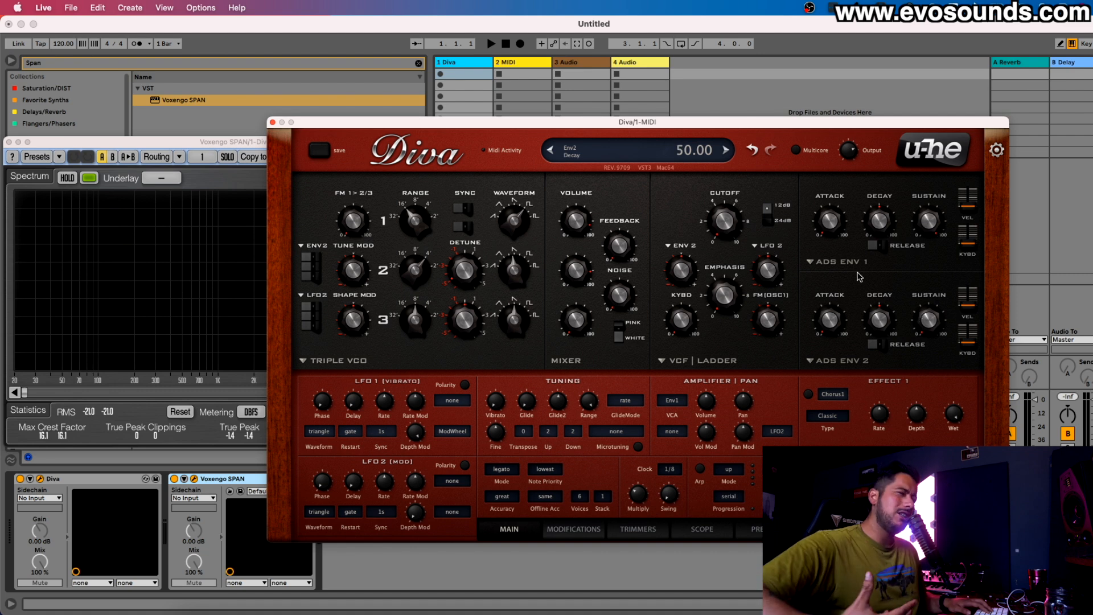
Choose LFO2 as the filter's second cutoff modulation source and set LFO 2's rate modulation depth to 4.3.
left_click(771, 248)
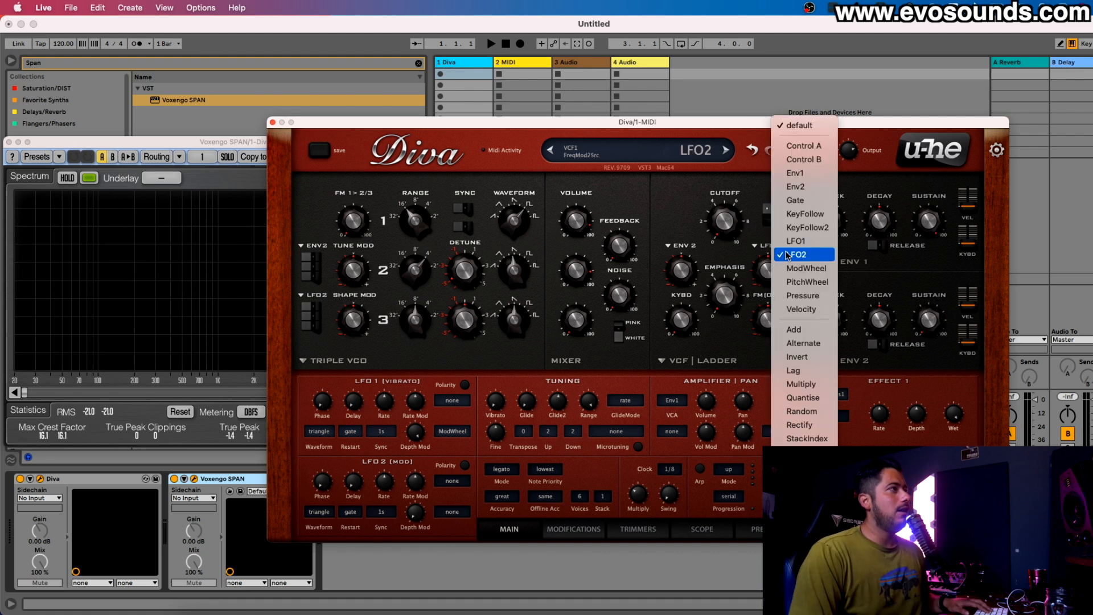
left_click(788, 255)
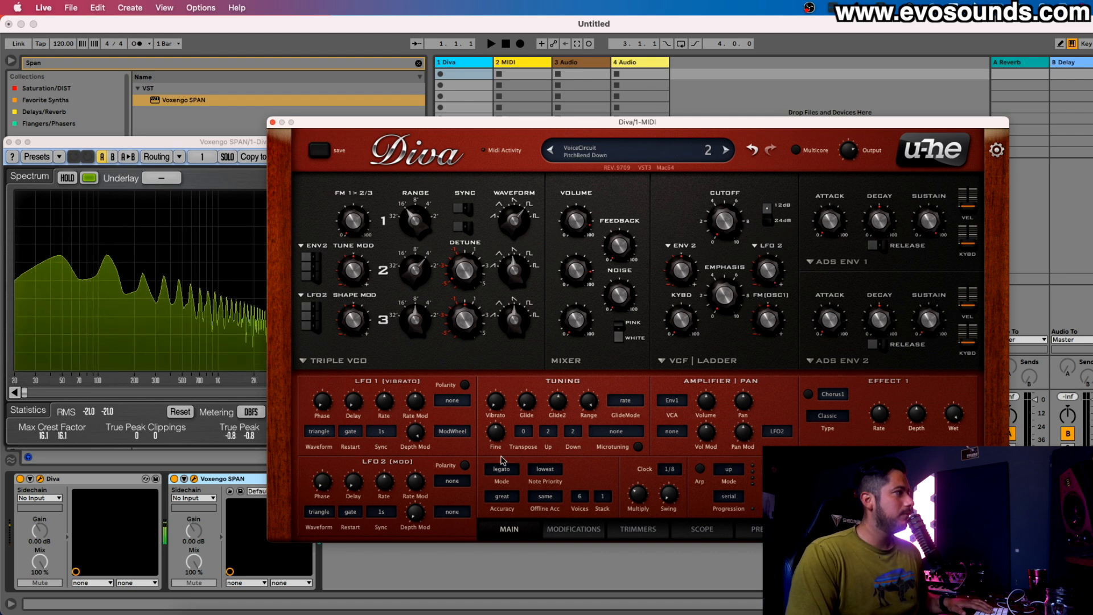
left_click_drag(420, 485, 393, 475)
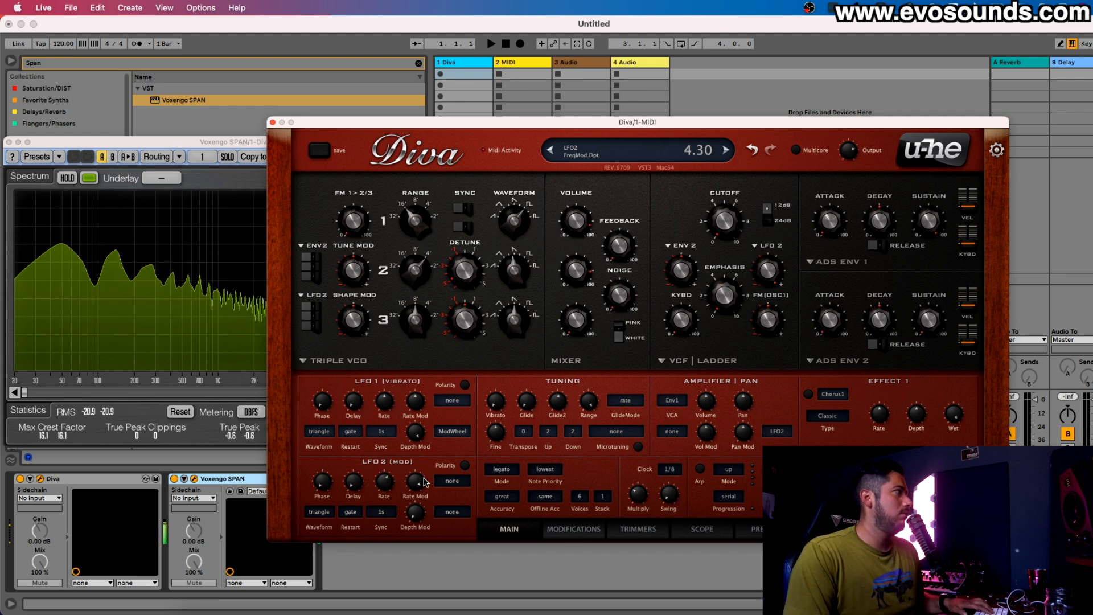
Vary the filter's LFO2 modulation depth down to -120 while moving the cutoff, and finally reset the depth.
mouse_move(769, 271)
left_mouse_down()
mouse_move(769, 239)
mouse_move(769, 271)
mouse_move(769, 261)
left_mouse_up()
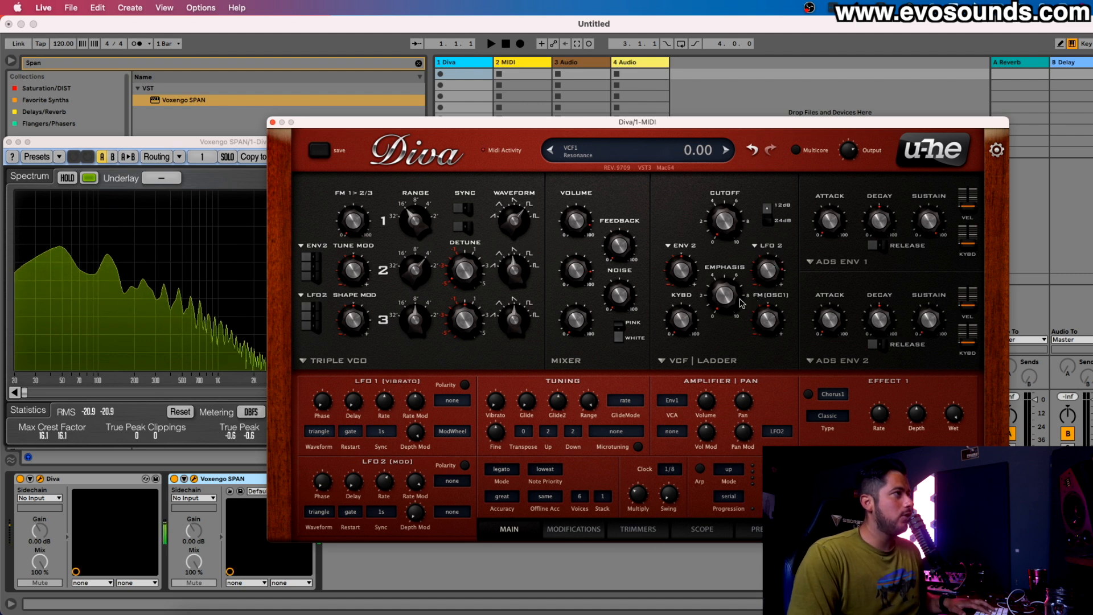
left_click_drag(721, 223, 735, 163)
left_click_drag(769, 270, 714, 426)
left_click_drag(743, 222, 746, 229)
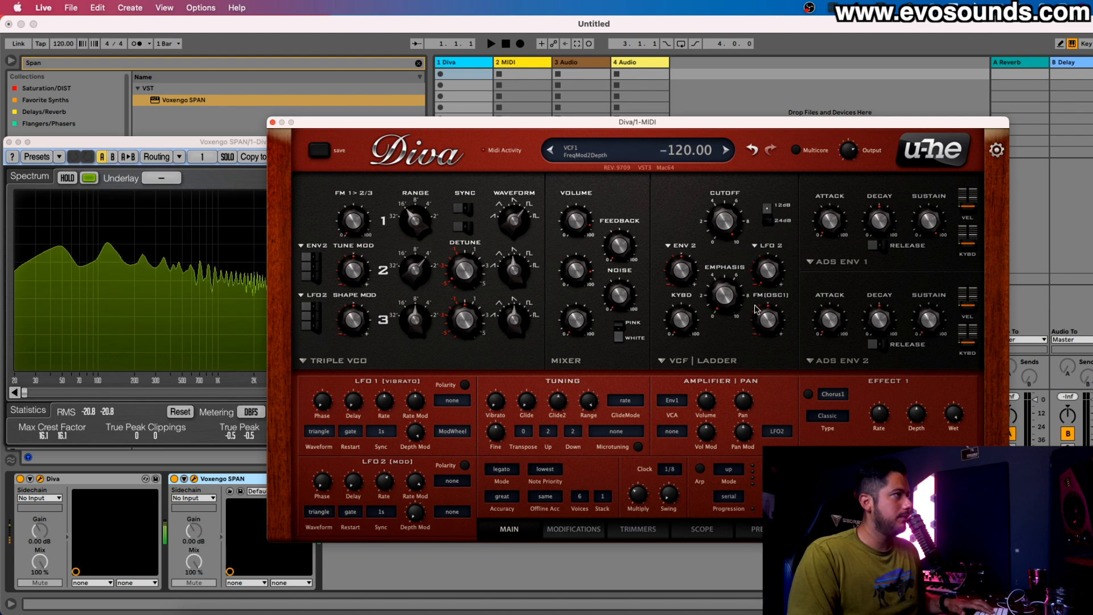
double_click(755, 261)
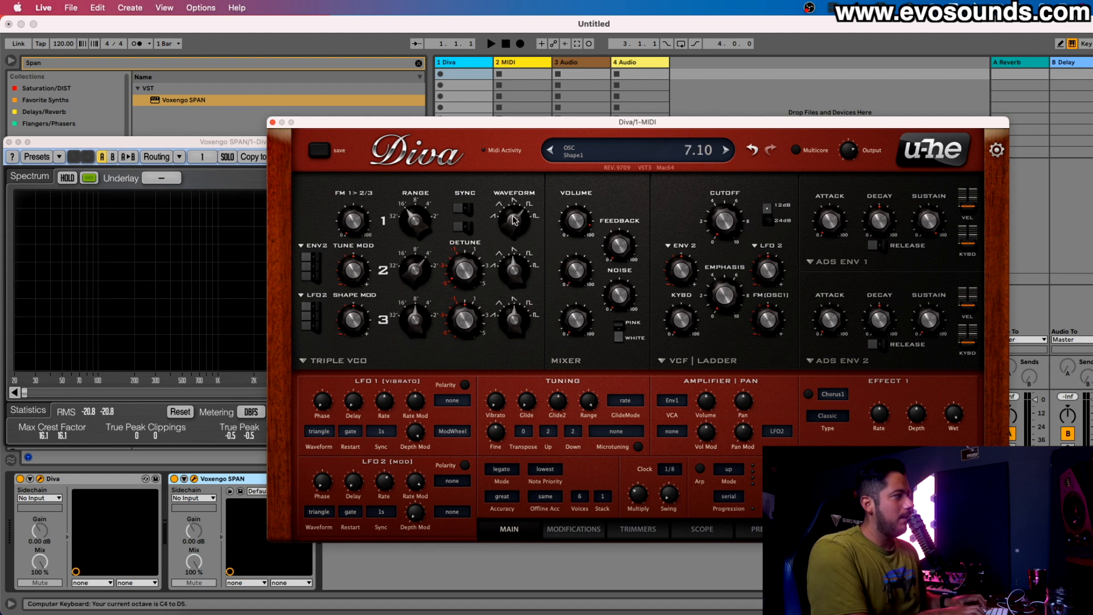
Play notes while raising the ladder filter's cutoff from 30, and adjust oscillator 1's volume in the mixer.
key("f")
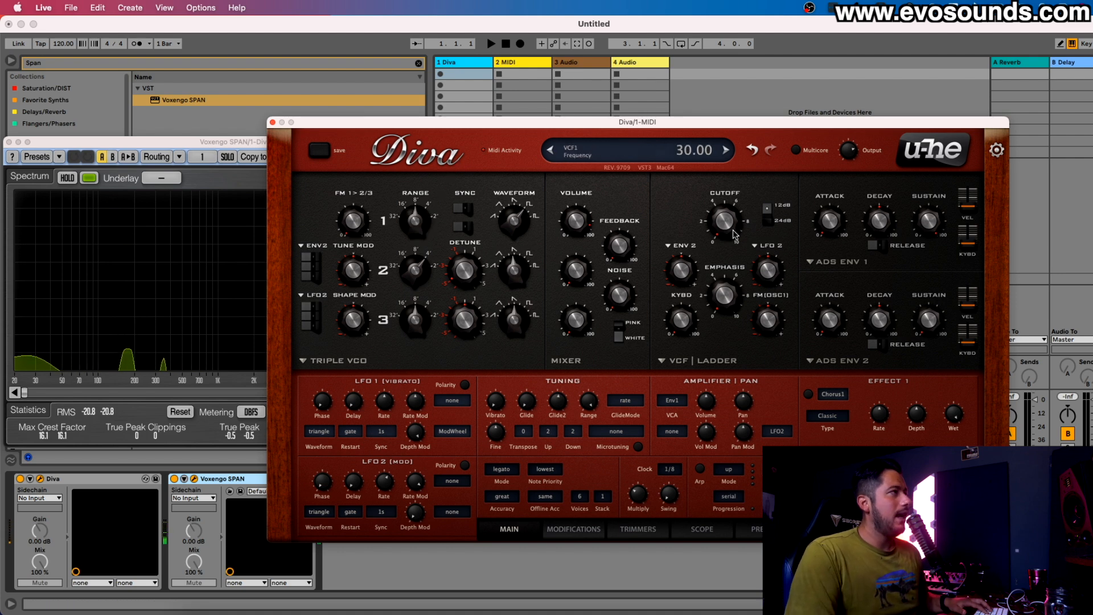
left_click_drag(735, 235, 752, 174)
key("s")
key("g")
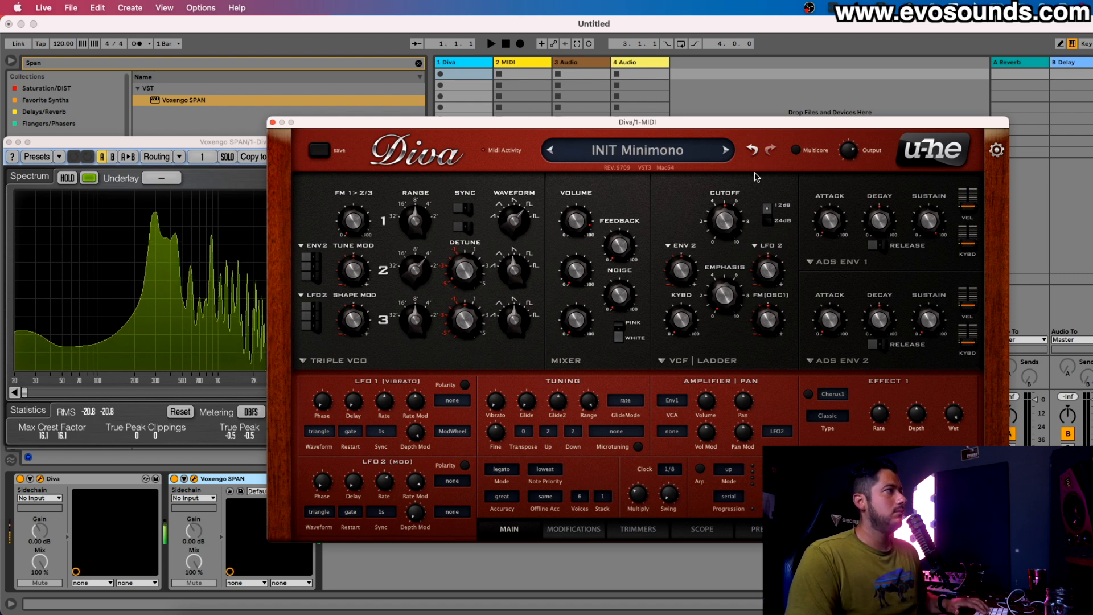
left_click_drag(576, 222, 573, 256)
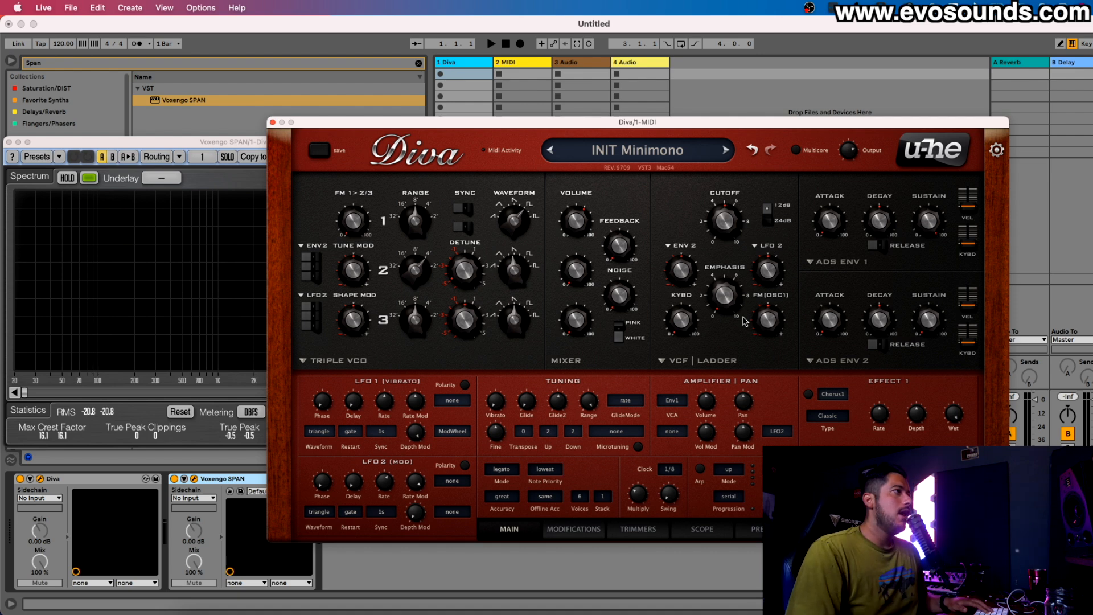
Shift the computer keyboard down to the C1 octave, play a note with filter keyboard tracking at 0, and lower the cutoff.
mouse_move(670, 323)
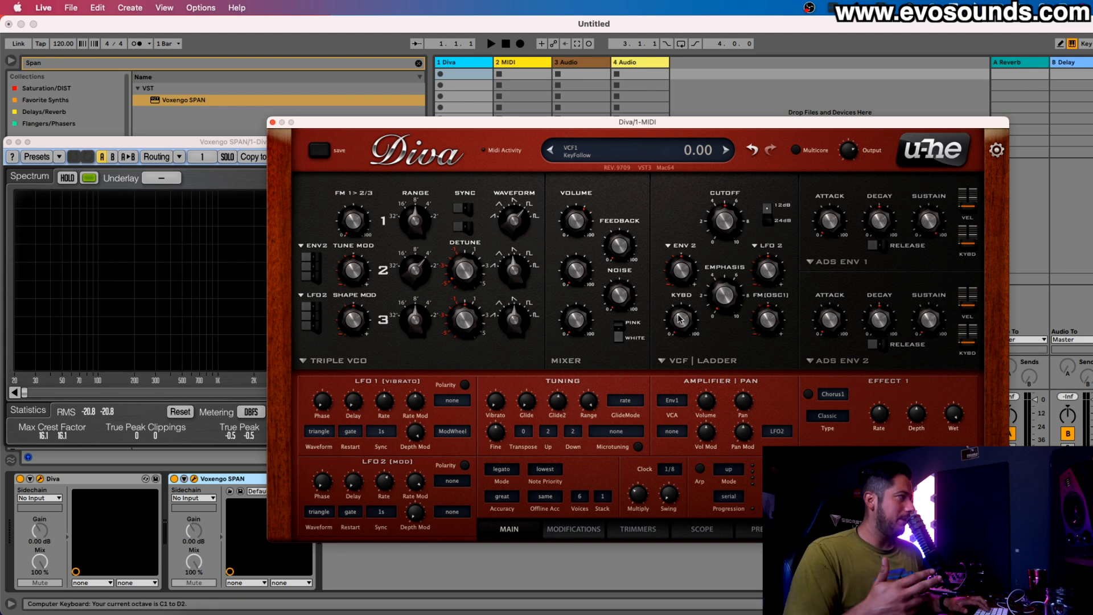
key("z")
key("a")
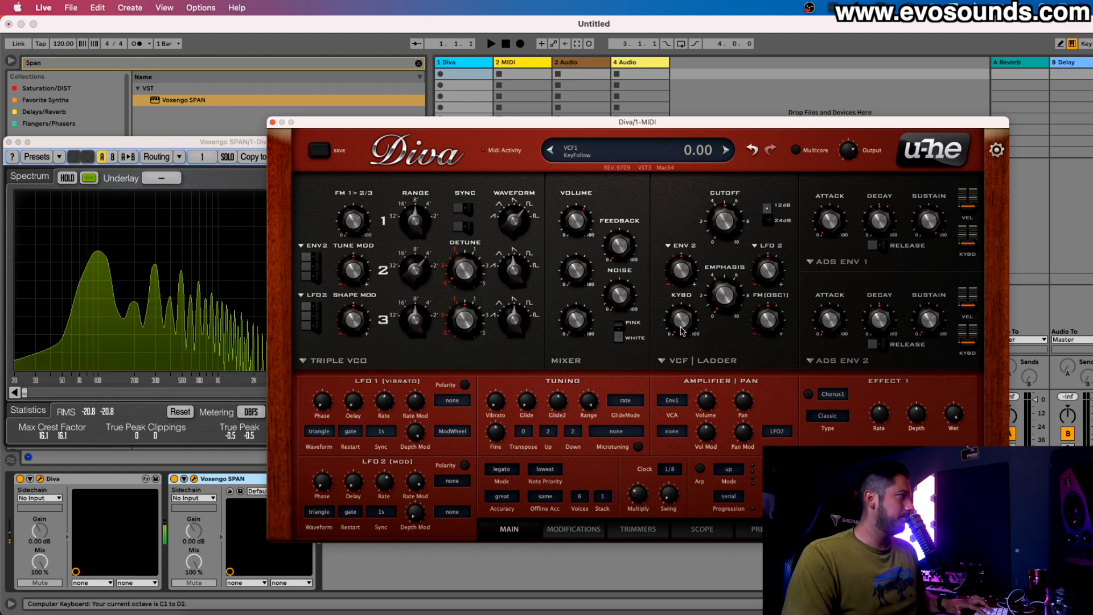
left_click_drag(721, 218, 719, 257)
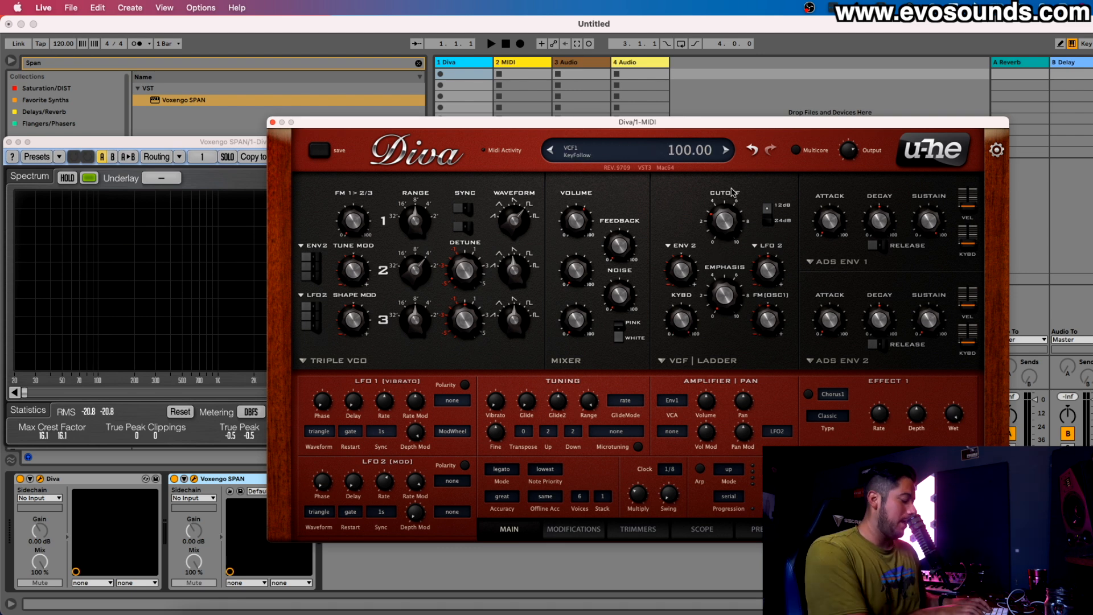
With filter keyboard tracking at 100, set the cutoff to 80.5 and play notes from the low octaves up to C5.
key("a")
key("z")
key("a")
left_click_drag(731, 201, 739, 192)
key("x")
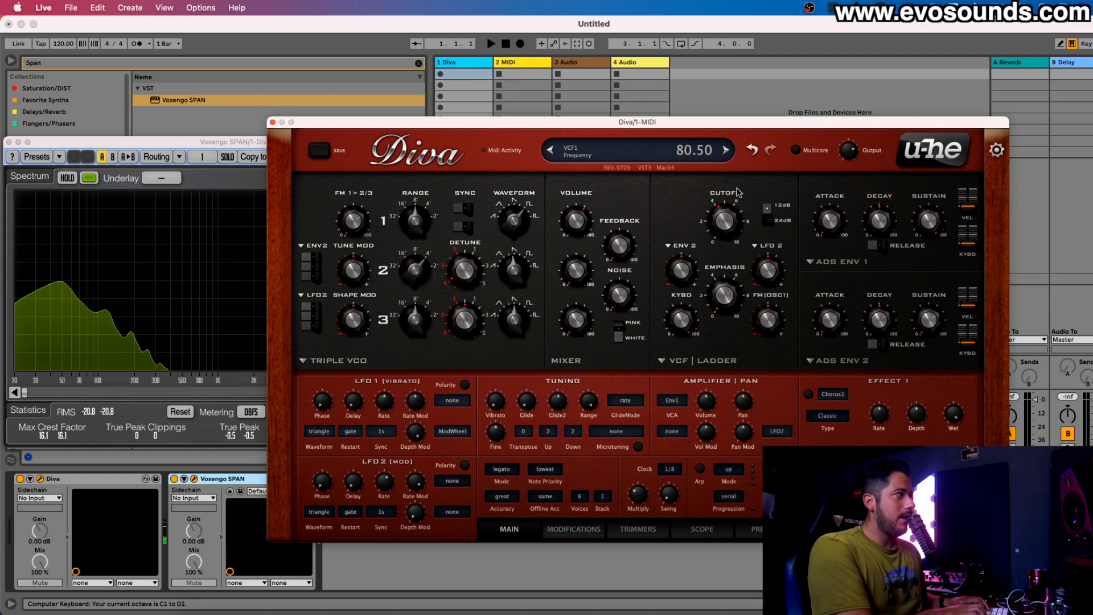
key("x")
key("x")
key("x")
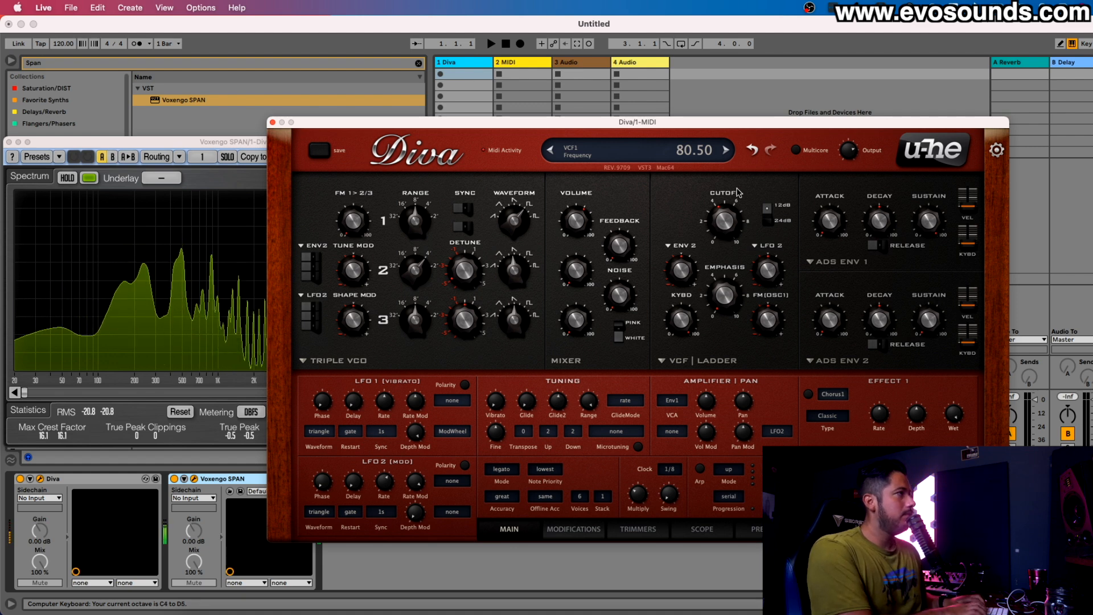
key("x")
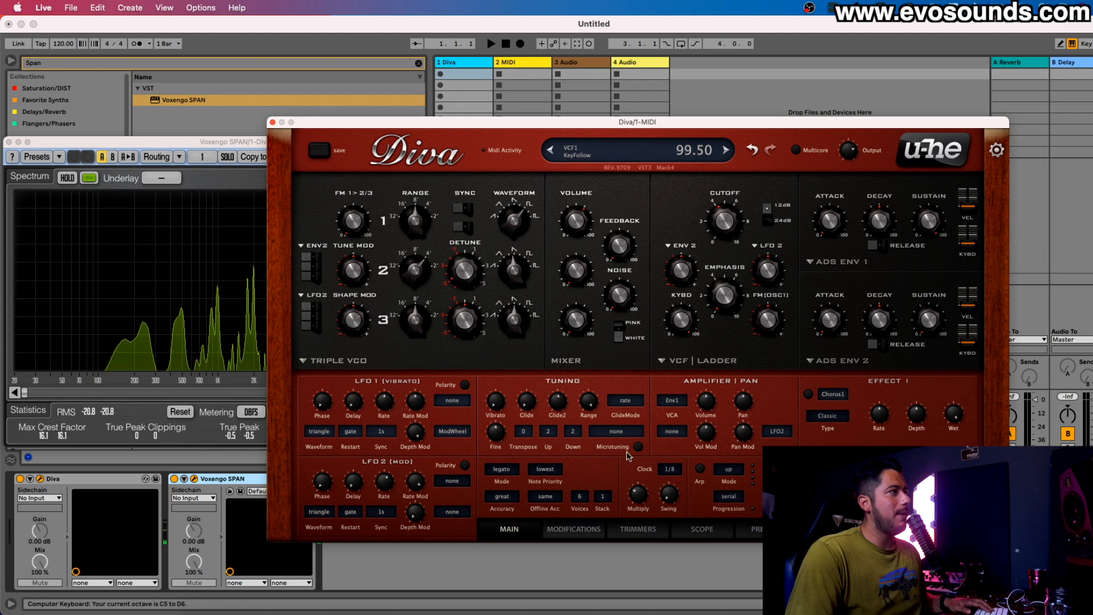
Lower the filter cutoff to 52.5 and play notes down to the C0 octave with keyboard tracking at 0.
key("z")
key("z")
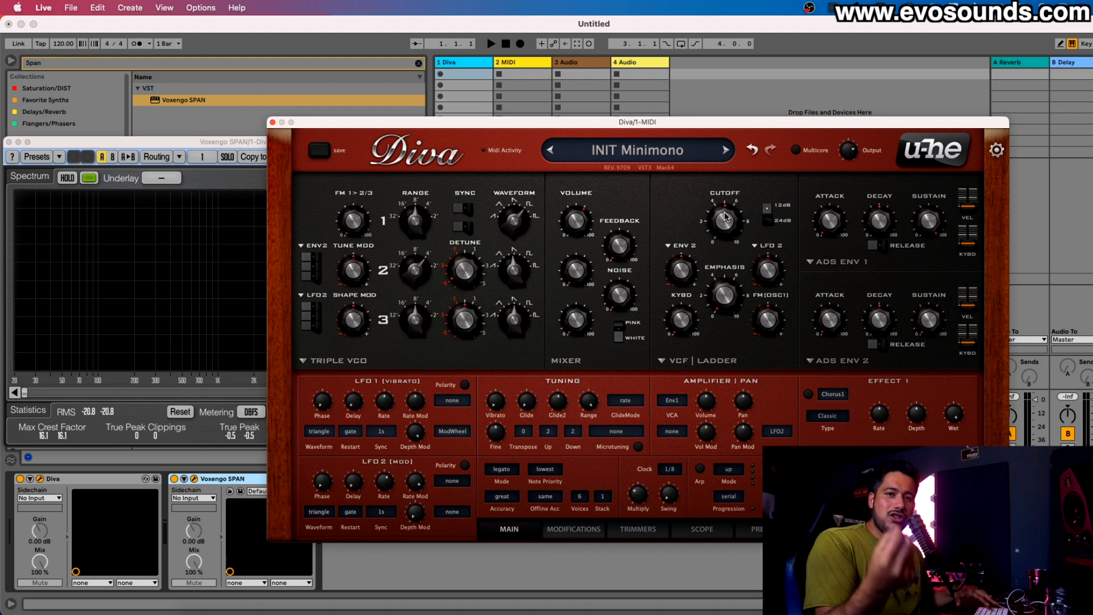
left_click_drag(726, 216, 713, 266)
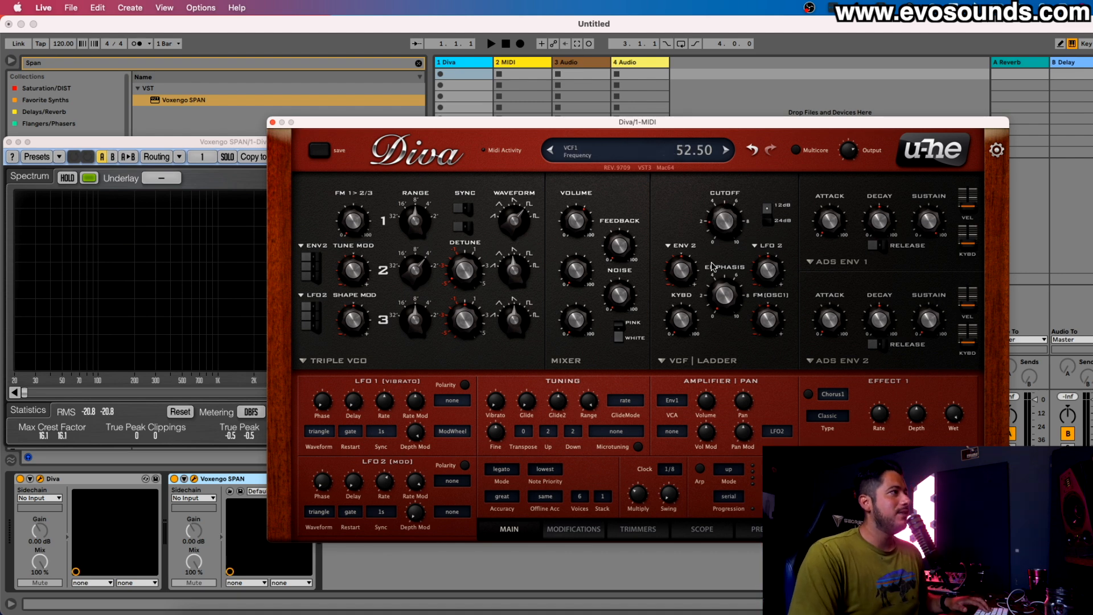
key("s")
key("z")
key("z")
key("z")
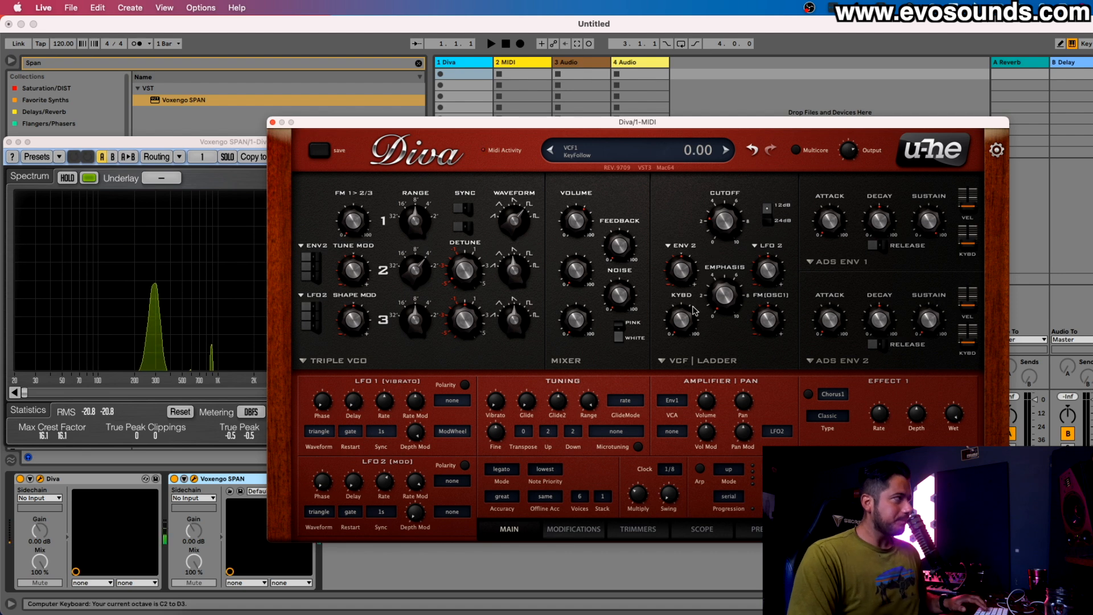
key("s")
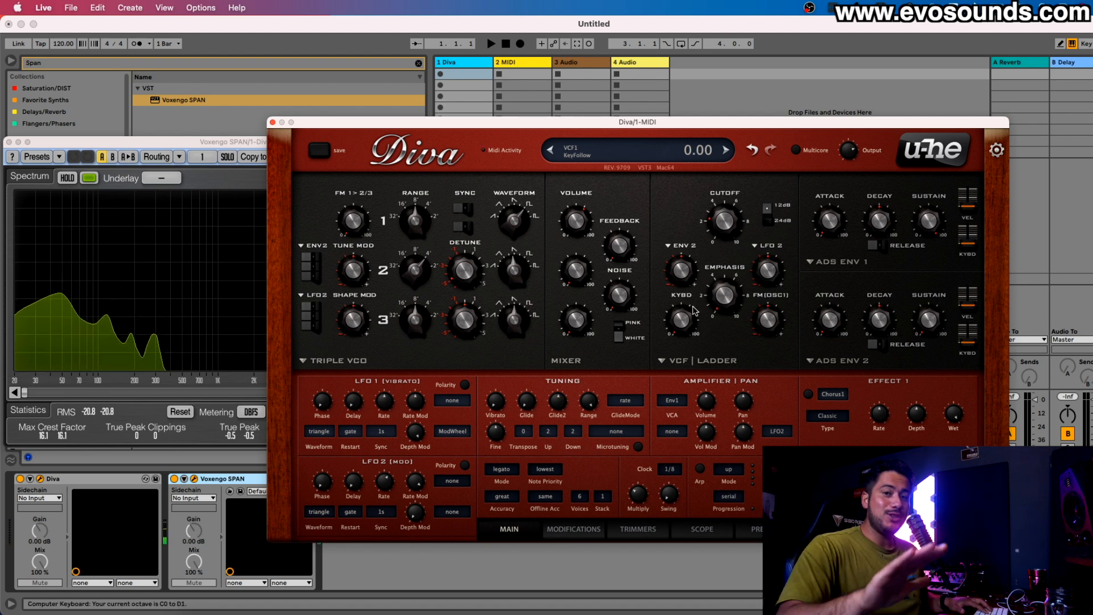
key("s")
Check the cutoff at 52.5 and raise the keyboard octave step by step while playing notes to compare their brightness.
left_click_drag(728, 229, 727, 242)
key("s")
key("x")
key("x")
key("x")
key("x")
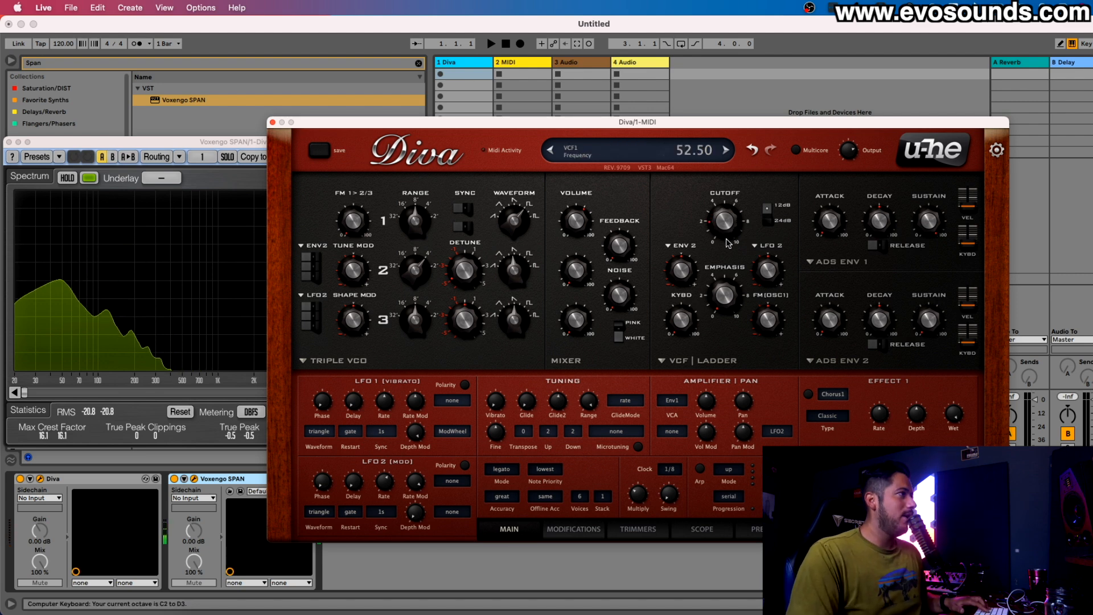
key("s")
key("s")
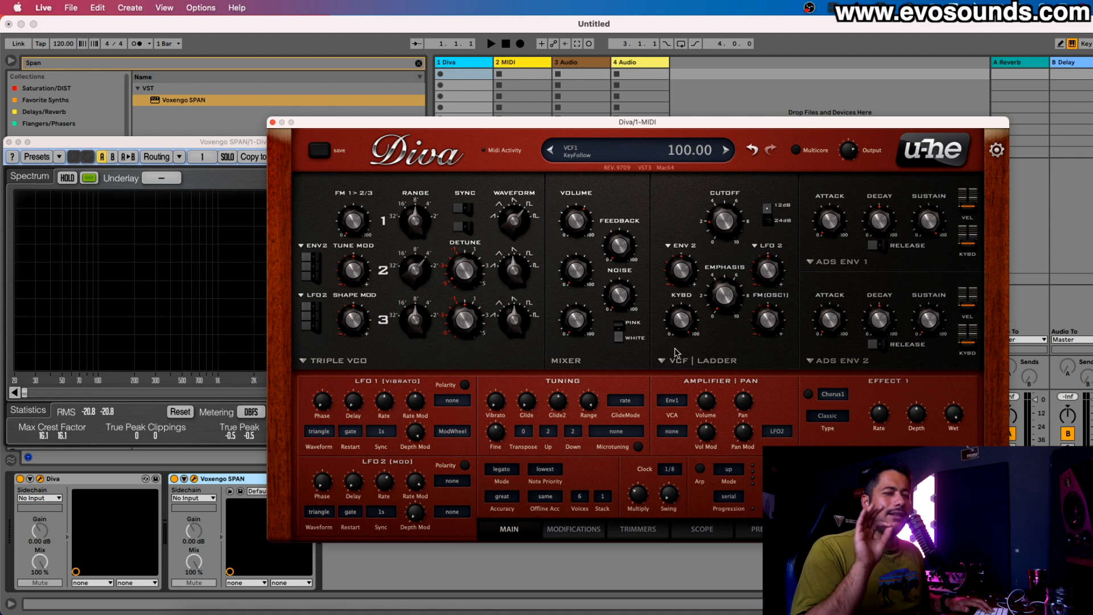
Play notes in the C3 octave with keyboard tracking at 100, and raise the filter's cutoff and emphasis.
key("z")
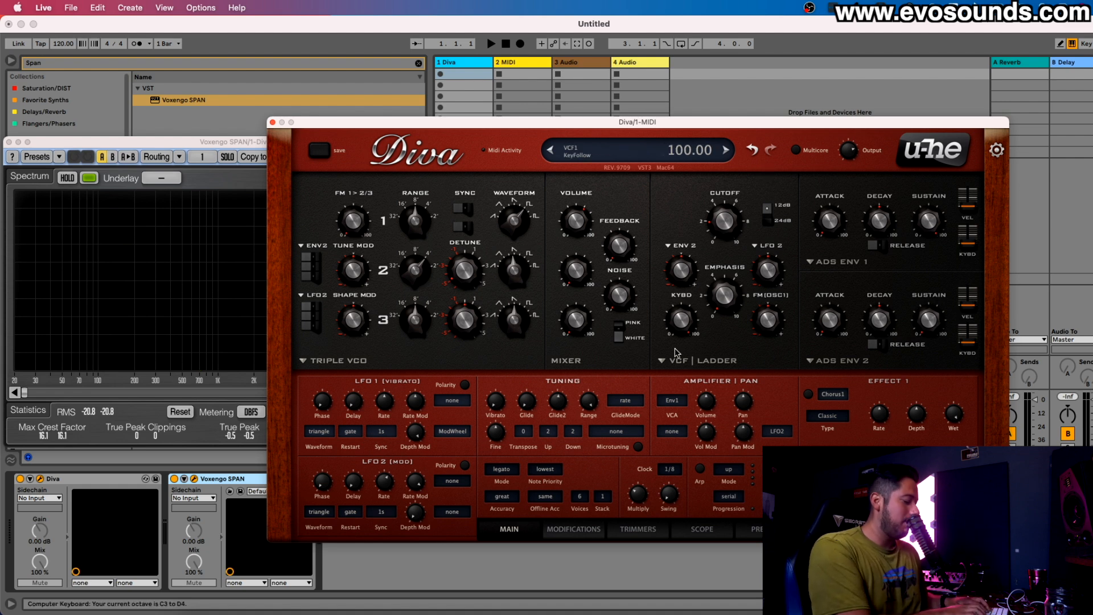
key("s")
key("g")
key("h")
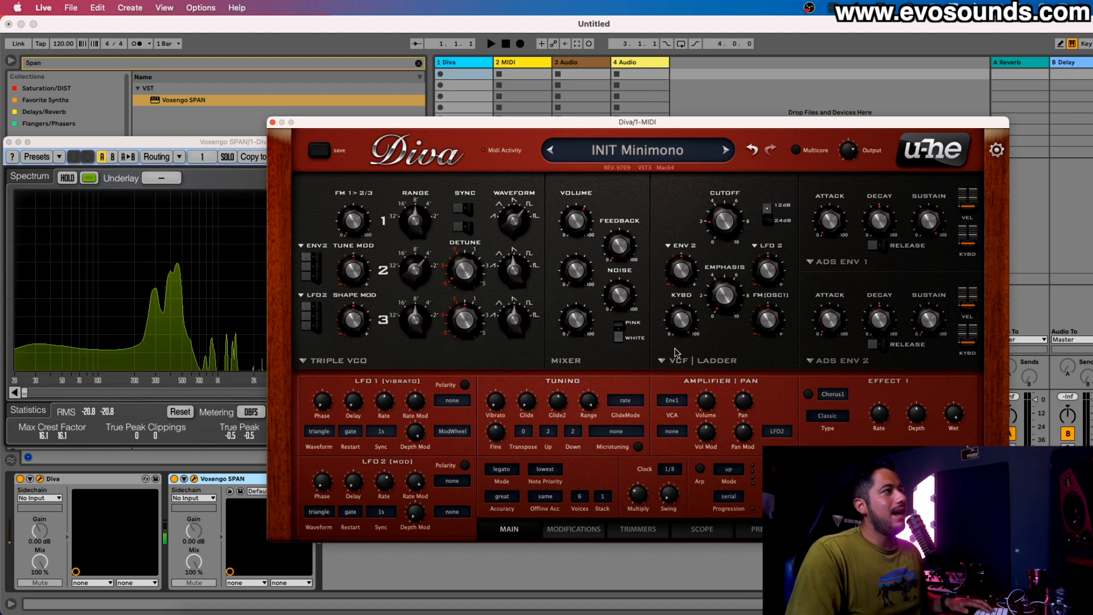
left_click_drag(725, 220, 727, 201)
left_click_drag(738, 291, 750, 256)
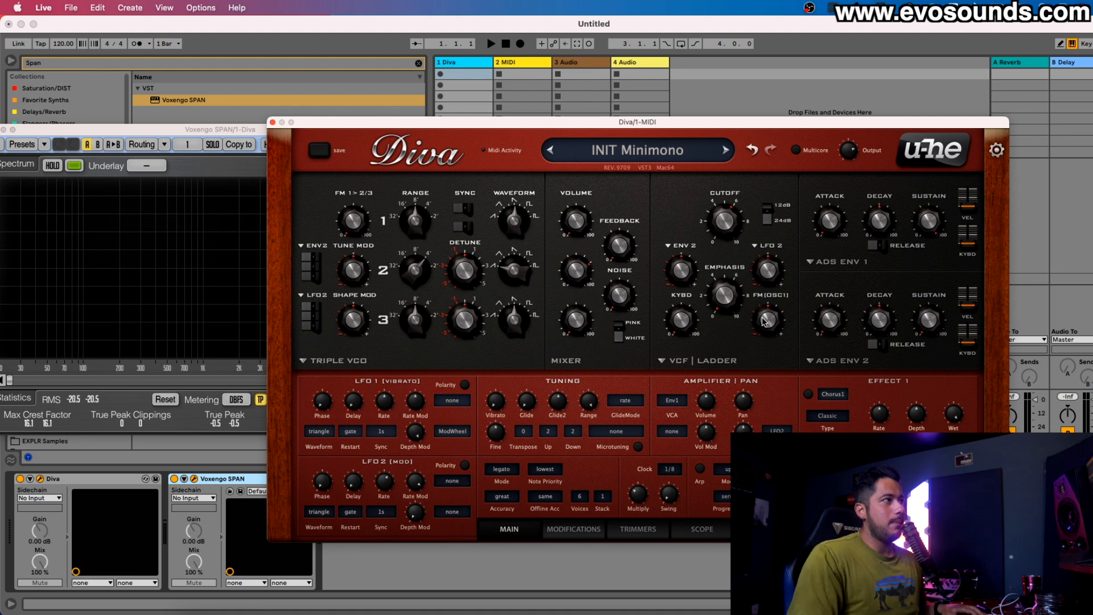
Fine-tune the ladder filter's cutoff around 104 with emphasis at 0.
mouse_move(729, 238)
scroll(727, 234, "down", 1)
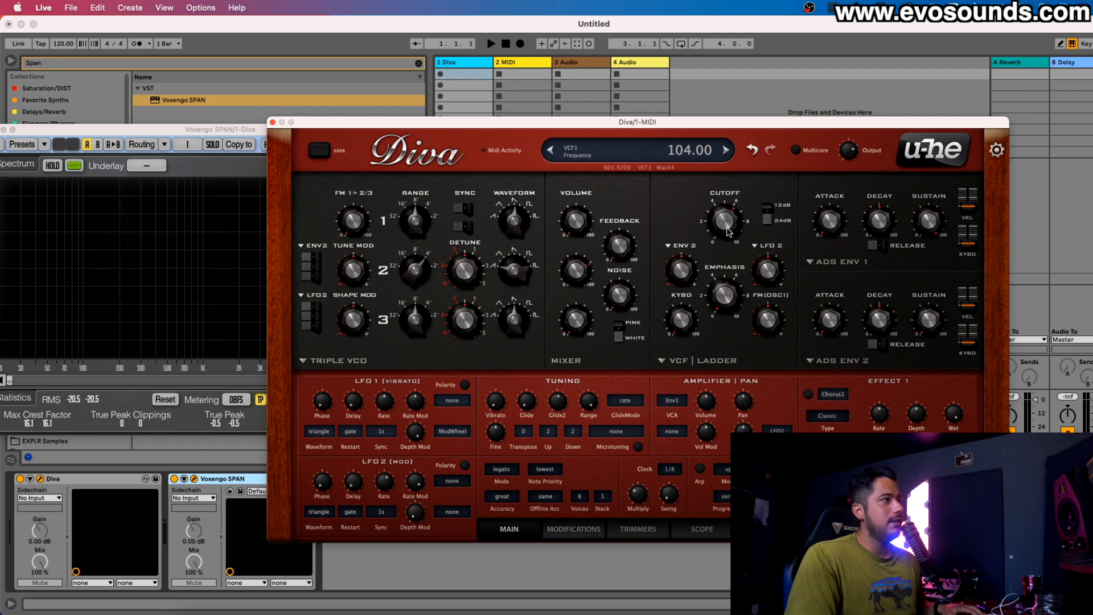
scroll(731, 223, "down", 1)
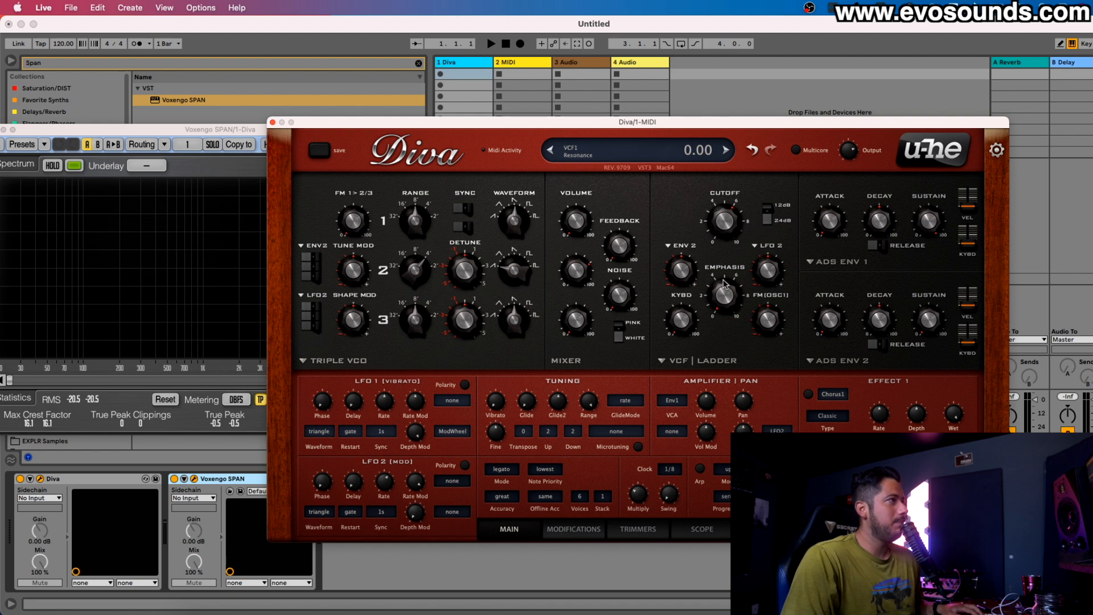
left_click_drag(715, 219, 714, 215)
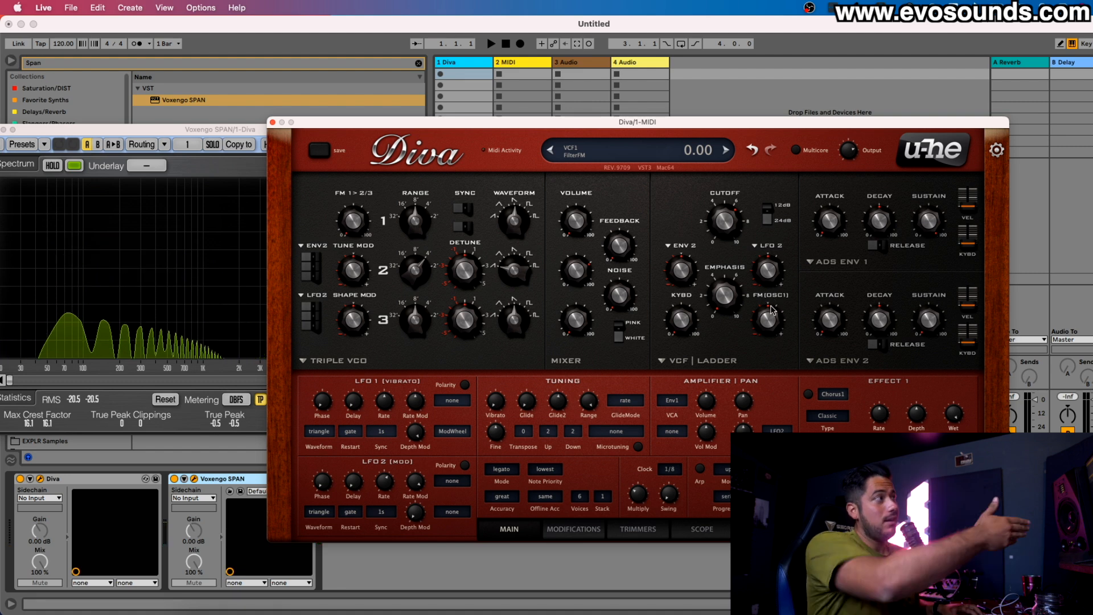
Raise the filter's FM depth from oscillator 1 and vary oscillator 1's range up and down while playing a note.
left_click_drag(409, 249, 401, 272)
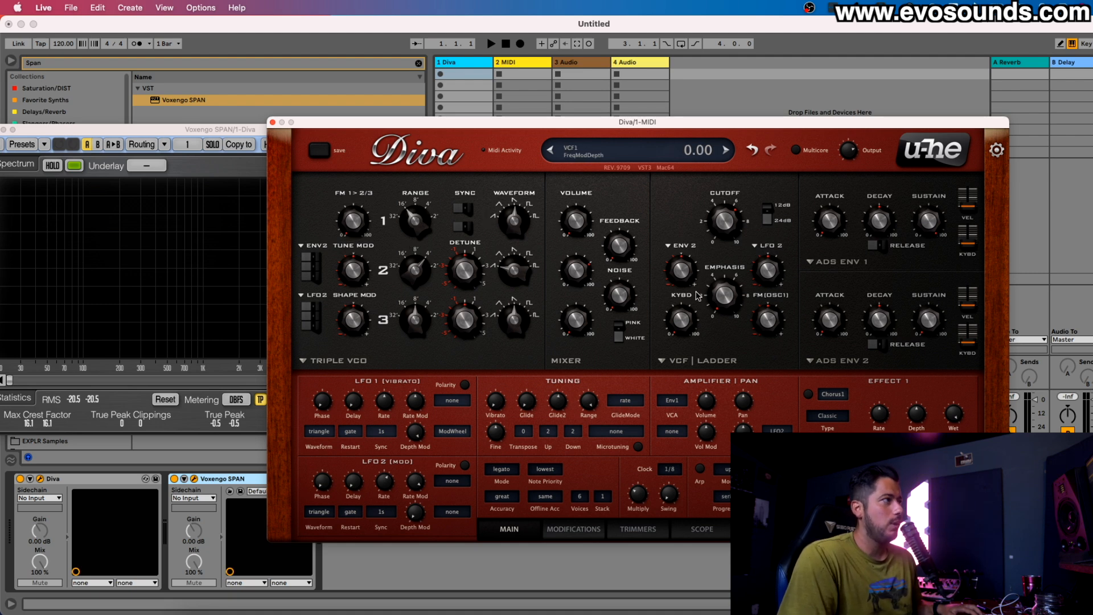
left_click_drag(773, 318, 800, 265)
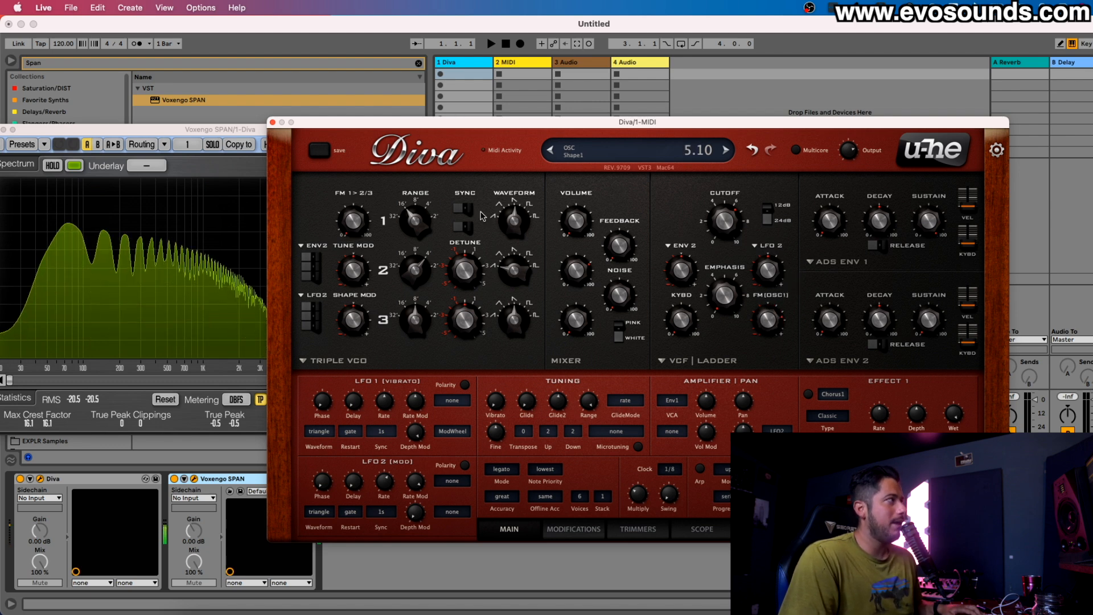
left_click_drag(427, 220, 486, 103)
left_click_drag(477, 144, 480, 222)
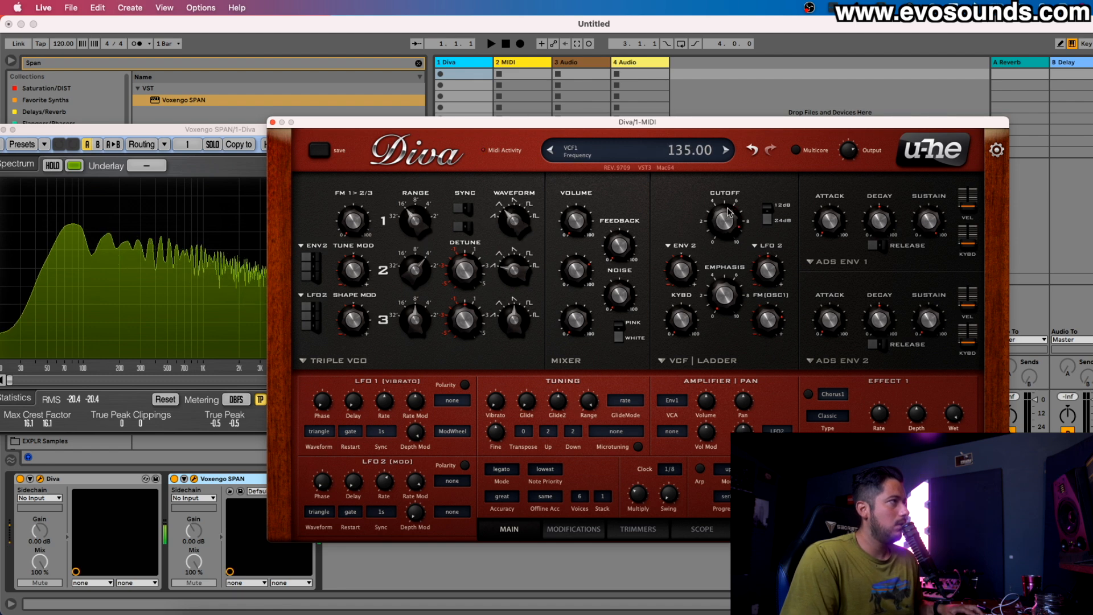
Set the filter's FM depth to 14.8 while playing in different octaves, and finally reset it and raise it to 7.4.
left_click_drag(776, 295, 782, 285)
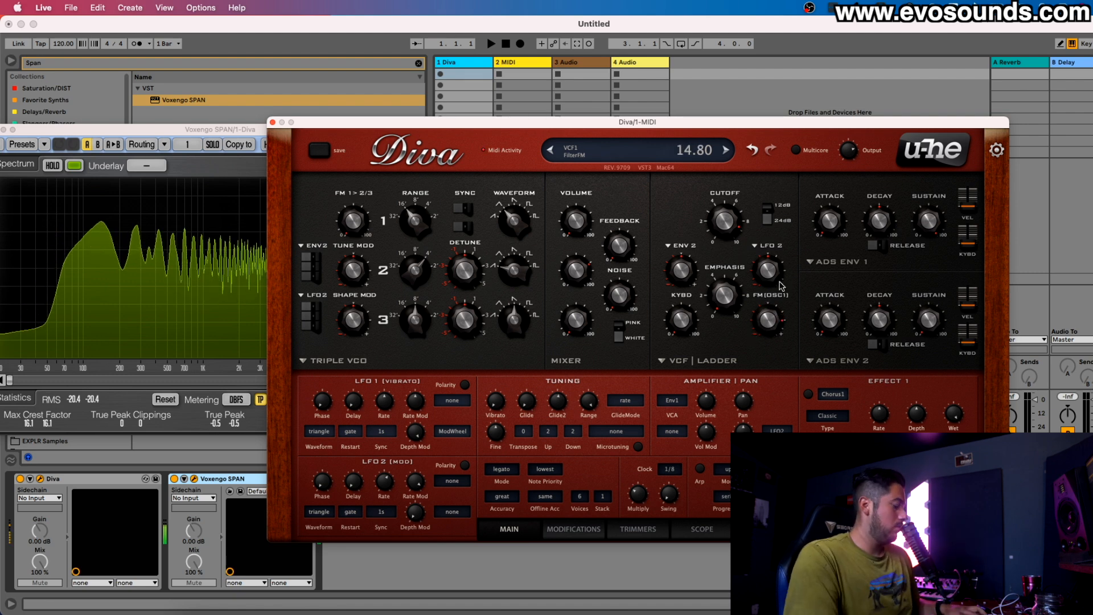
key("z")
key("x")
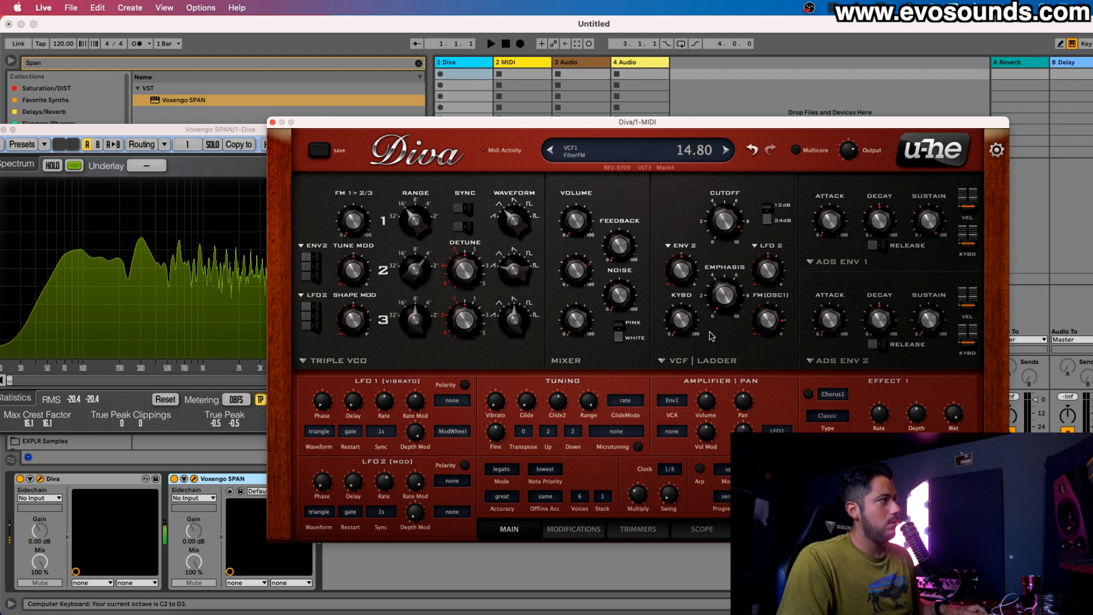
double_click(763, 316)
left_click_drag(760, 315, 769, 292)
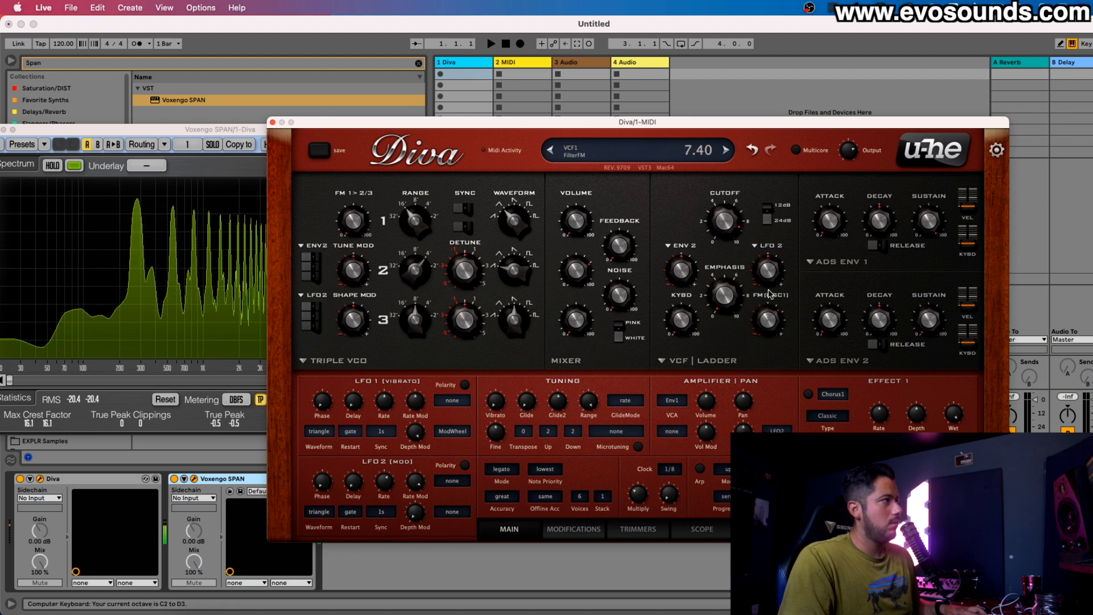
Lower oscillator 1's range to 32 and set its waveform shape to 1.7.
mouse_move(521, 221)
left_mouse_down()
mouse_move(528, 185)
mouse_move(523, 202)
left_mouse_up()
left_click_drag(422, 216, 423, 283)
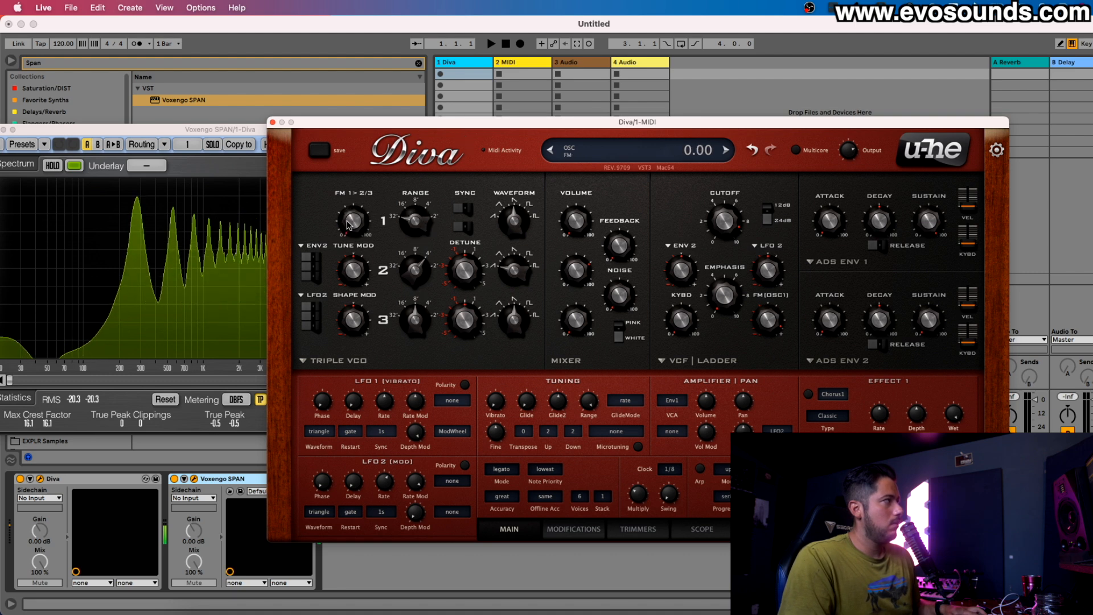
mouse_move(507, 231)
left_mouse_down()
mouse_move(517, 204)
mouse_move(507, 242)
left_mouse_up()
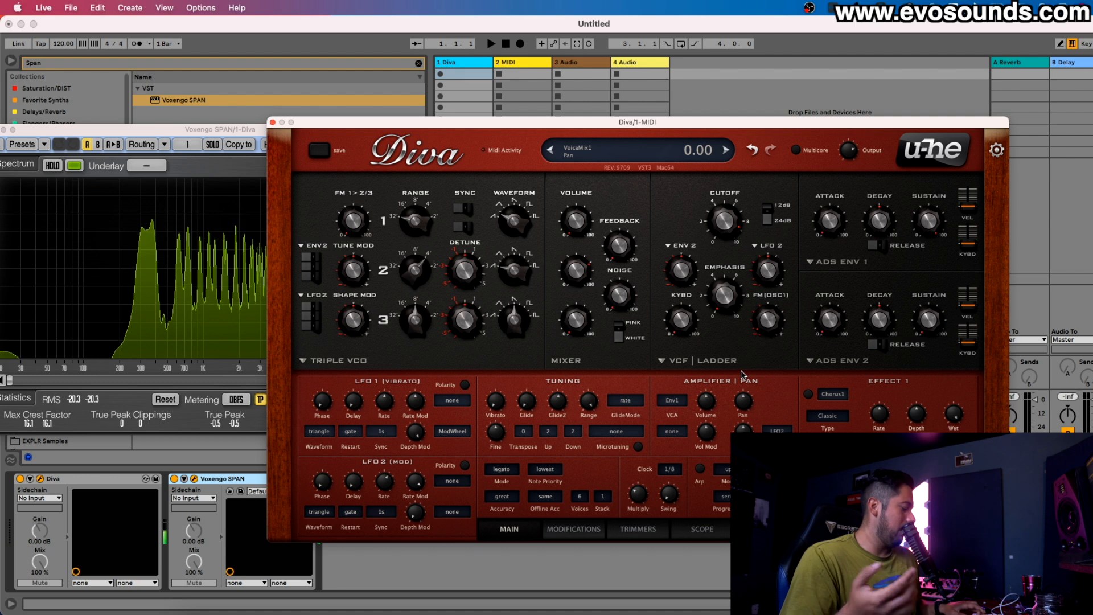
Play a note one octave lower and raise the filter's FM depth to 24.
key("z")
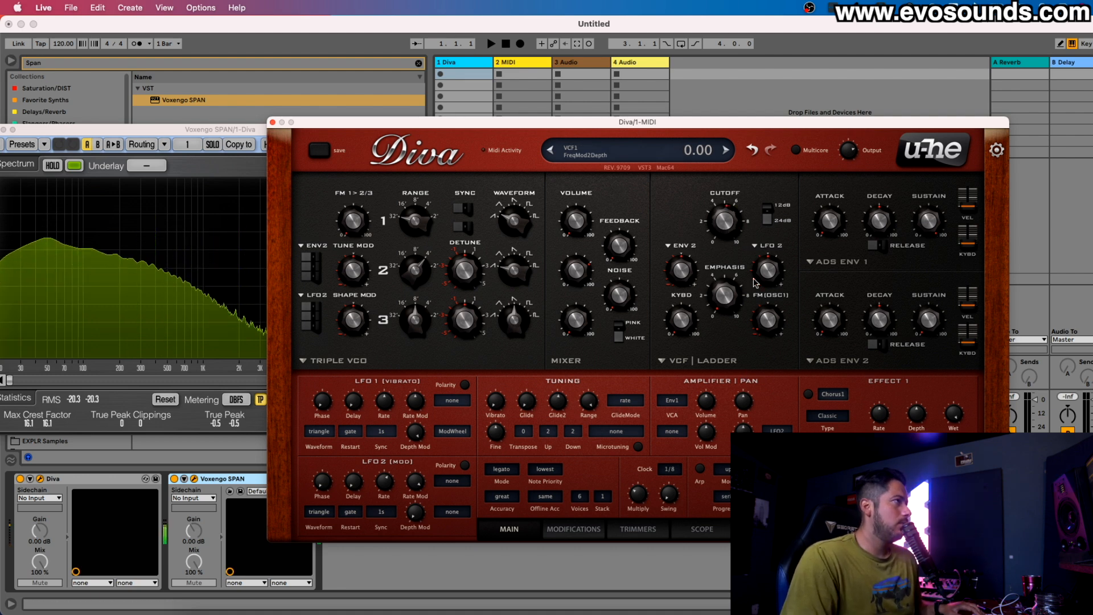
left_click_drag(791, 299, 800, 279)
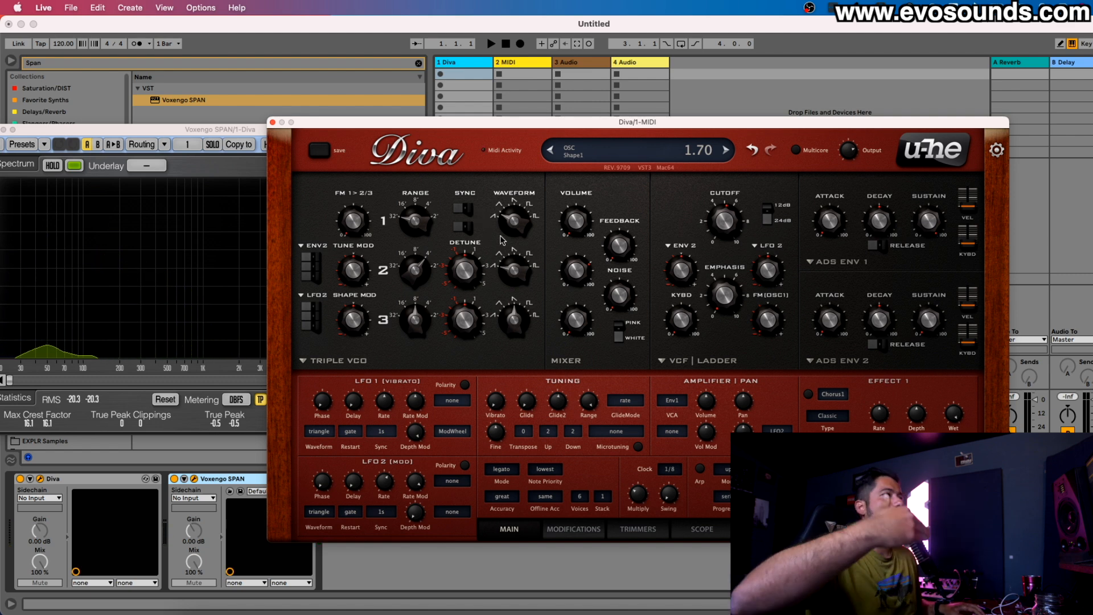
left_click_drag(779, 329, 821, 251)
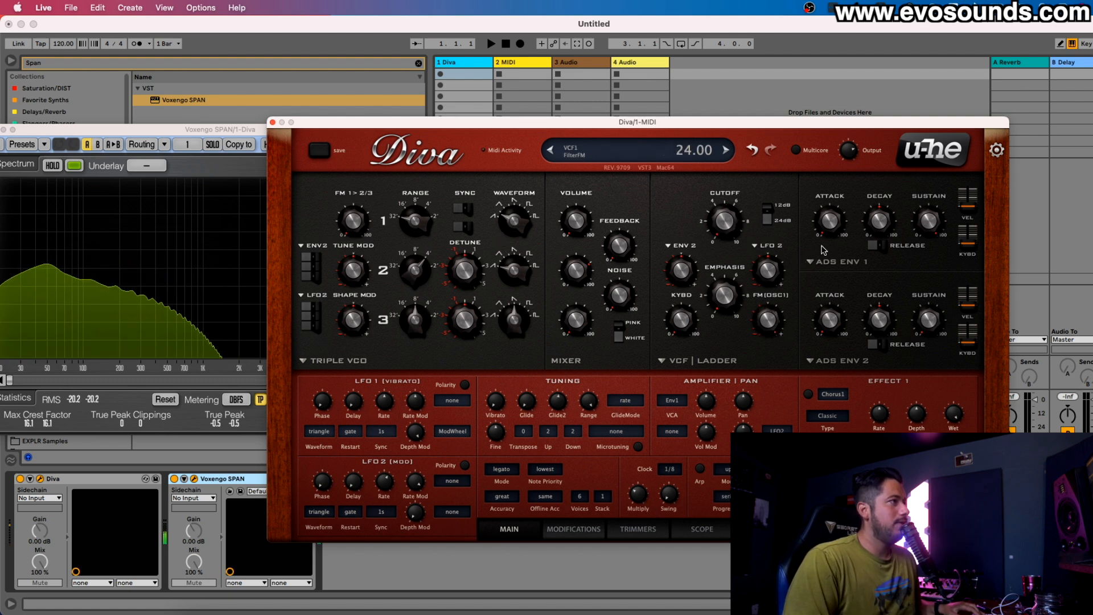
Raise the filter's cutoff and FM depth while playing a note, and set the emphasis to 30.
left_click_drag(725, 221, 746, 182)
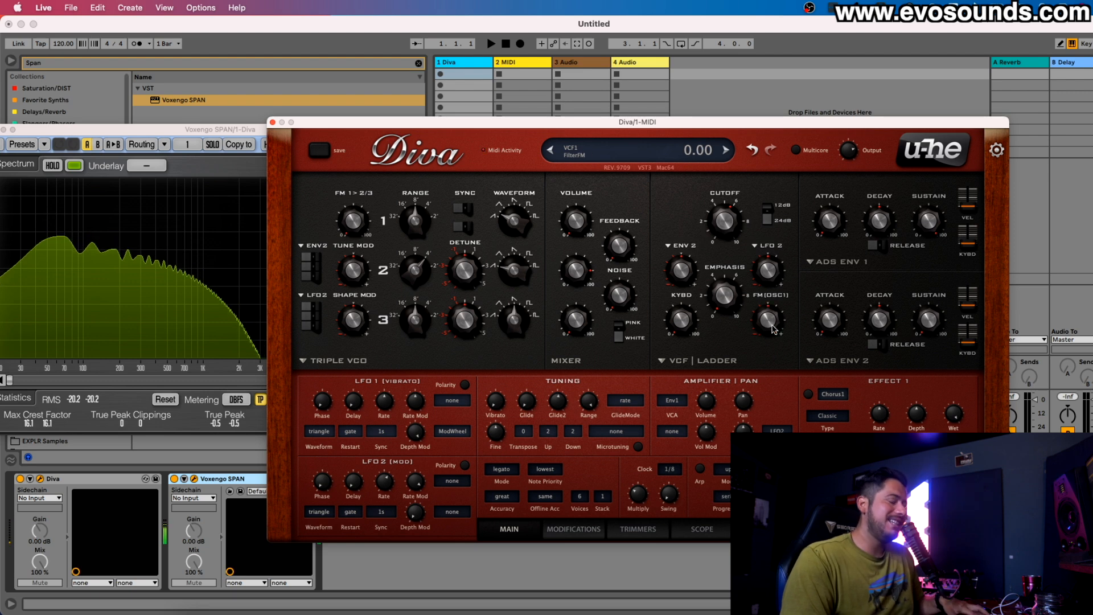
left_click_drag(774, 329, 802, 270)
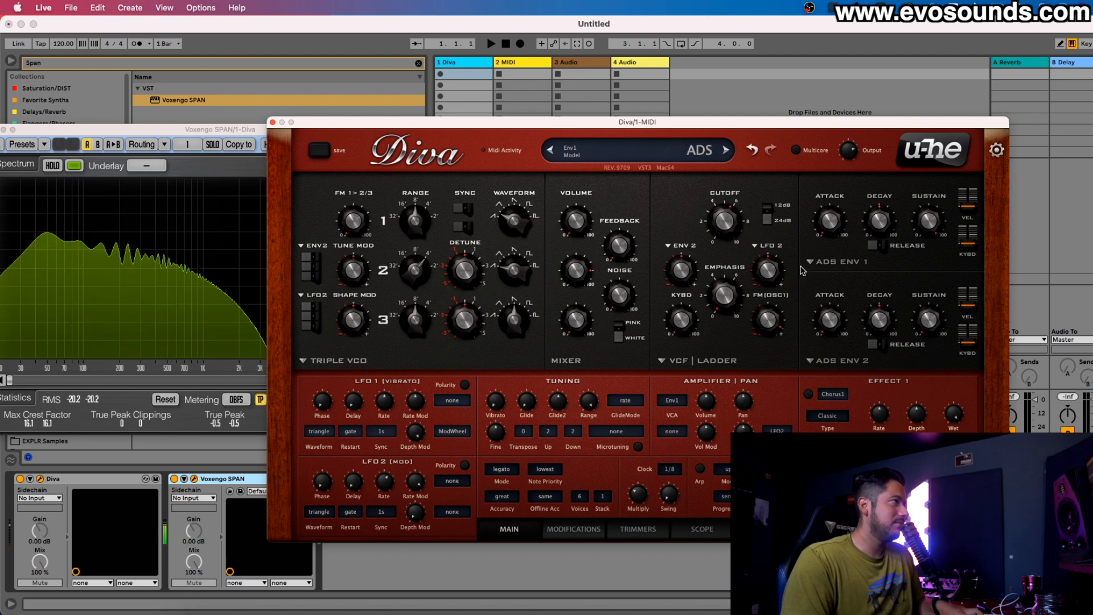
left_click_drag(712, 221, 751, 211)
scroll(751, 300, "up", 5)
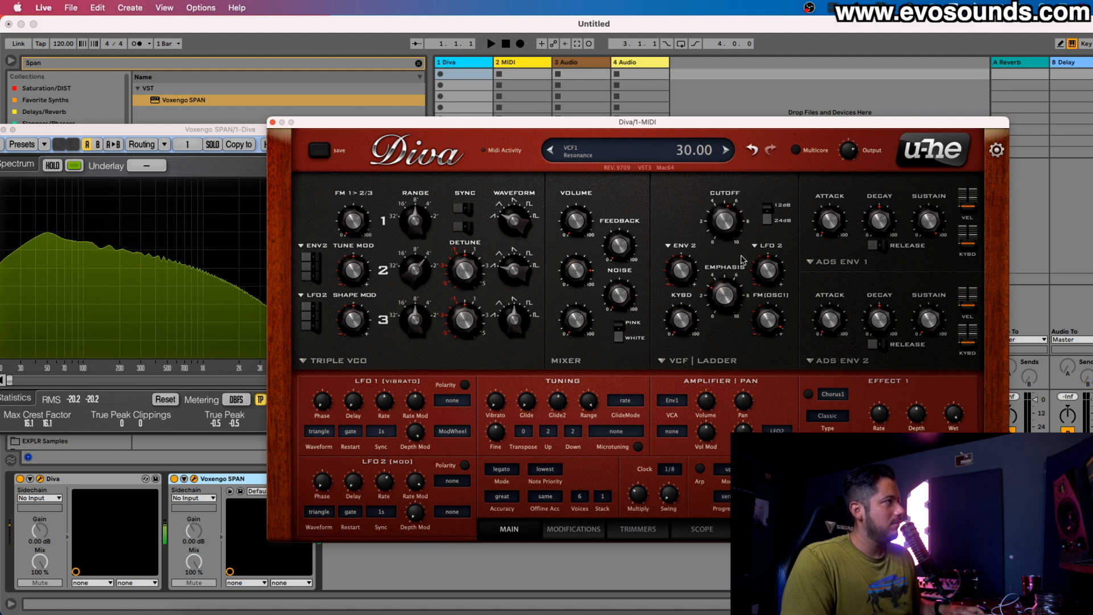
Lower the ladder filter's FM depth and raise its cutoff while playing a note.
scroll(751, 216, "down", 5)
scroll(752, 300, "up", 5)
left_click_drag(764, 315, 762, 348)
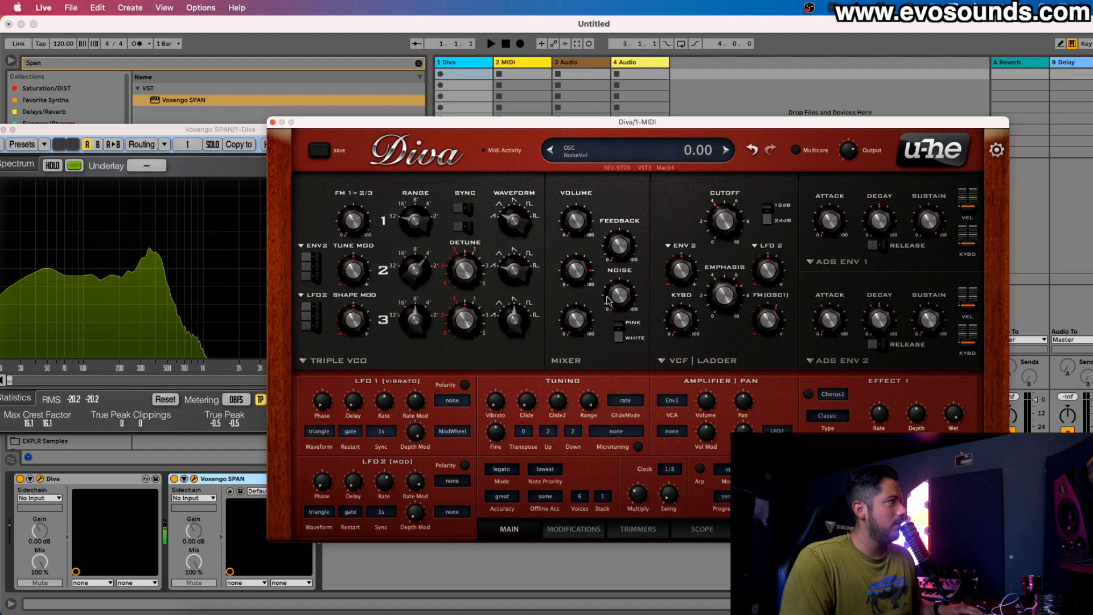
left_click_drag(728, 217, 733, 203)
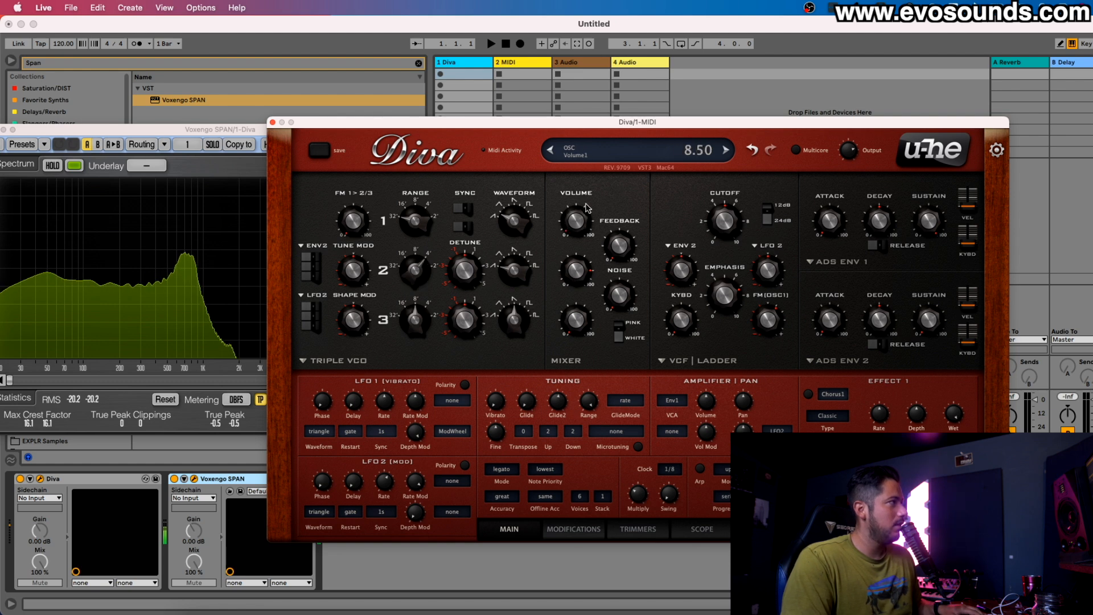
Switch the filter model to Multimode and finally to Cascade.
left_click(712, 361)
left_click(718, 386)
left_click(722, 361)
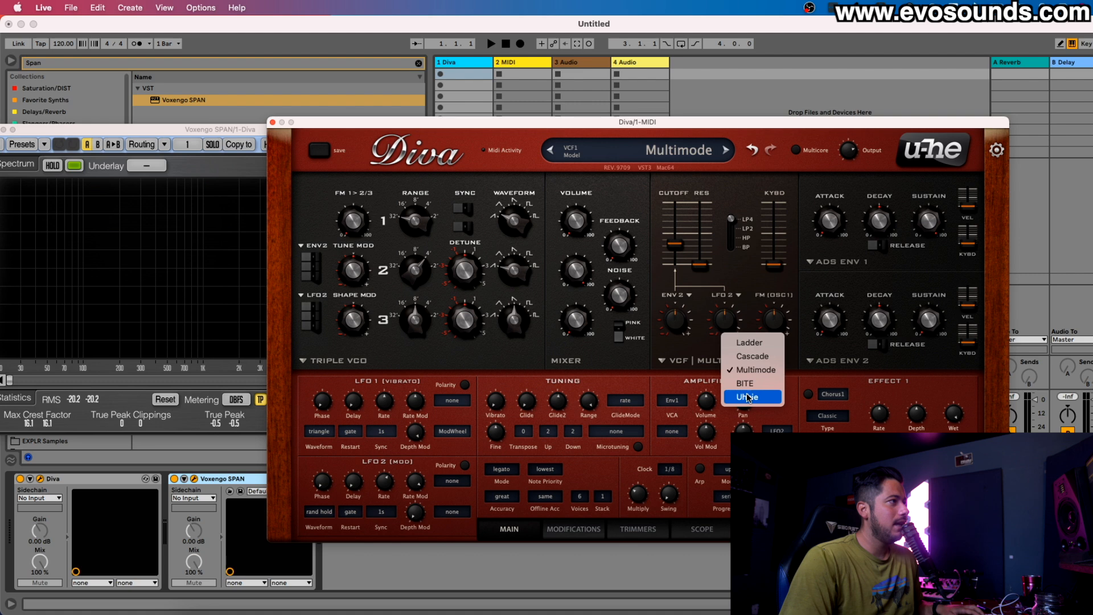
left_click(766, 359)
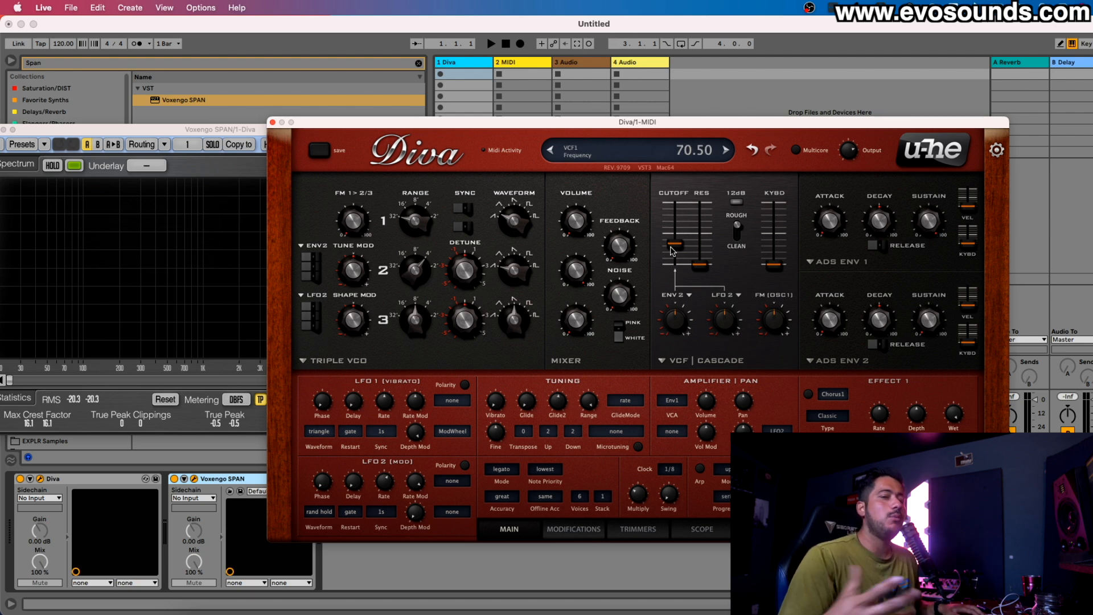
Raise the Cascade filter's resonance and set its cutoff to 96.50 while playing two octaves lower.
mouse_move(672, 250)
left_mouse_down()
mouse_move(673, 263)
mouse_move(673, 231)
mouse_move(673, 267)
mouse_move(685, 236)
mouse_move(681, 258)
mouse_move(676, 221)
mouse_move(675, 239)
mouse_move(696, 241)
mouse_move(696, 227)
mouse_move(678, 239)
mouse_move(679, 258)
mouse_move(681, 237)
left_mouse_up()
key("z")
key("z")
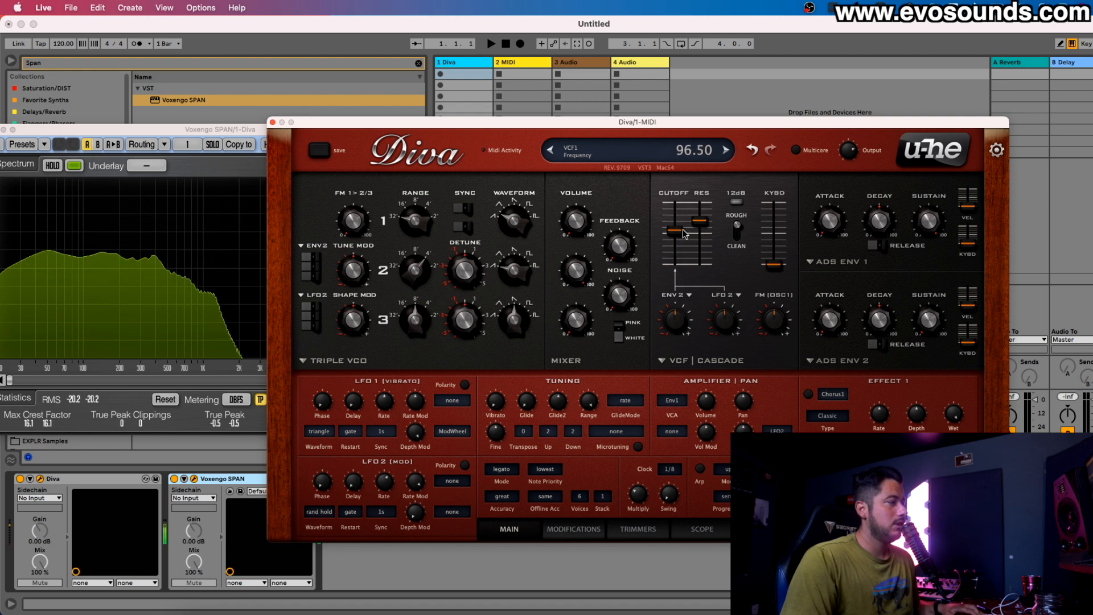
left_click_drag(775, 264, 769, 325)
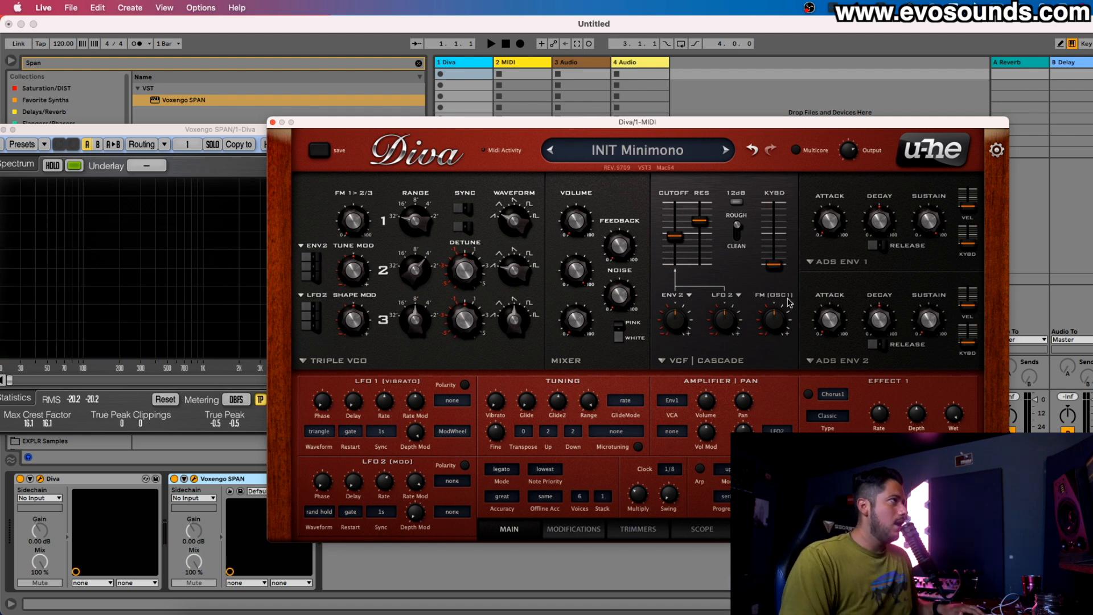
Toggle the Cascade filter's character between clean and rough while playing a note, ending on rough.
left_click(735, 235)
left_click(735, 234)
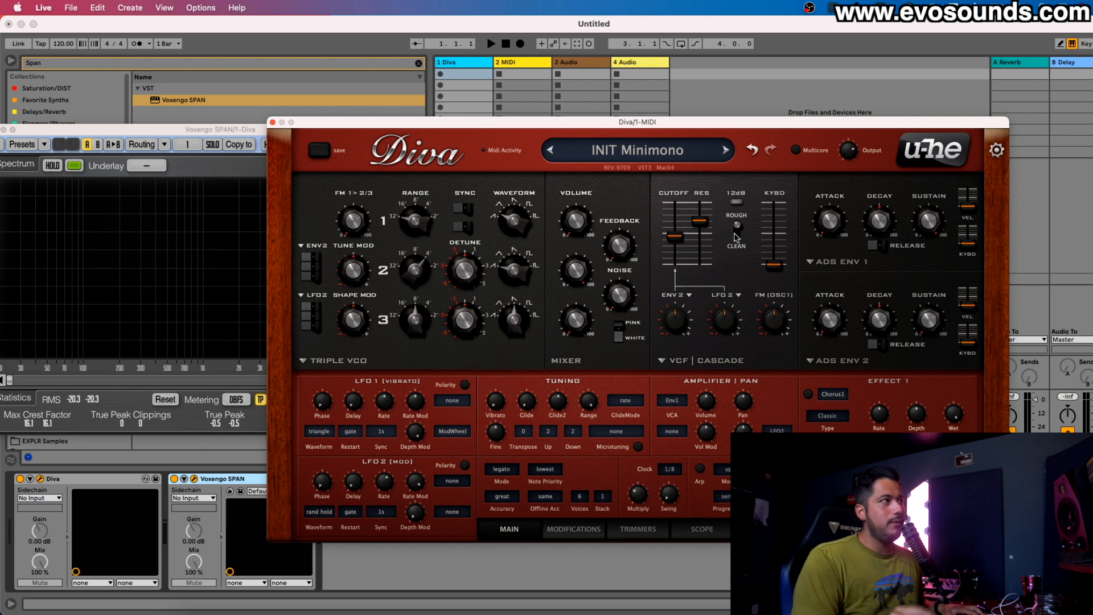
left_click(737, 234)
left_click(736, 234)
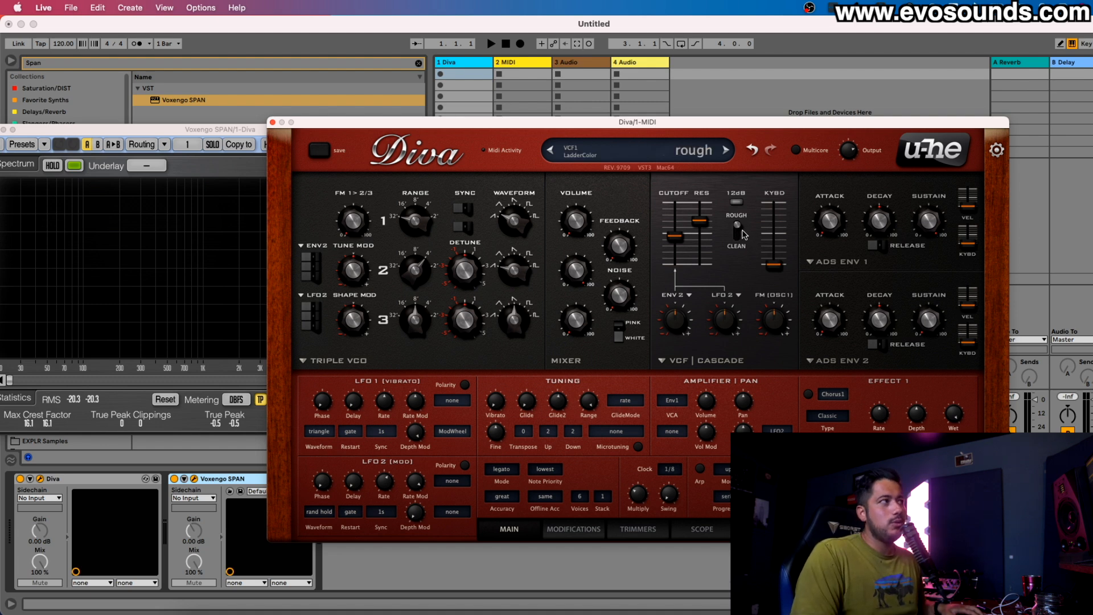
left_click(736, 232)
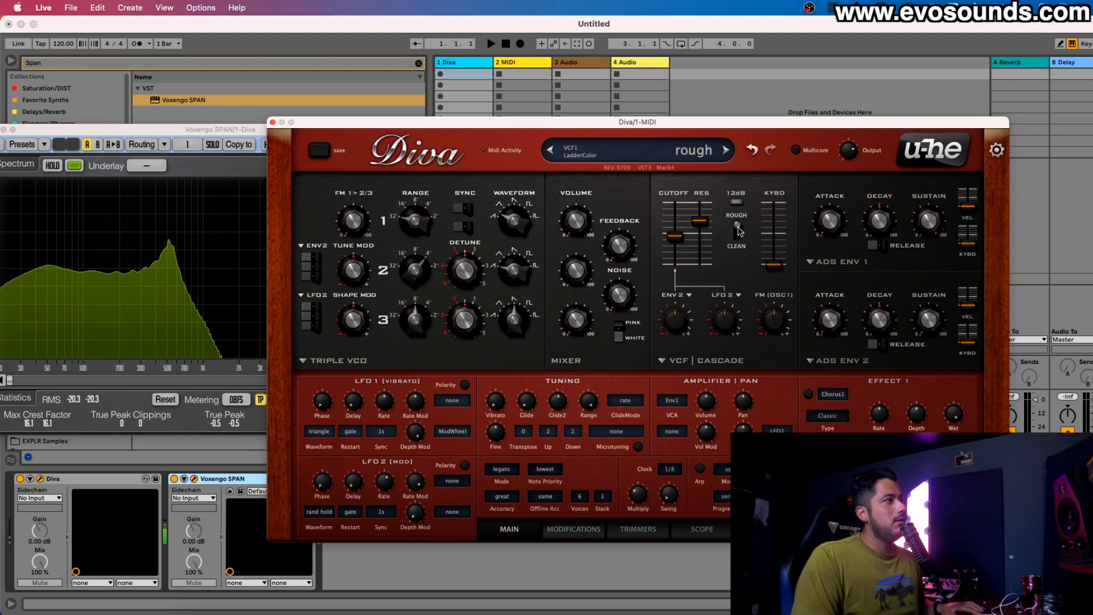
left_click(738, 229)
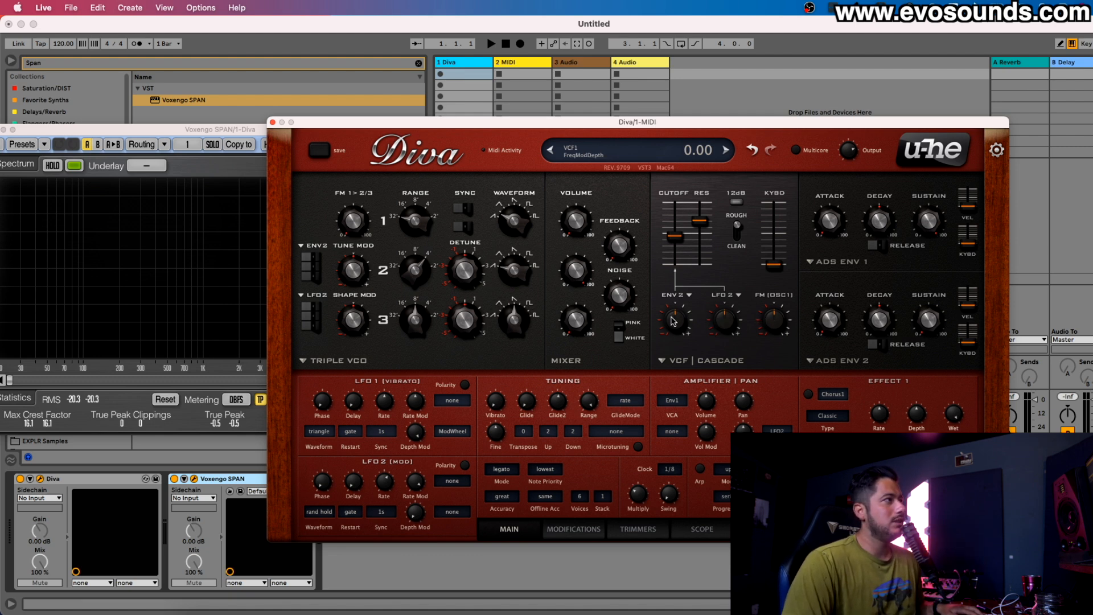
Lower the Cascade filter's cutoff to its minimum and set the Env 2 modulation depth to 108.00 while playing in different octaves.
left_click_drag(675, 237, 676, 270)
left_click_drag(677, 323, 700, 305)
left_click_drag(674, 246, 668, 289)
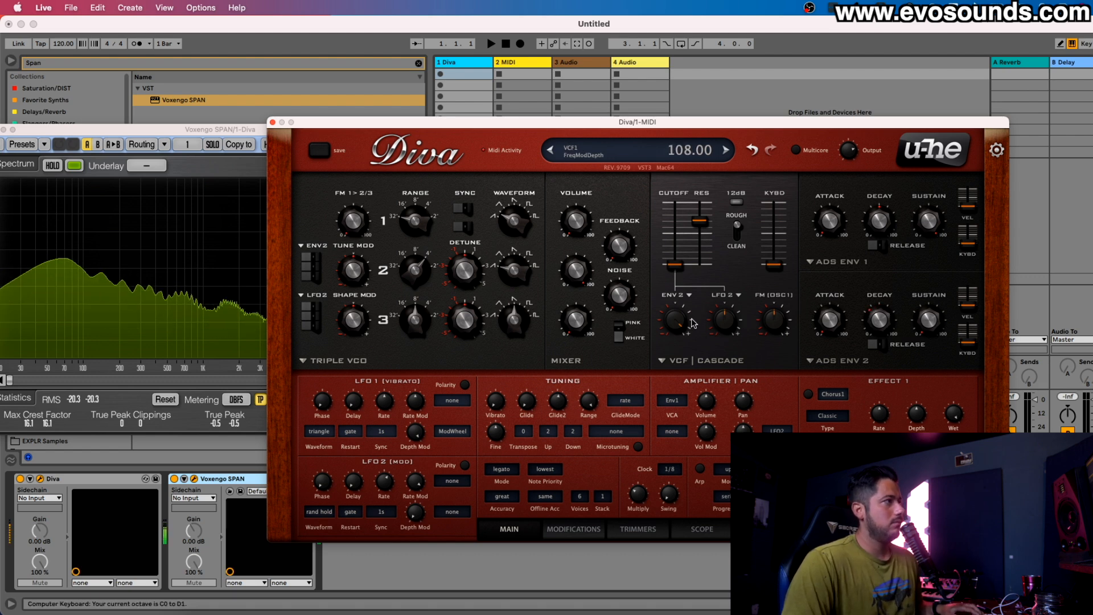
key("x")
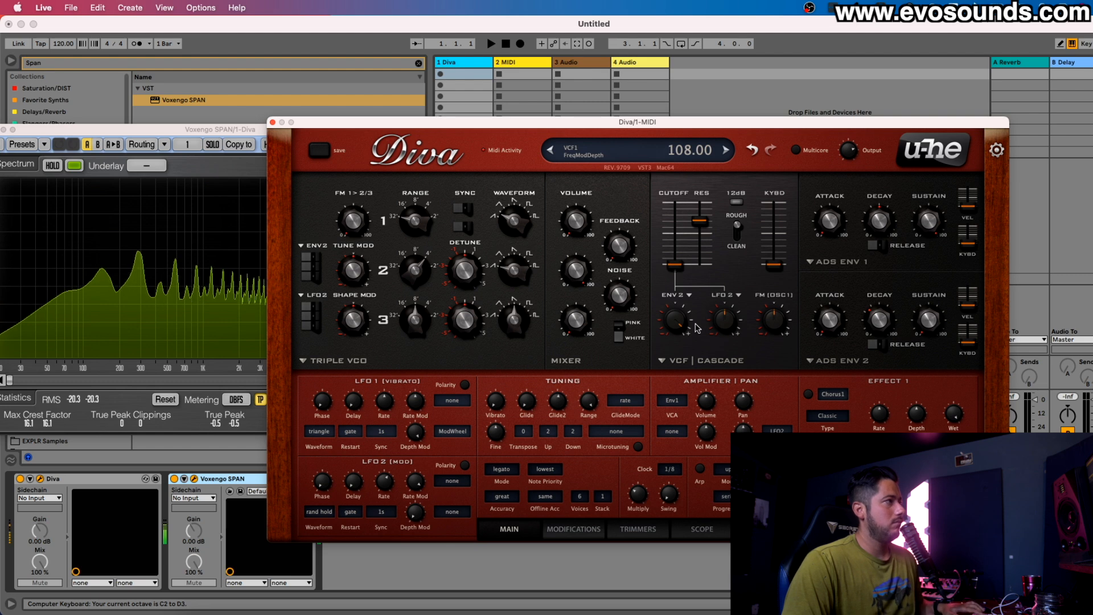
Lower the filter's resonance to 56.00 and on to 2.00, and reset the Env 2 modulation depth to 0.
mouse_move(709, 221)
left_mouse_down()
mouse_move(710, 206)
mouse_move(705, 234)
left_mouse_up()
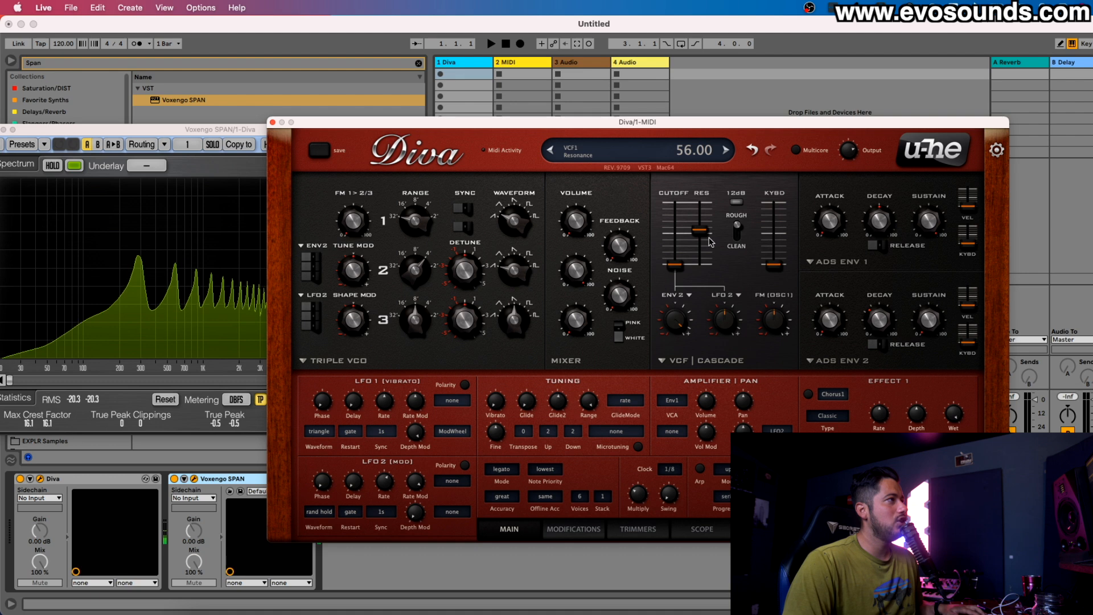
left_click_drag(704, 234, 702, 269)
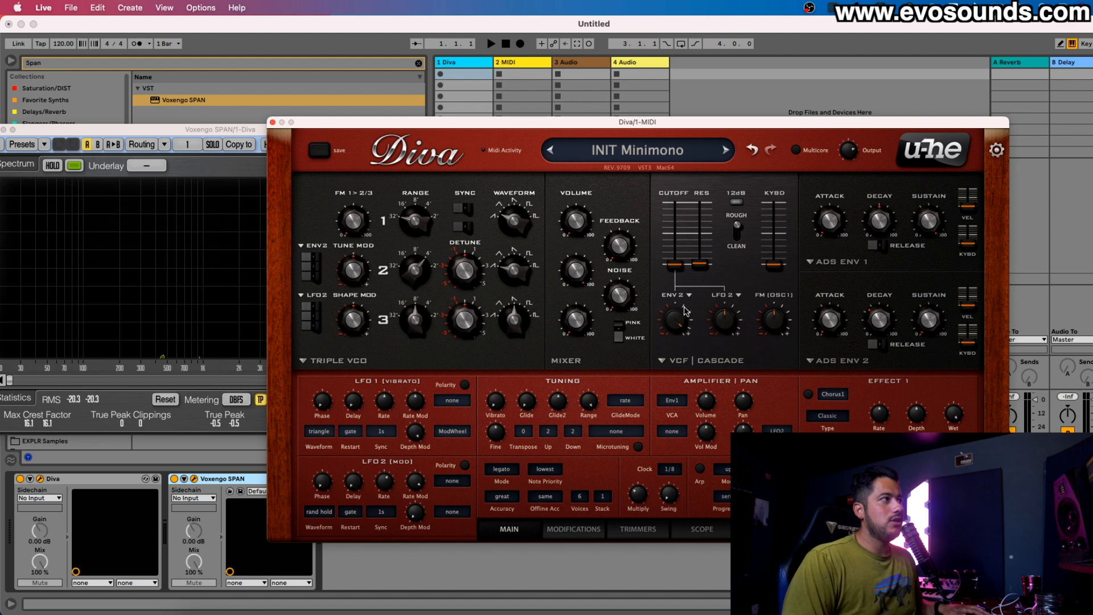
mouse_move(687, 320)
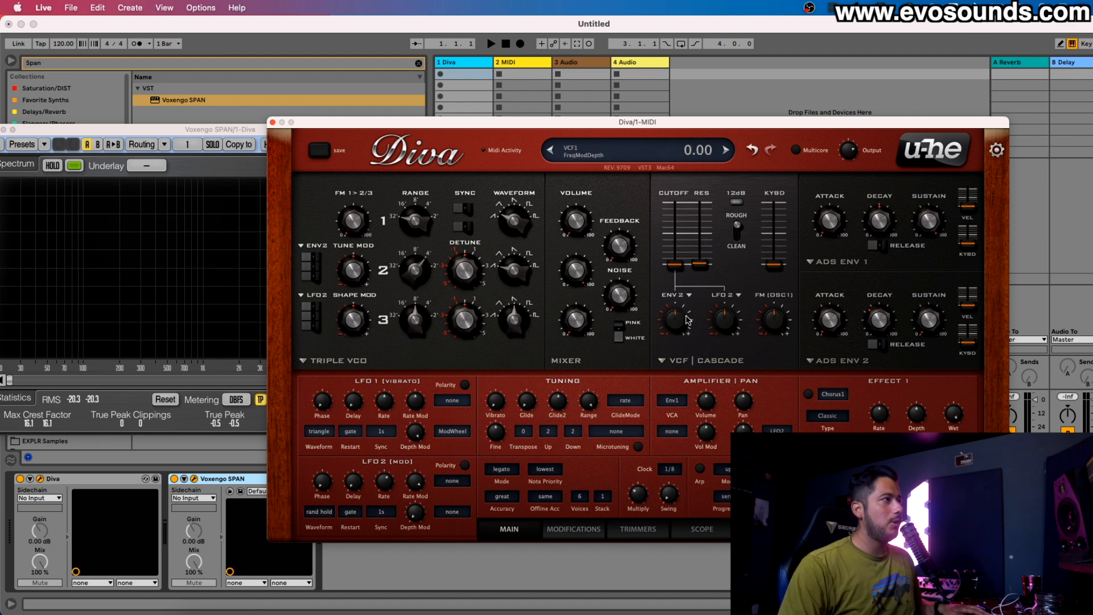
Switch the filter model to Ladder for comparison and return it to Cascade.
left_click(696, 359)
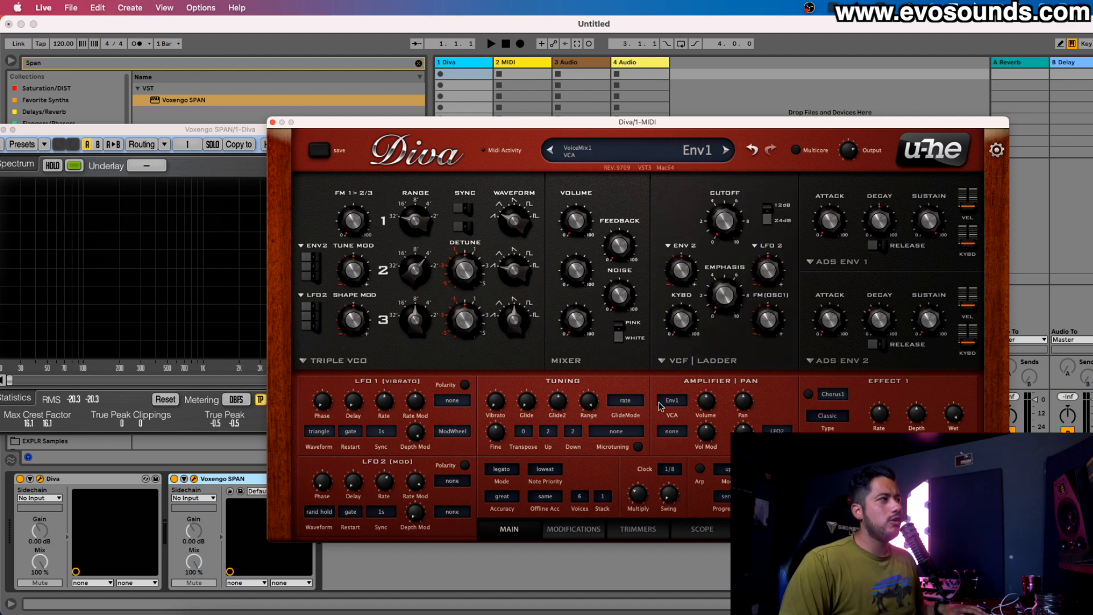
left_click(696, 360)
left_click(723, 383)
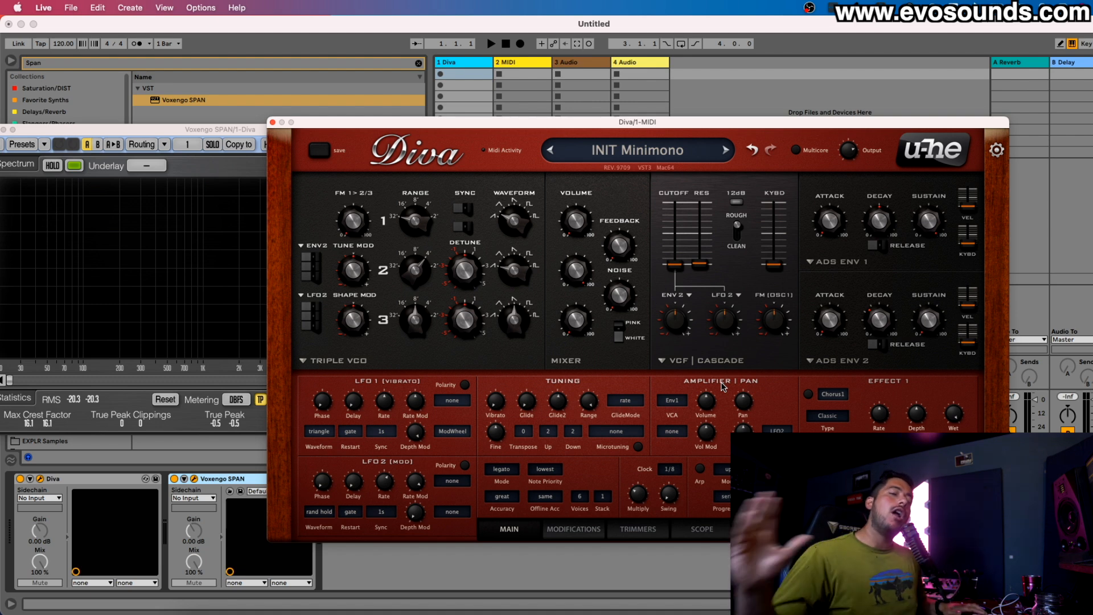
mouse_move(698, 265)
left_mouse_down()
mouse_move(699, 246)
mouse_move(694, 271)
left_mouse_up()
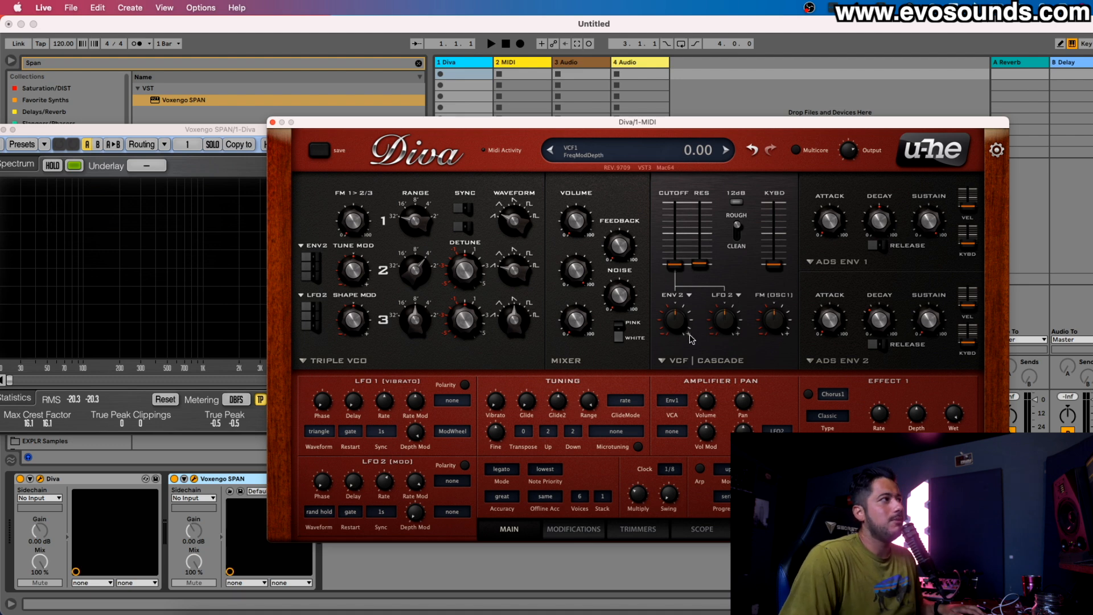
Change the filter model to Multimode and set its filter mode to HP, keeping the cutoff at 30.00.
left_click(691, 360)
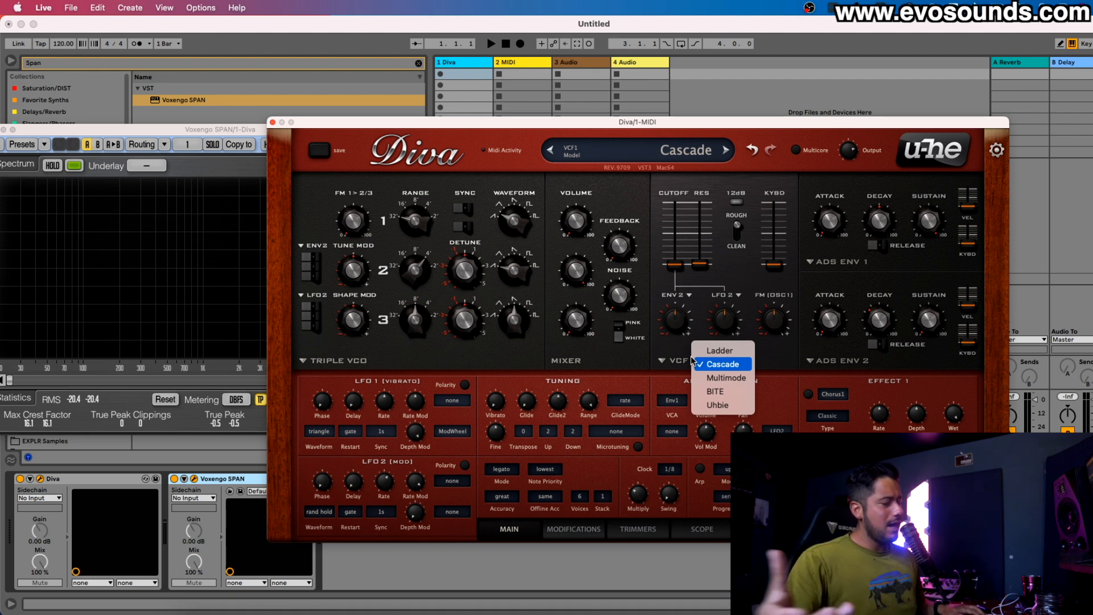
left_click(721, 377)
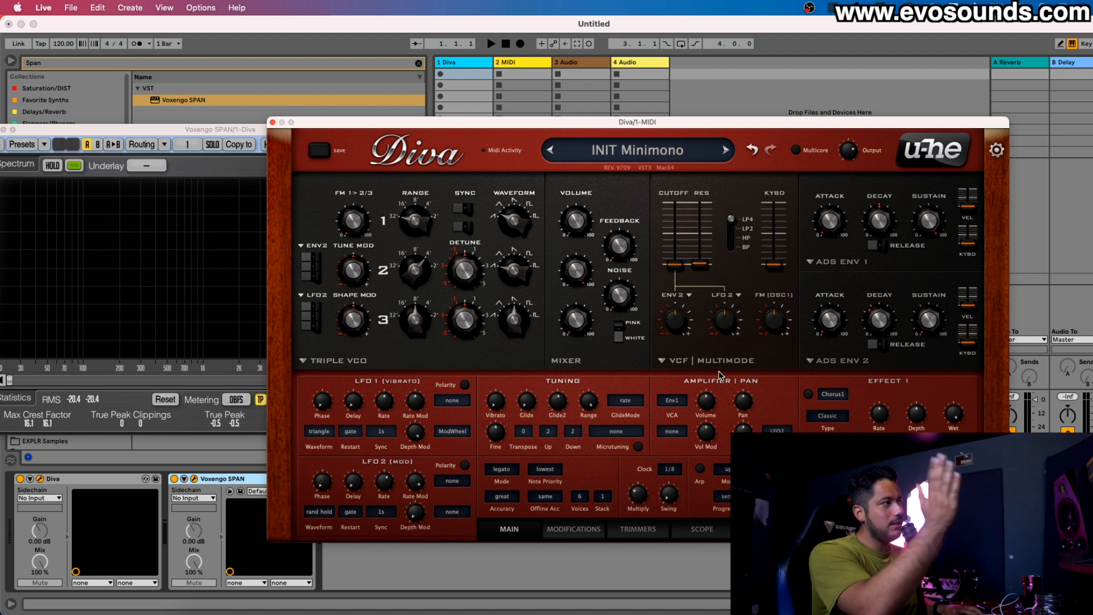
mouse_move(704, 256)
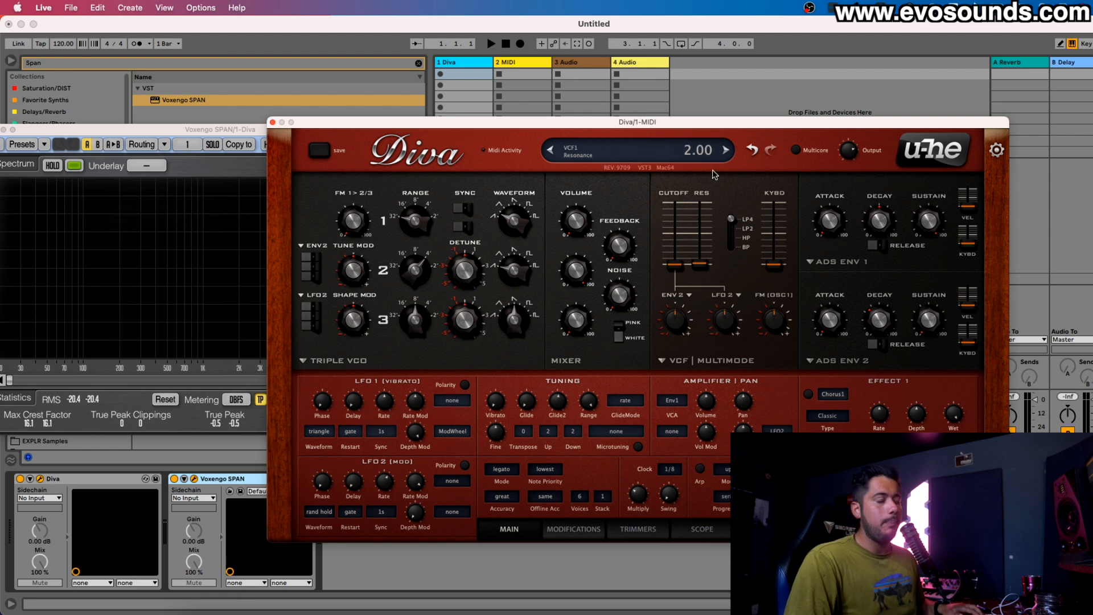
left_click_drag(677, 262, 672, 412)
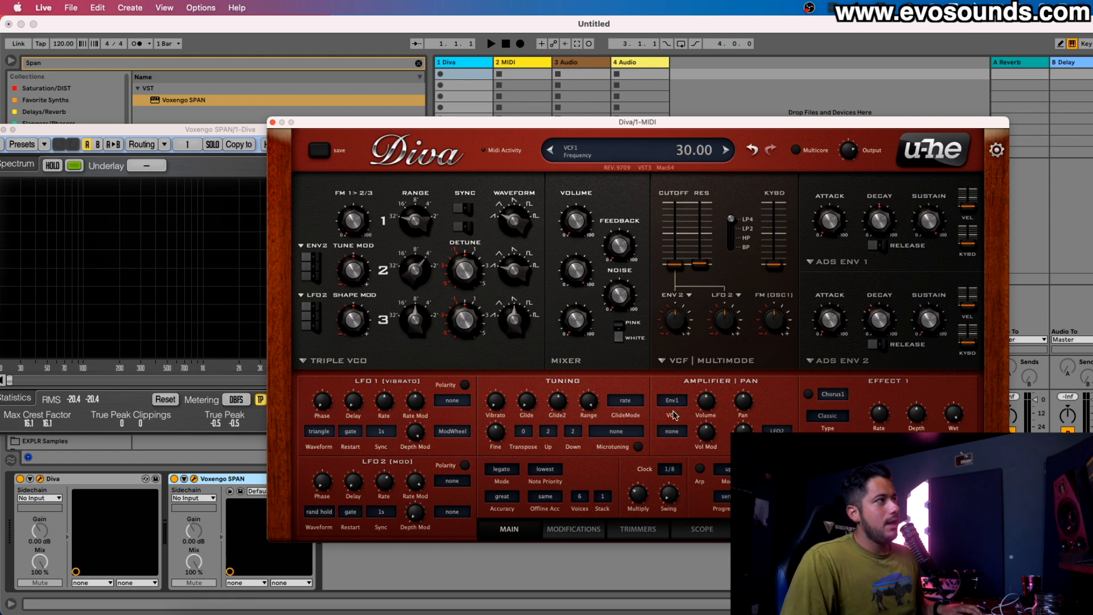
mouse_move(737, 234)
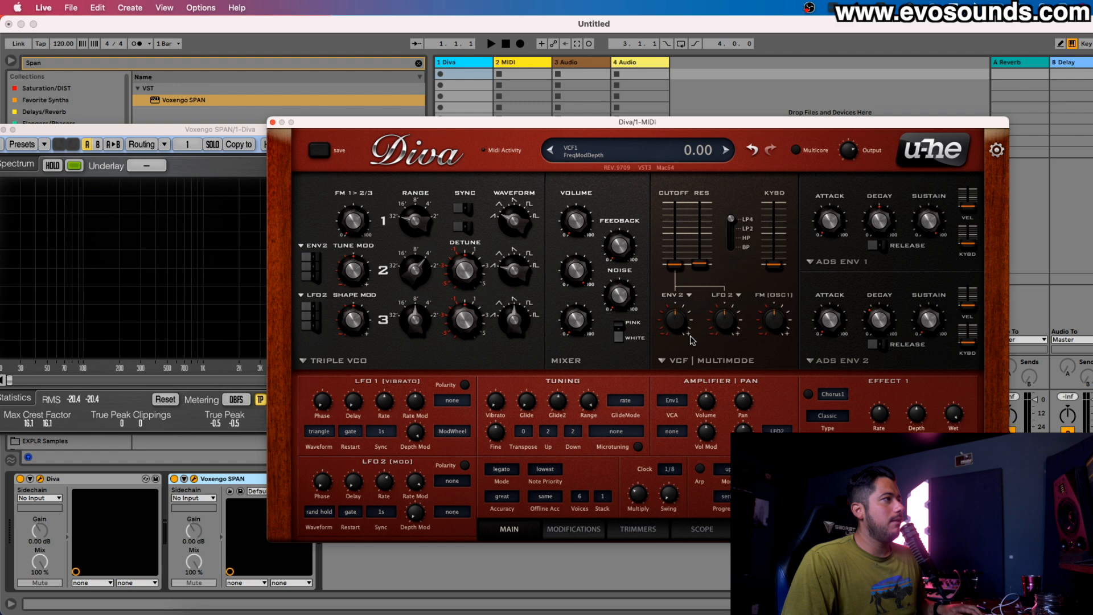
mouse_move(725, 259)
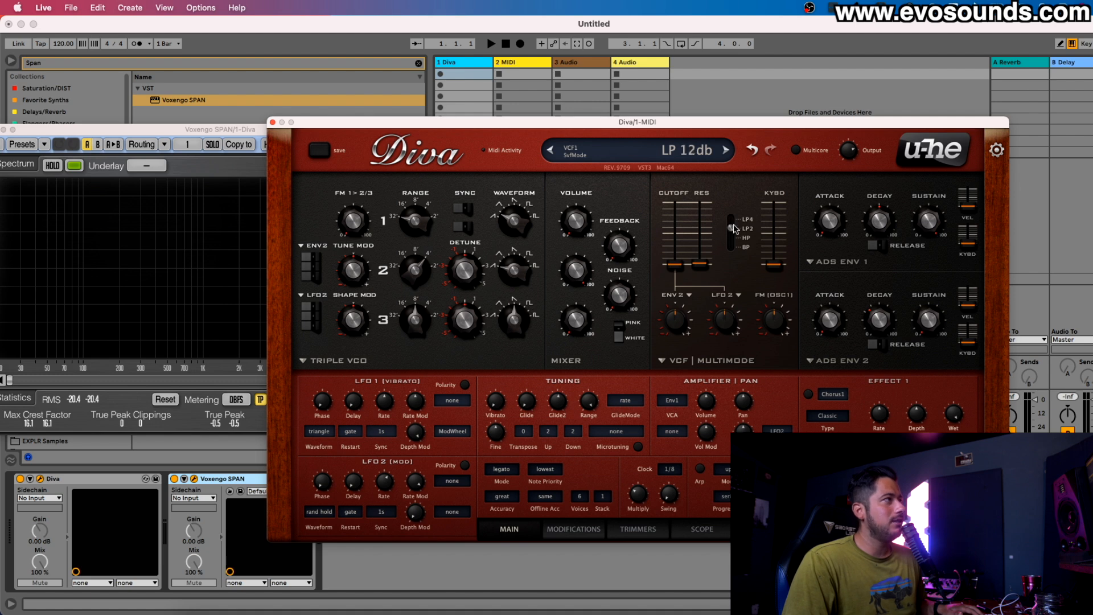
left_click_drag(739, 217, 739, 241)
mouse_move(704, 276)
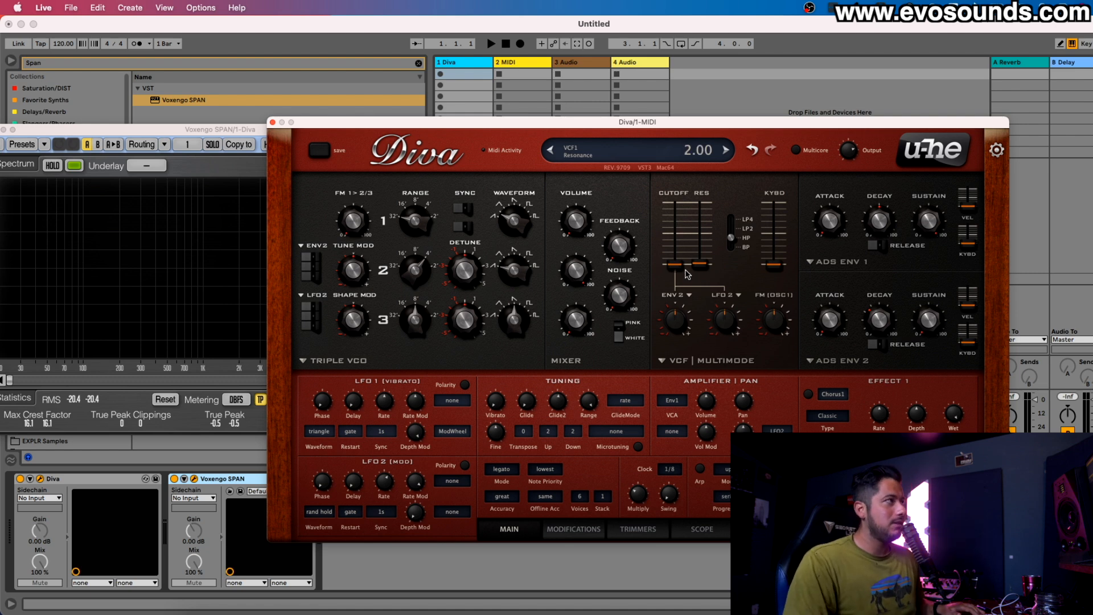
Play a note two octaves higher and another four octaves lower to check the high-pass spectrum.
key("d")
key("x")
key("x")
key("d")
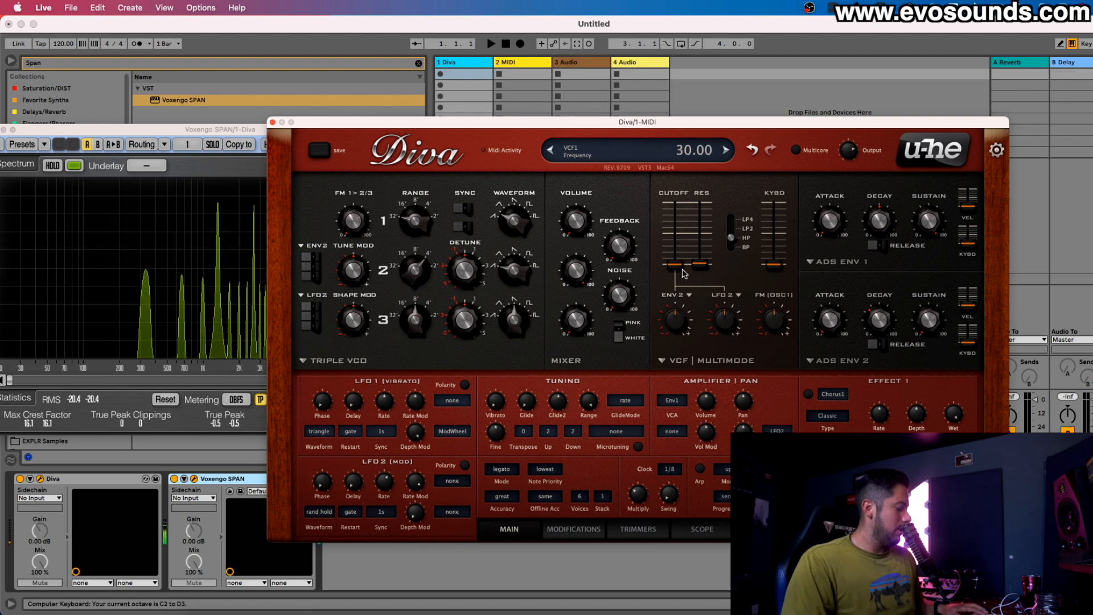
key("z")
key("z")
key("z")
key("z")
key("d")
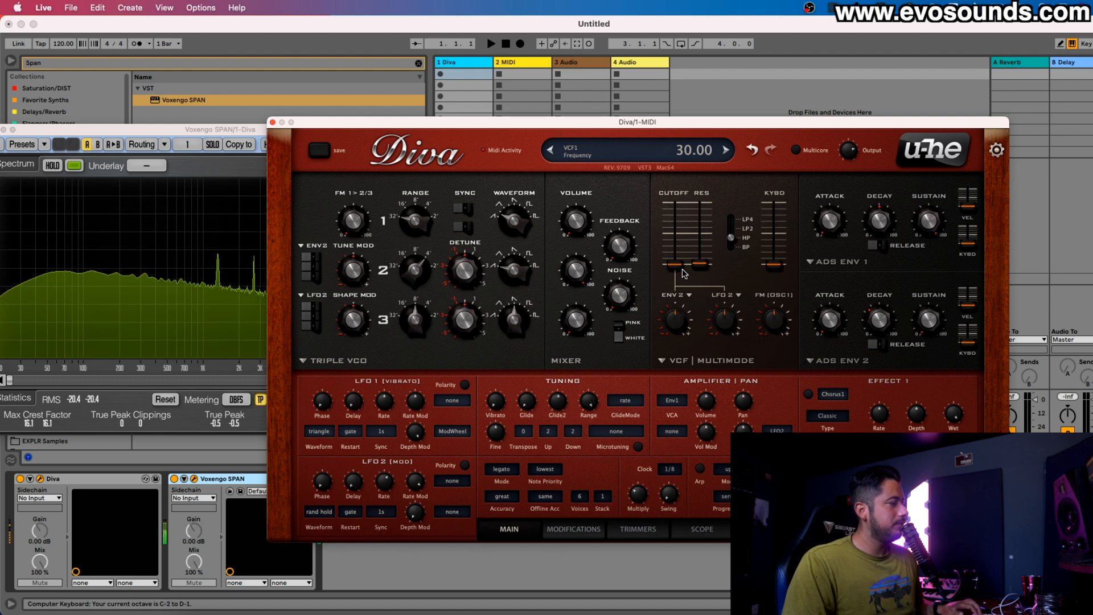
Play one octave higher while adjusting the high-pass cutoff, raise the resonance to 86.50 and lower it to 9.00.
key("x")
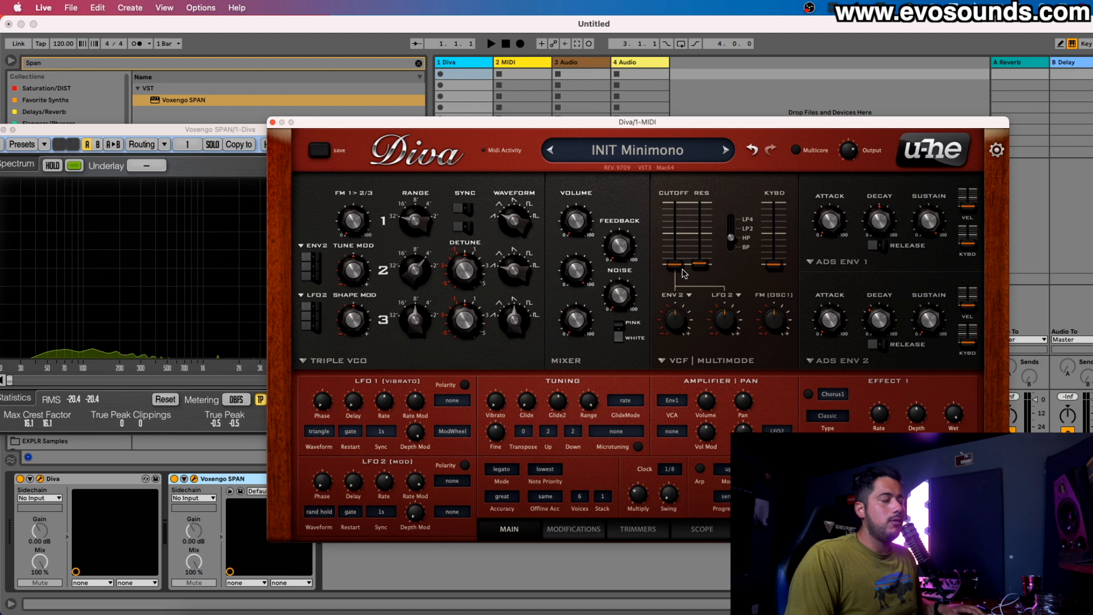
mouse_move(681, 270)
left_mouse_down()
mouse_move(681, 217)
mouse_move(690, 269)
mouse_move(699, 235)
mouse_move(671, 253)
mouse_move(701, 212)
mouse_move(677, 225)
mouse_move(677, 265)
left_mouse_up()
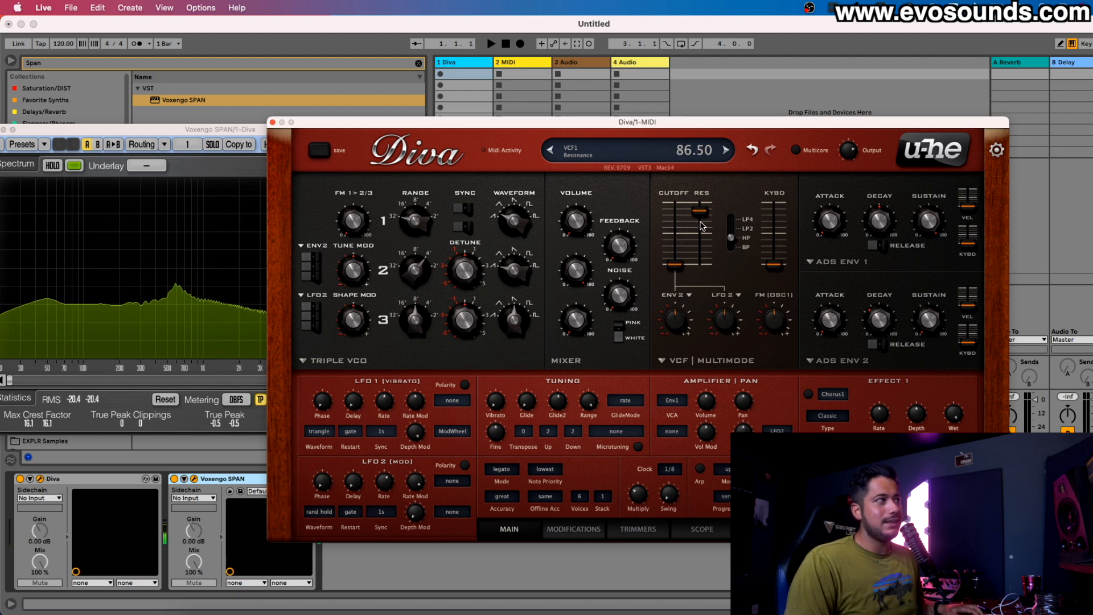
left_click_drag(700, 212, 700, 262)
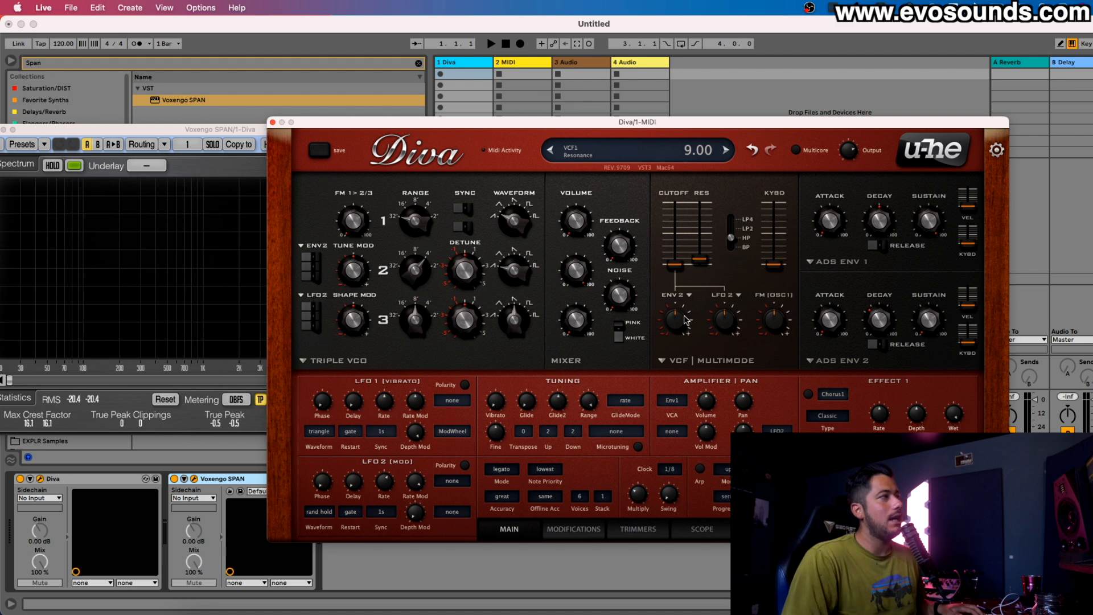
Switch the Multimode filter to BP, set its cutoff to 90.00 and lower it while playing notes.
left_click_drag(698, 236, 698, 237)
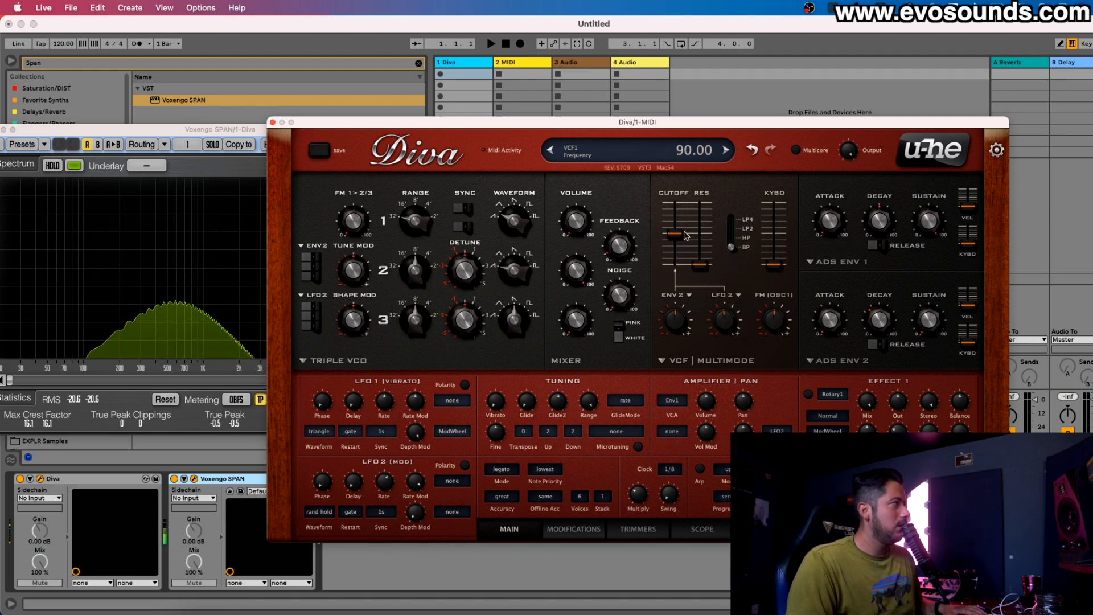
mouse_move(686, 235)
left_mouse_down()
mouse_move(686, 213)
mouse_move(680, 262)
mouse_move(679, 252)
left_mouse_up()
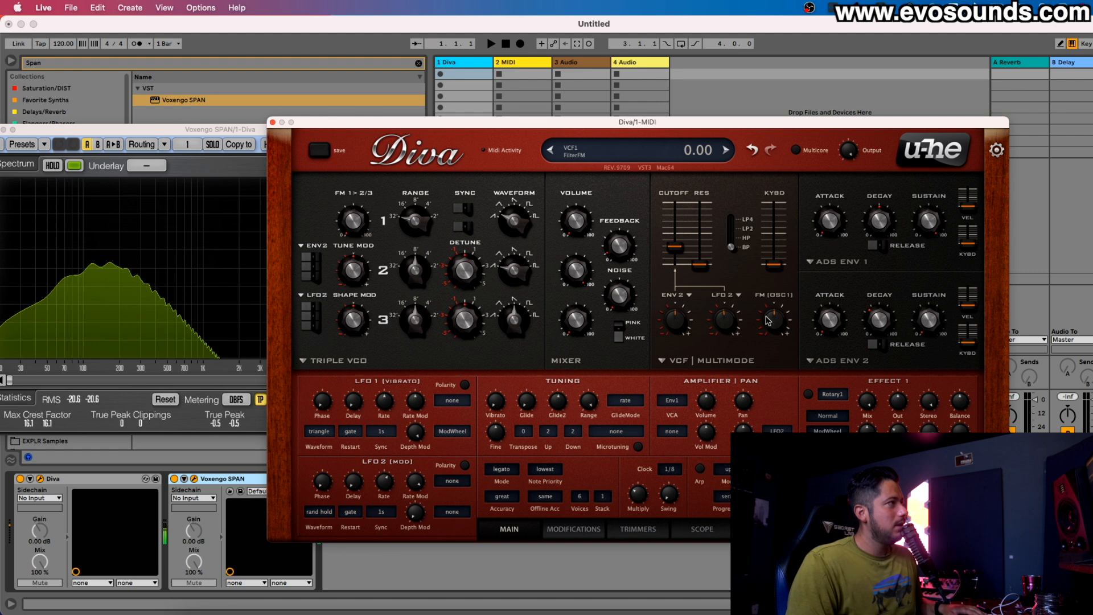
double_click(719, 330)
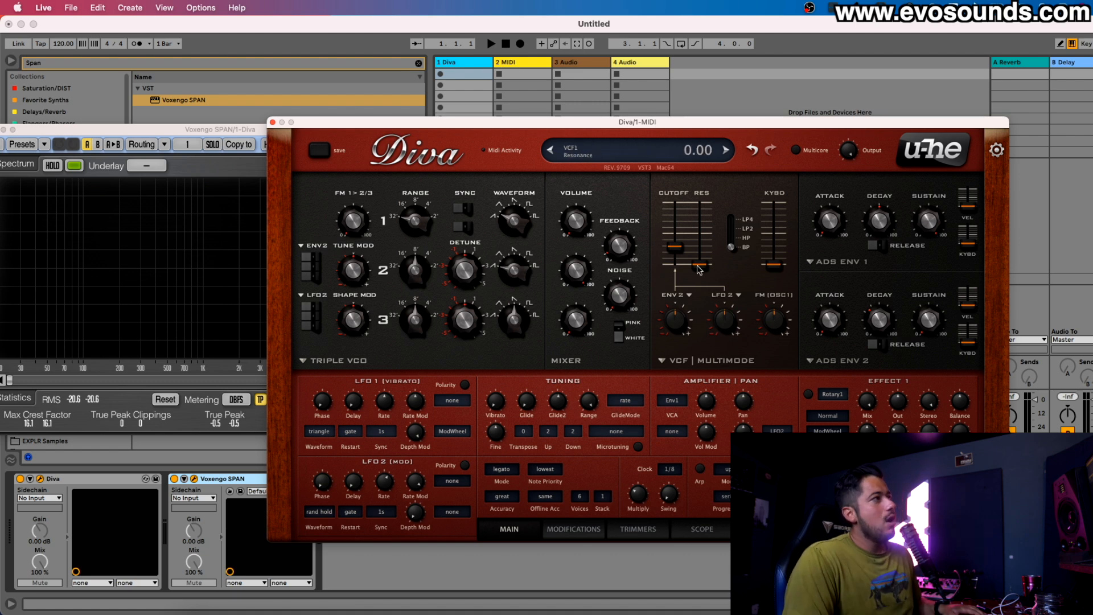
left_click_drag(673, 259, 673, 268)
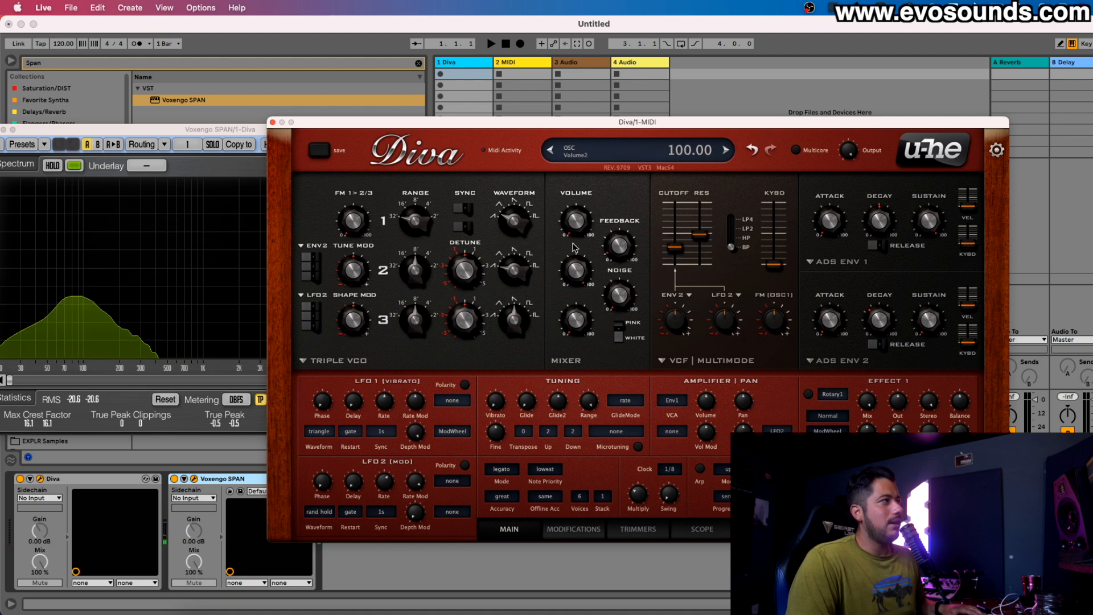
Enable Effect 1 with the Rotary1 effect for the band-passed sound.
left_click(809, 394)
left_click(833, 394)
left_click(854, 406)
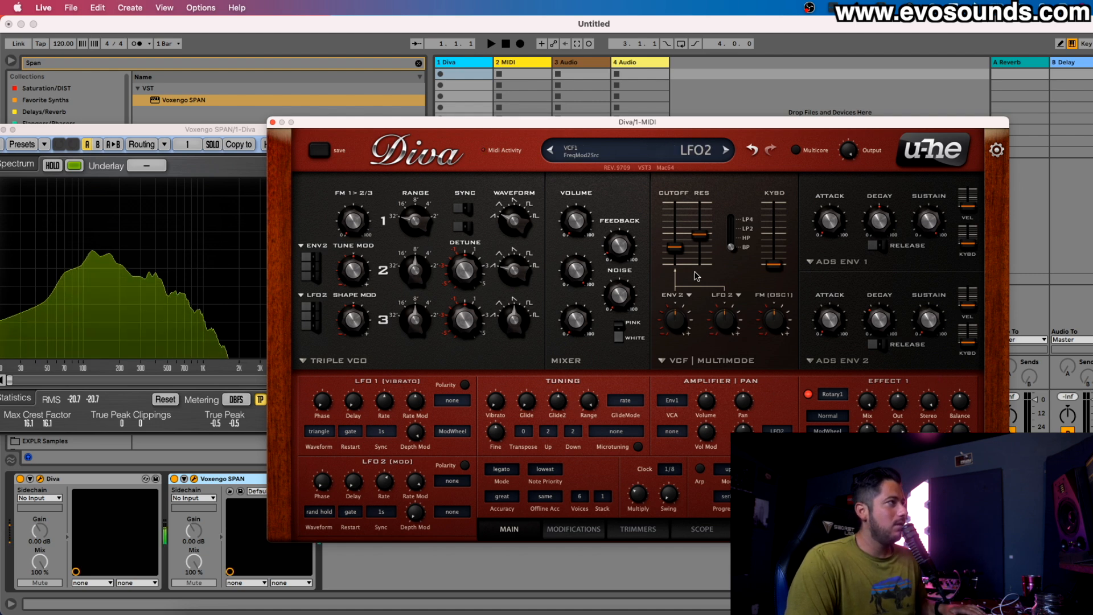
Raise the band-pass filter's resonance and set its cutoff to 81.00 while playing notes.
left_click_drag(733, 245, 729, 303)
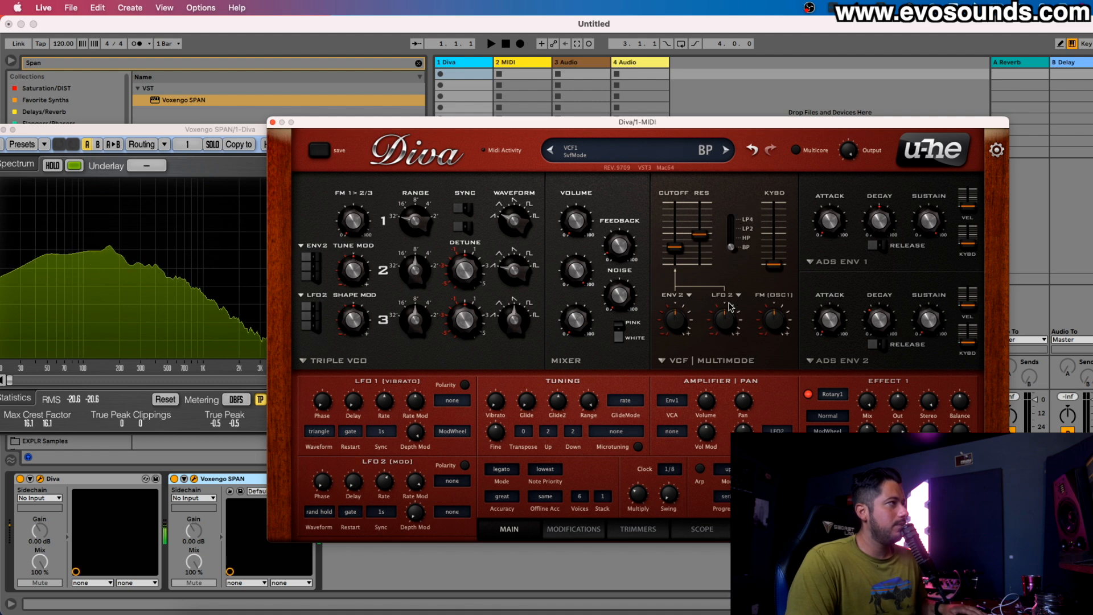
mouse_move(700, 234)
left_mouse_down()
mouse_move(701, 219)
mouse_move(682, 239)
left_mouse_up()
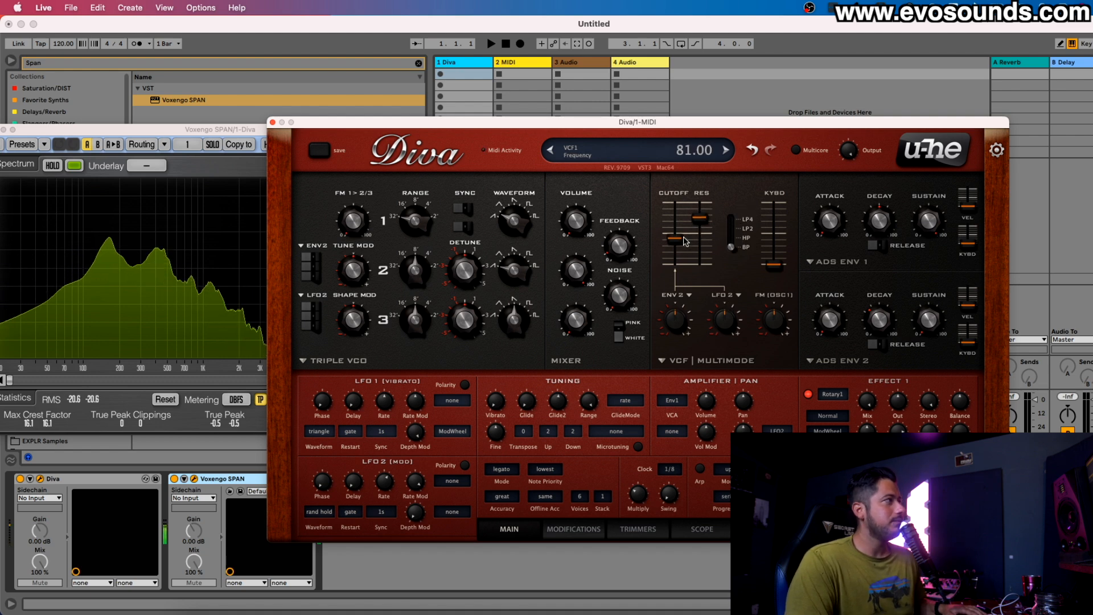
Toggle the Rotary1 effect off and on to compare the sound, leaving it switched off.
left_click(808, 395)
left_click(808, 396)
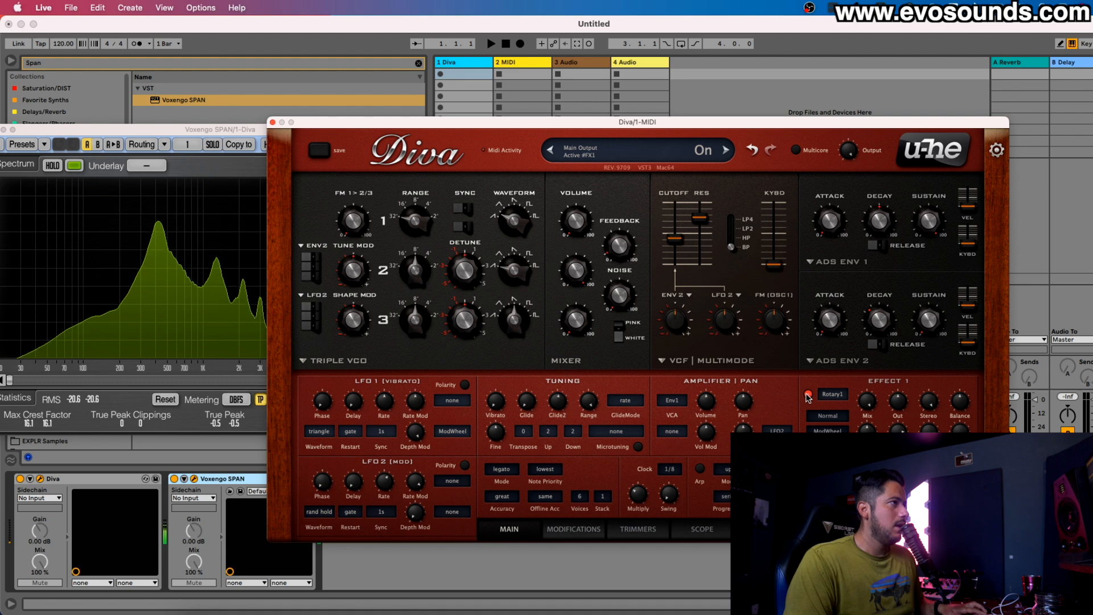
left_click(808, 396)
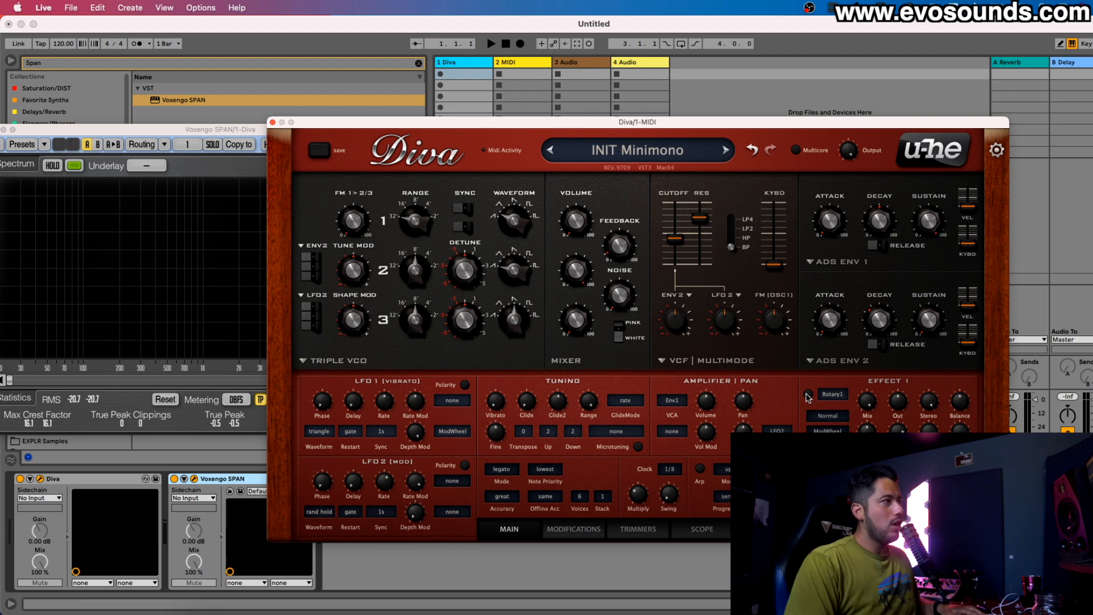
Switch the filter model to BITE, adjust its cutoff and Env 2 modulation, and set the output to 176.00.
left_click(683, 362)
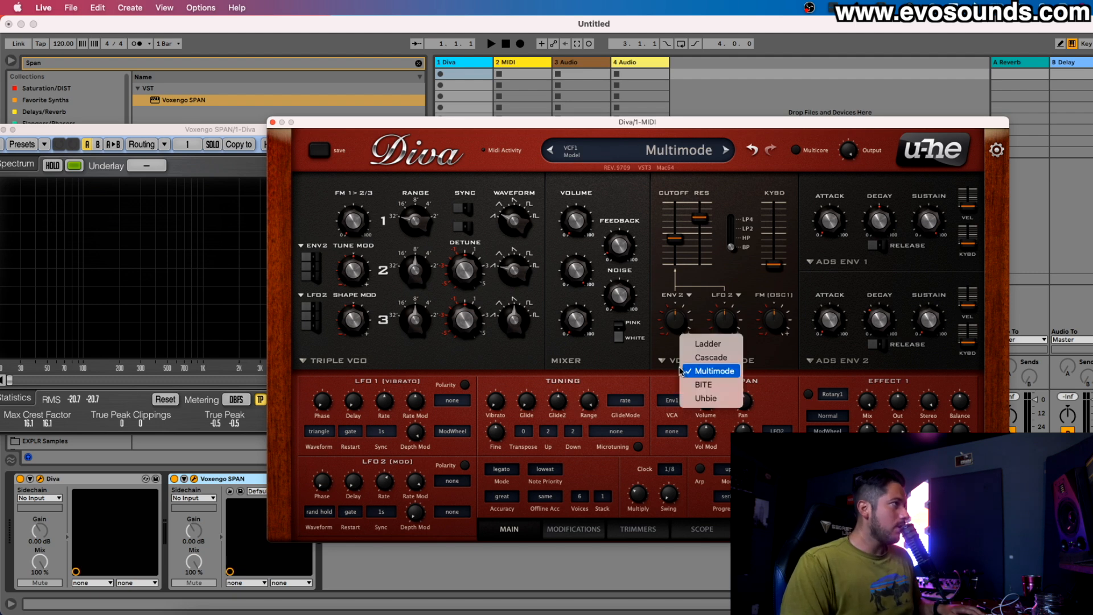
left_click(710, 385)
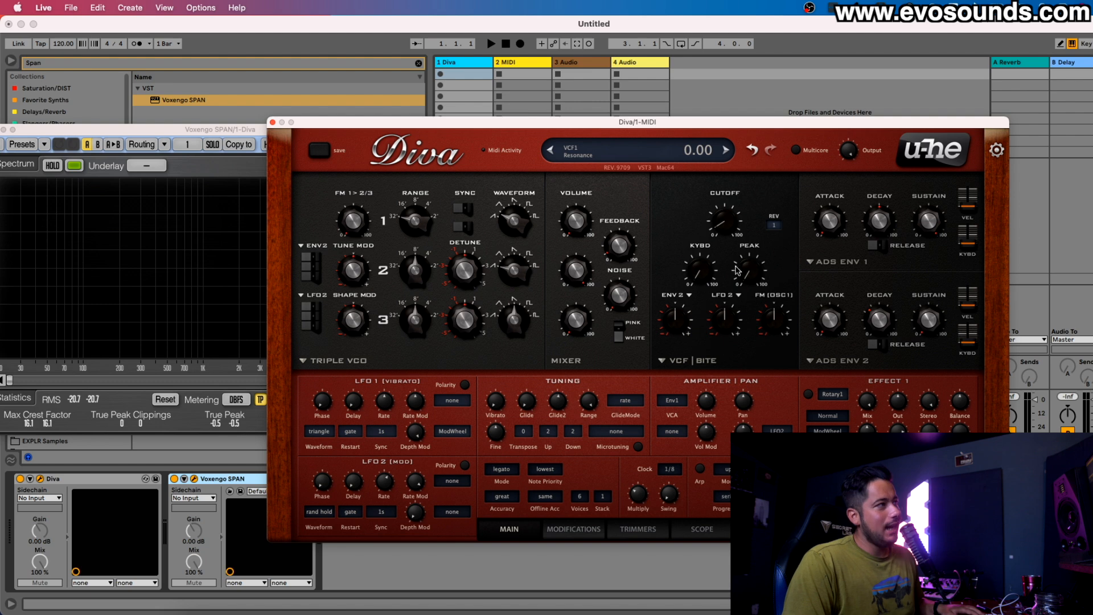
mouse_move(770, 221)
left_mouse_down()
mouse_move(770, 122)
mouse_move(749, 183)
mouse_move(750, 192)
mouse_move(760, 117)
mouse_move(766, 227)
mouse_move(765, 208)
left_mouse_up()
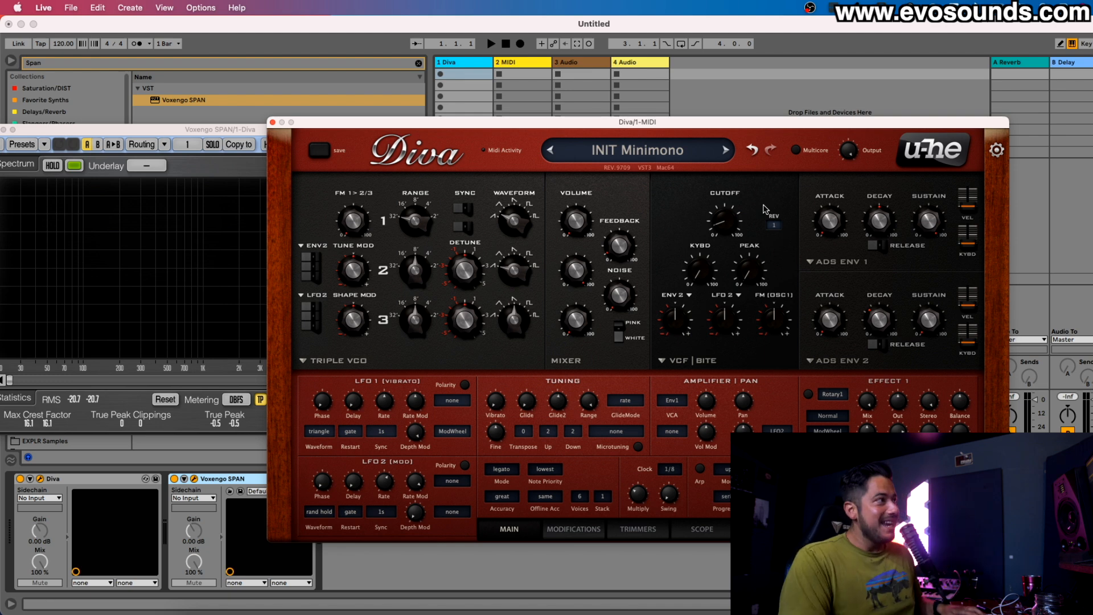
left_click_drag(724, 222, 696, 275)
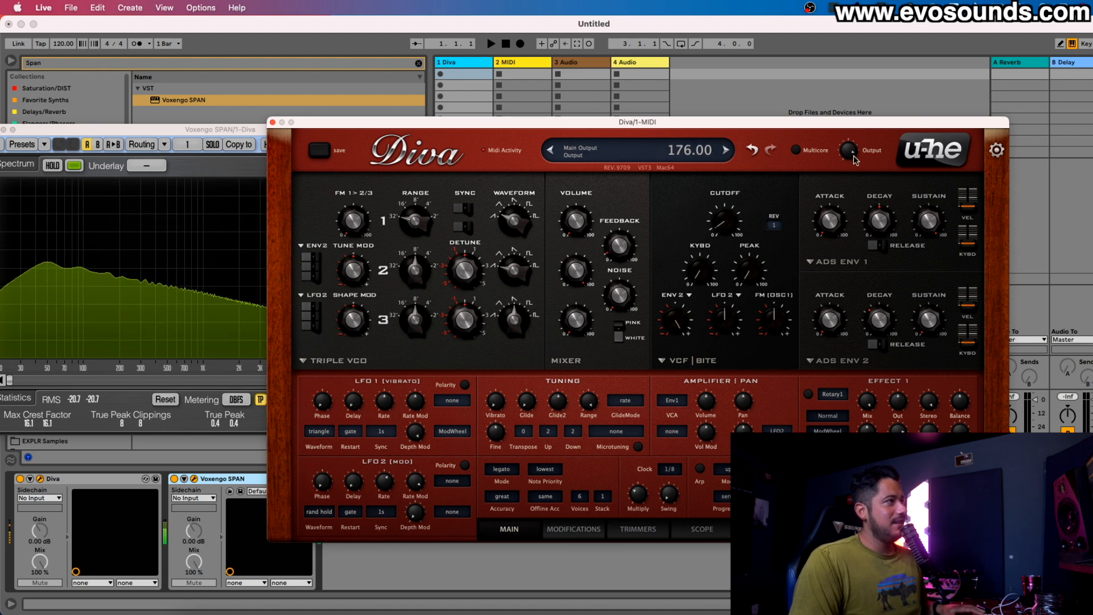
Switch to the Ladder filter, set its Env 2 modulation depth to 74.00, and return to BITE.
left_click(706, 360)
left_click(732, 326)
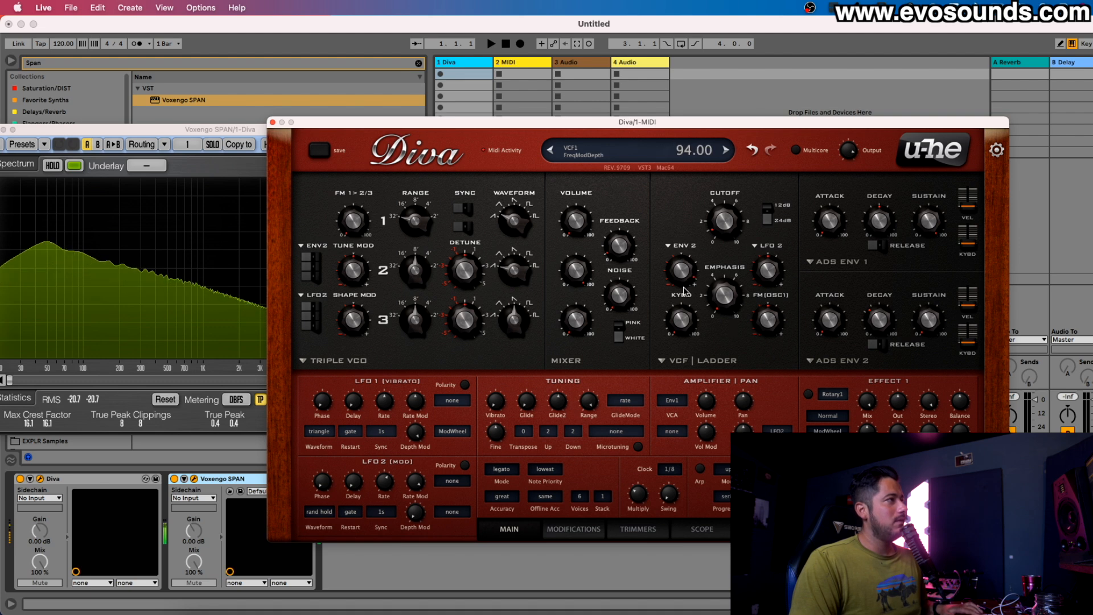
left_click_drag(684, 287, 688, 290)
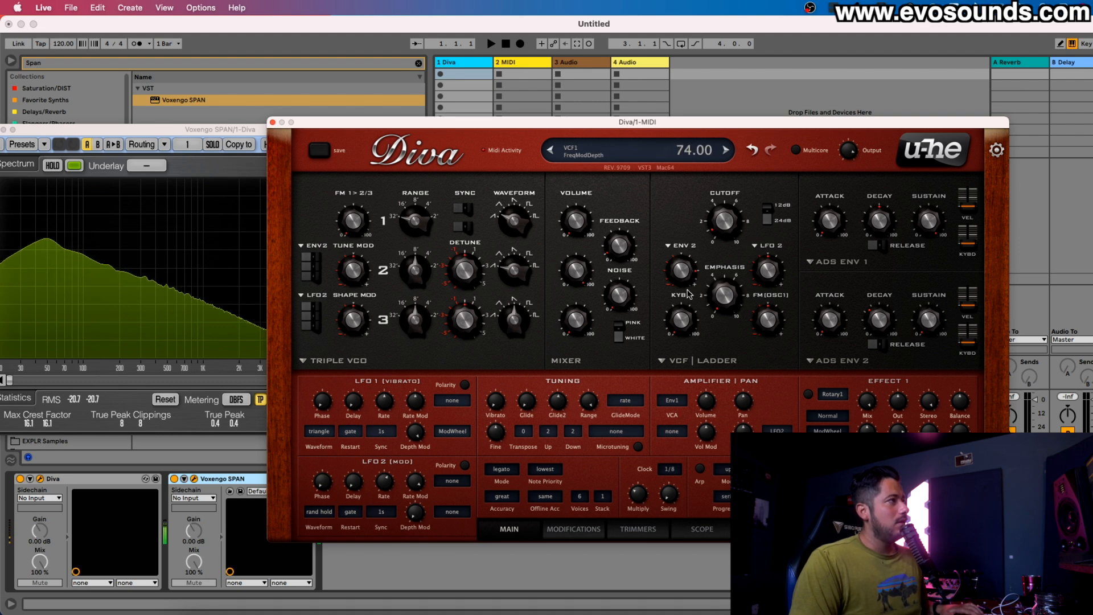
left_click(693, 365)
left_click(726, 415)
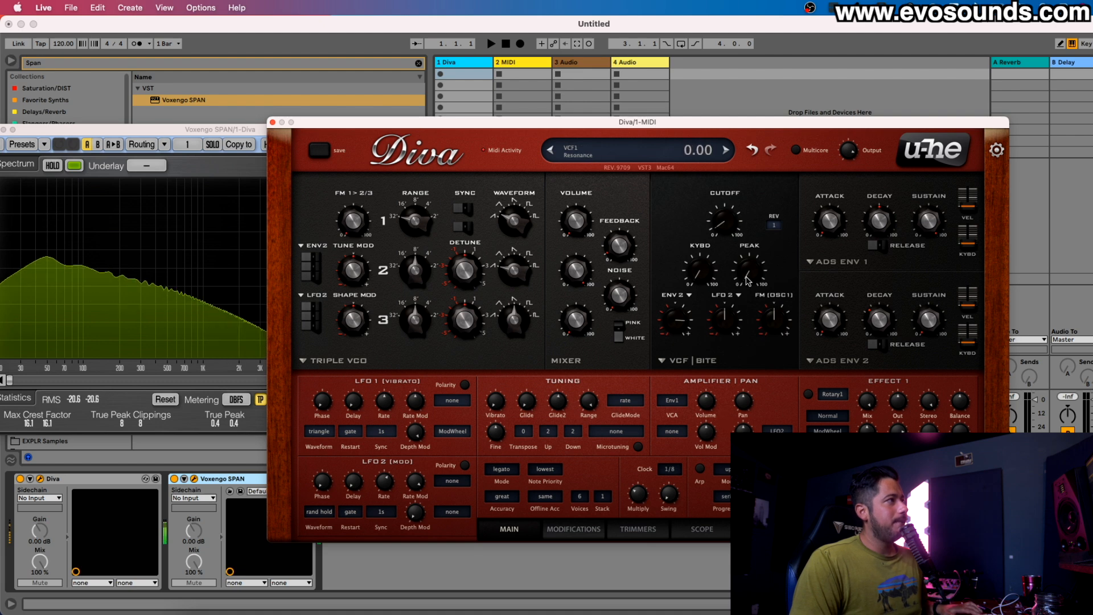
Alternate the filter model between Ladder and BITE while playing to compare their sound, ending on Ladder.
left_click(701, 360)
left_click(716, 336)
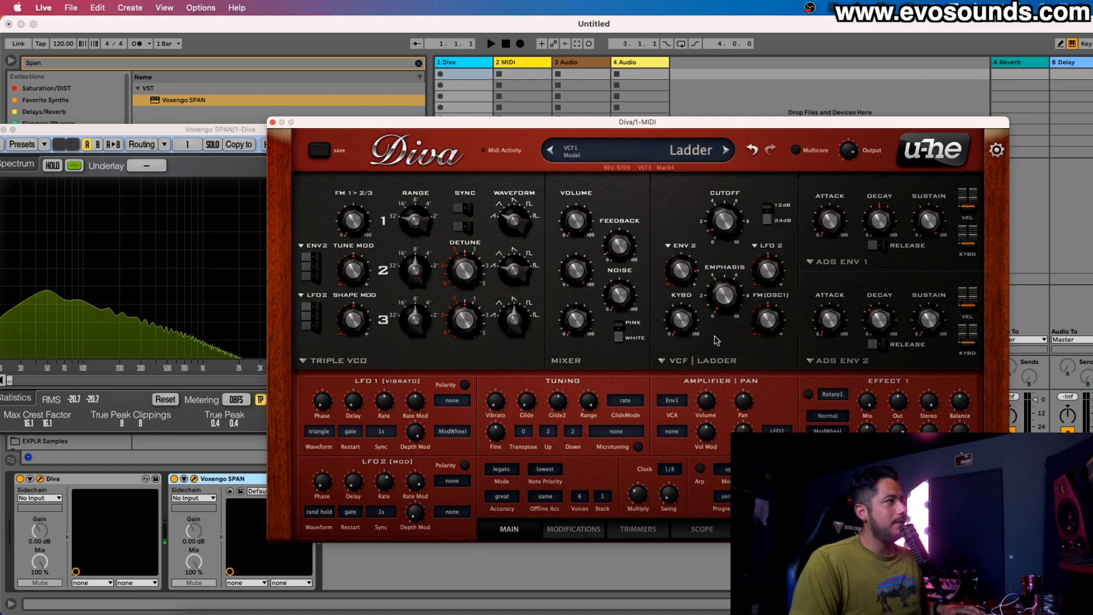
left_click(709, 363)
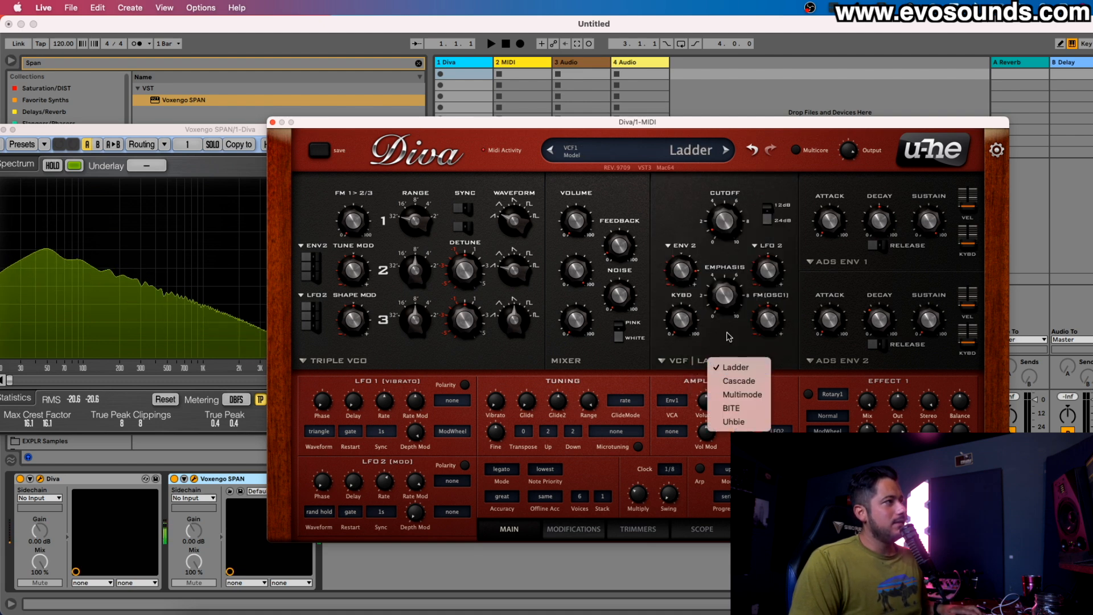
left_click(737, 412)
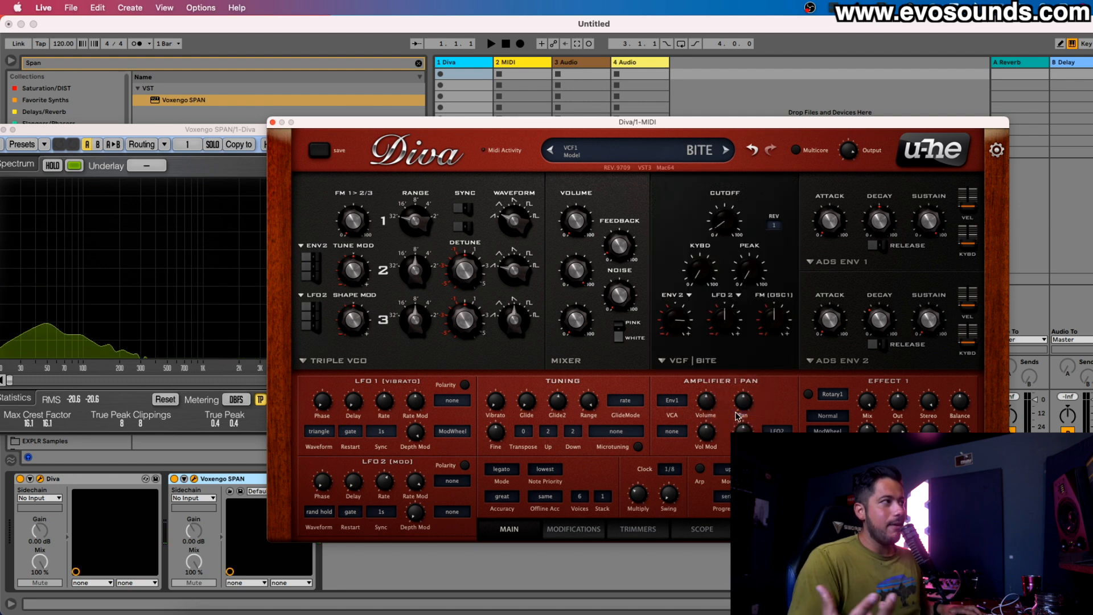
left_click(703, 361)
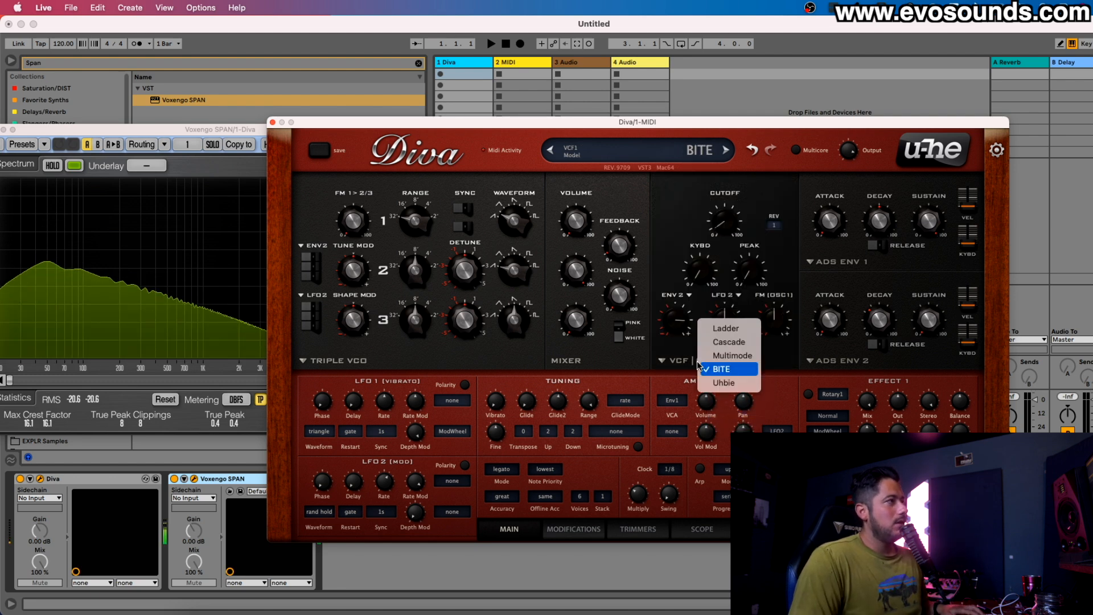
left_click(724, 336)
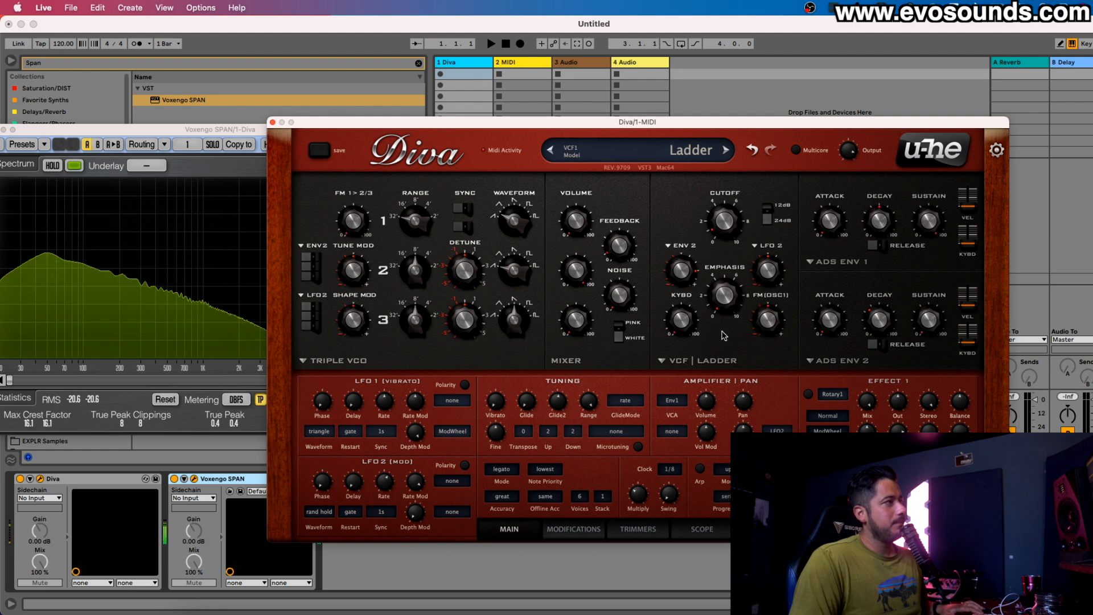
Switch the filter model to BITE, raise its peak to 59.50 and set the cutoff to 50.00.
left_click(710, 361)
left_click(734, 408)
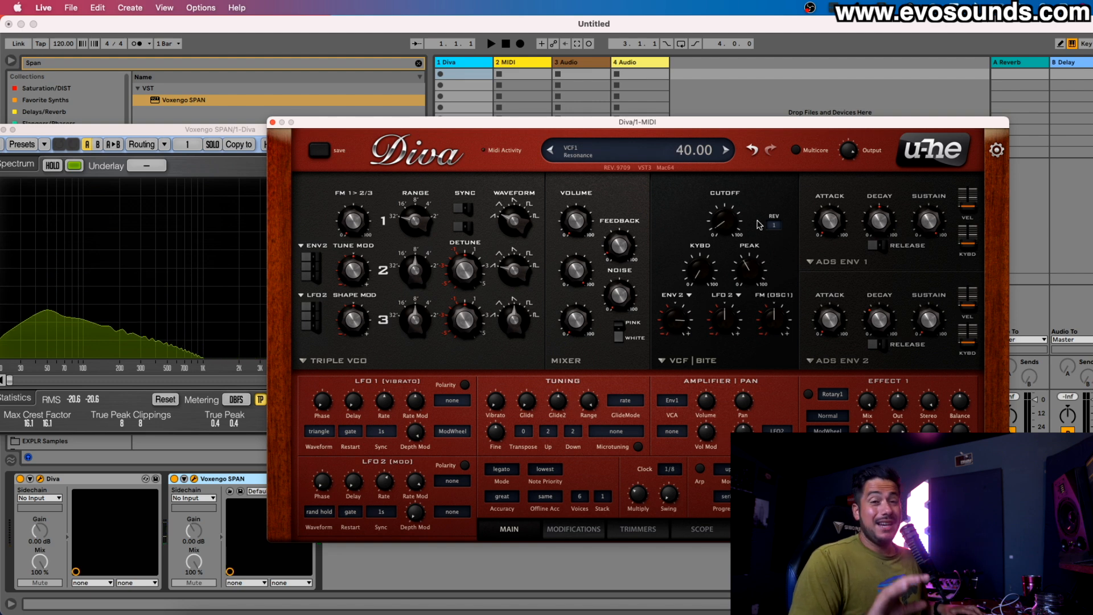
mouse_move(759, 272)
left_mouse_down()
mouse_move(766, 246)
mouse_move(755, 276)
mouse_move(757, 252)
left_mouse_up()
left_click_drag(729, 216, 761, 212)
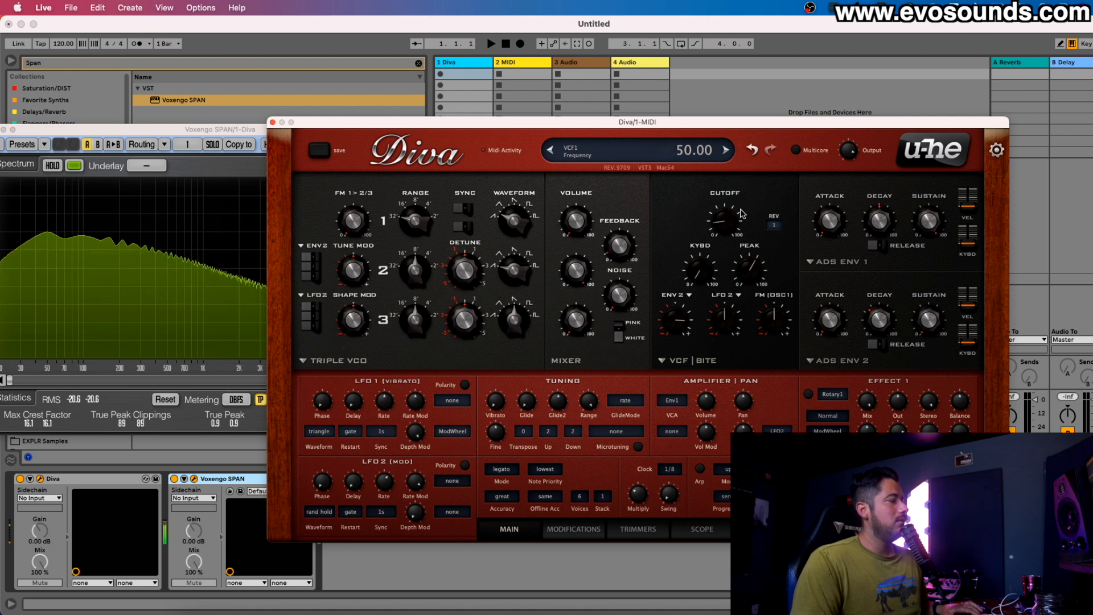
Compare the resonant BITE sound with the Ladder model, finishing on BITE.
left_click(686, 361)
left_click(712, 328)
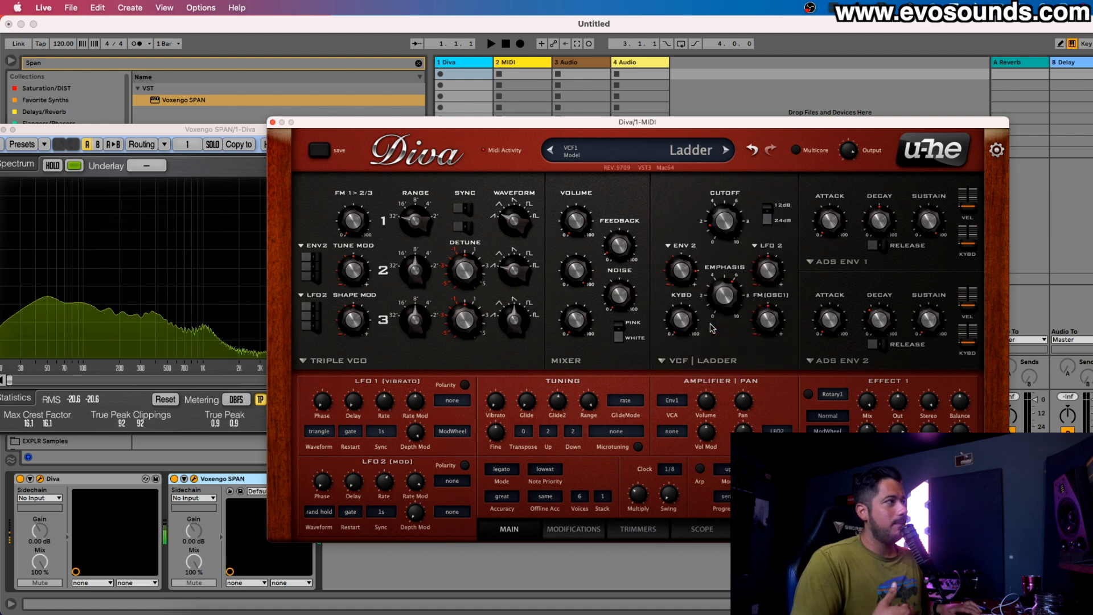
left_click(704, 363)
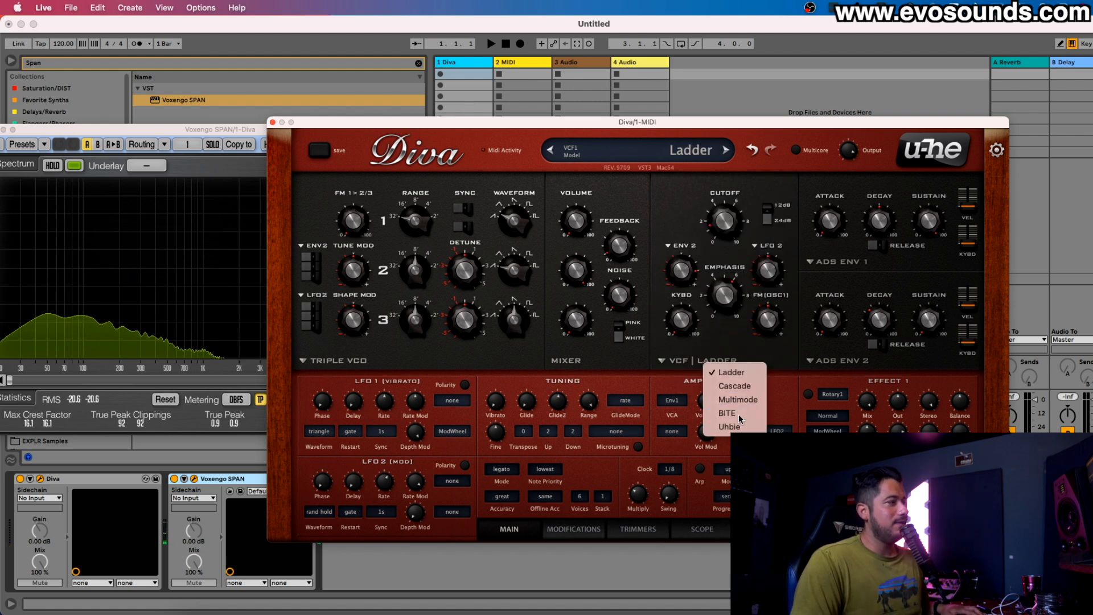
left_click(727, 413)
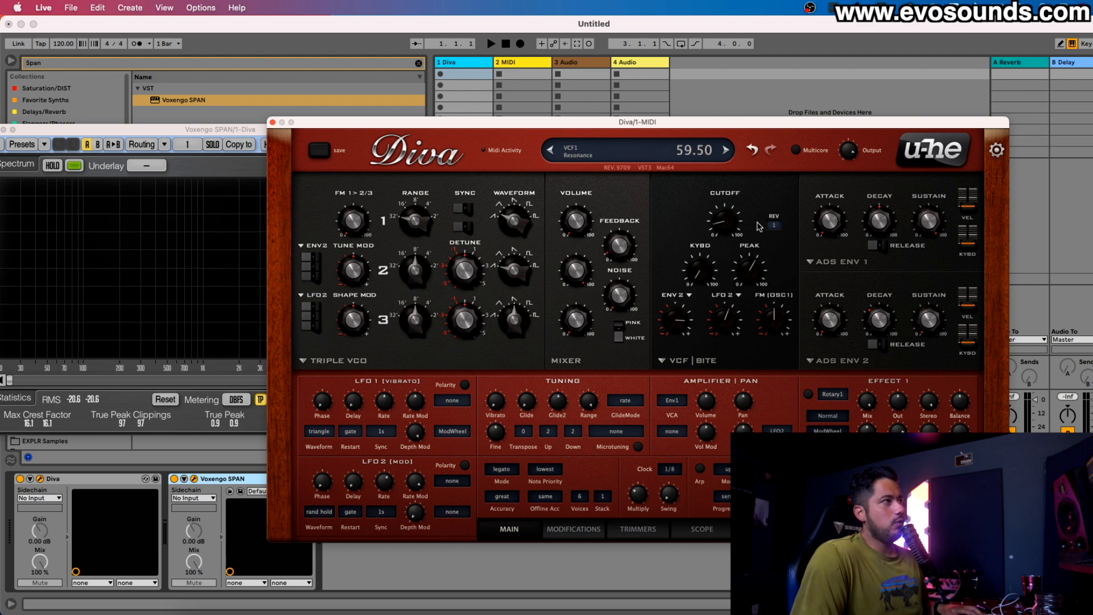
Alternate the BITE filter between revisions 2 and 1 while playing, lowering the output to 152.00 and ending on revision 1.
left_click(786, 243)
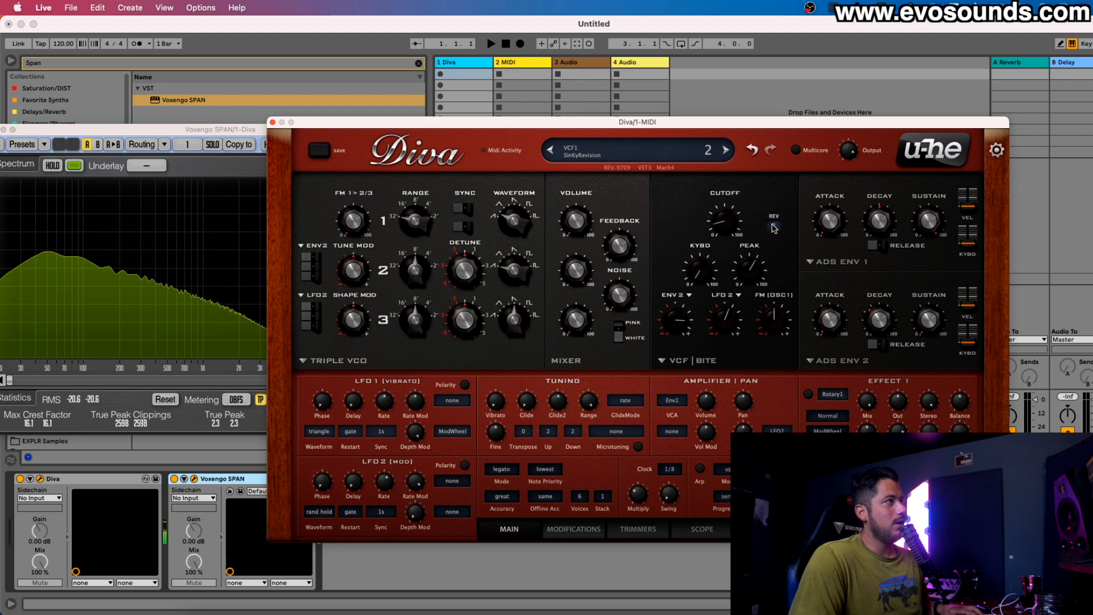
left_click(775, 225)
left_click(795, 222)
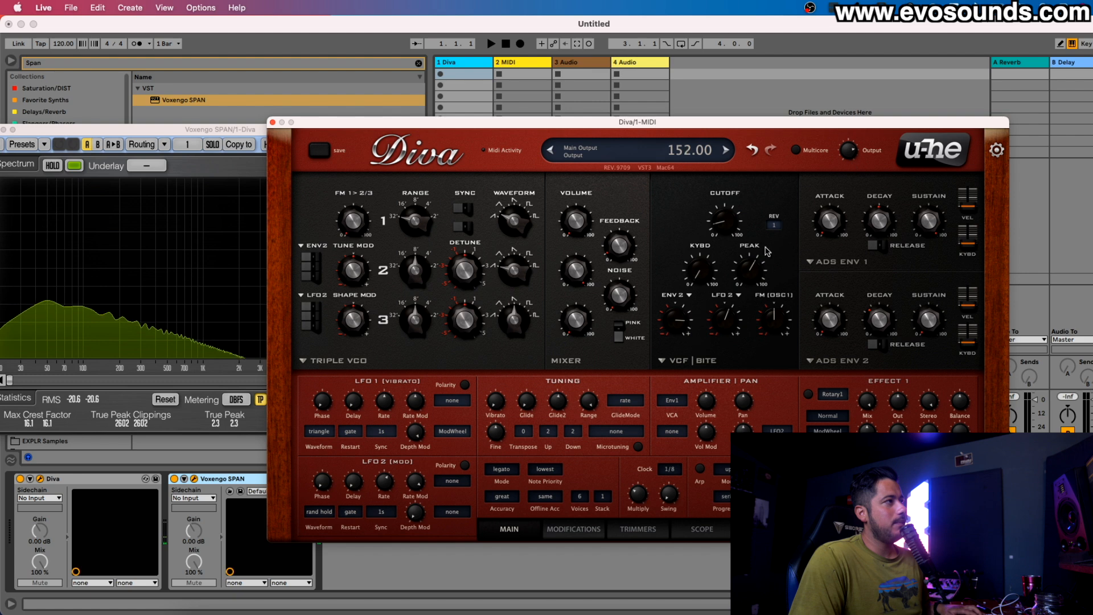
left_click(774, 225)
left_click(785, 240)
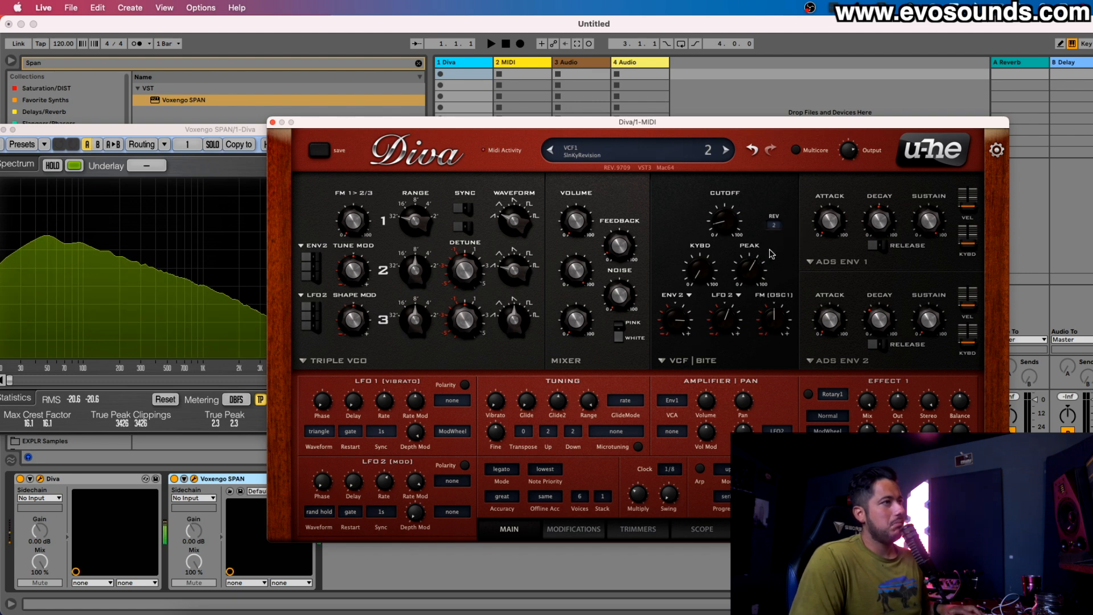
left_click(781, 227)
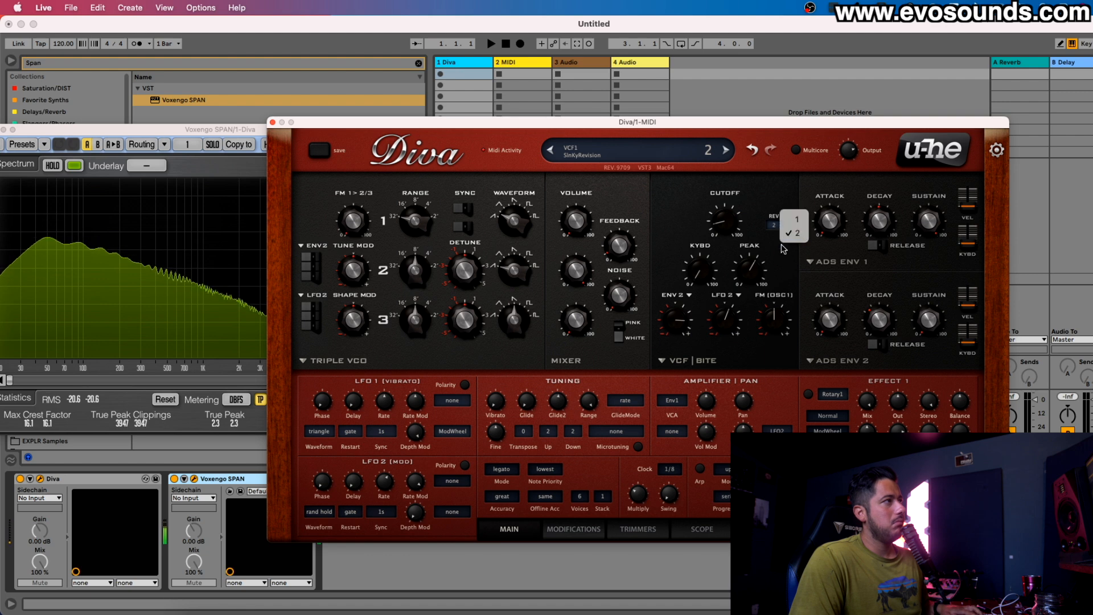
left_click(793, 220)
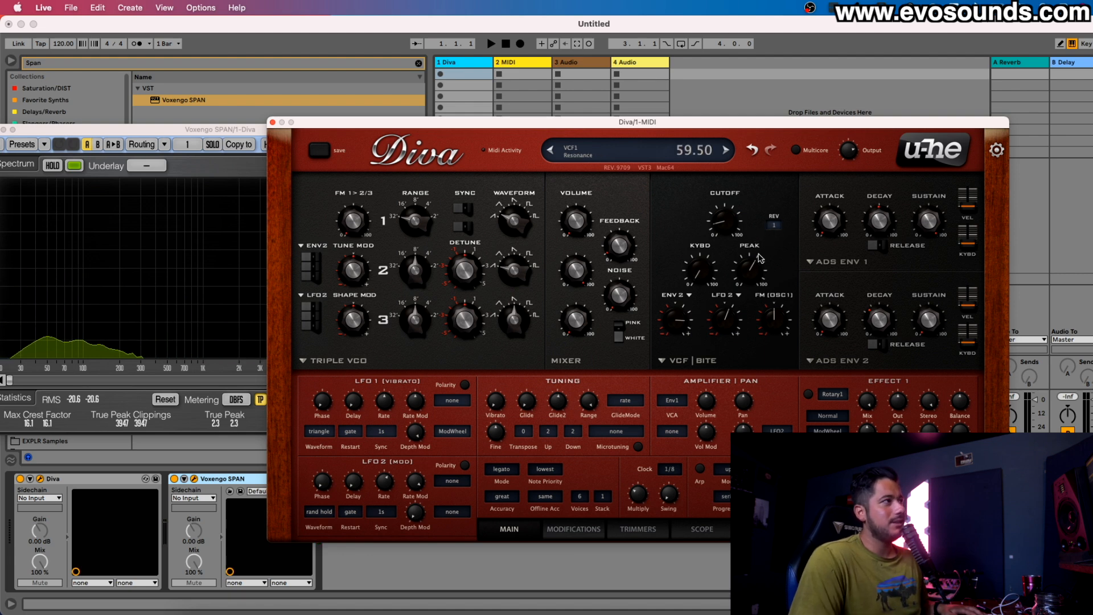
Adjust the BITE filter's peak and reset its Env 2 and LFO 2 modulation depths to 0.00.
left_click_drag(757, 258, 771, 248)
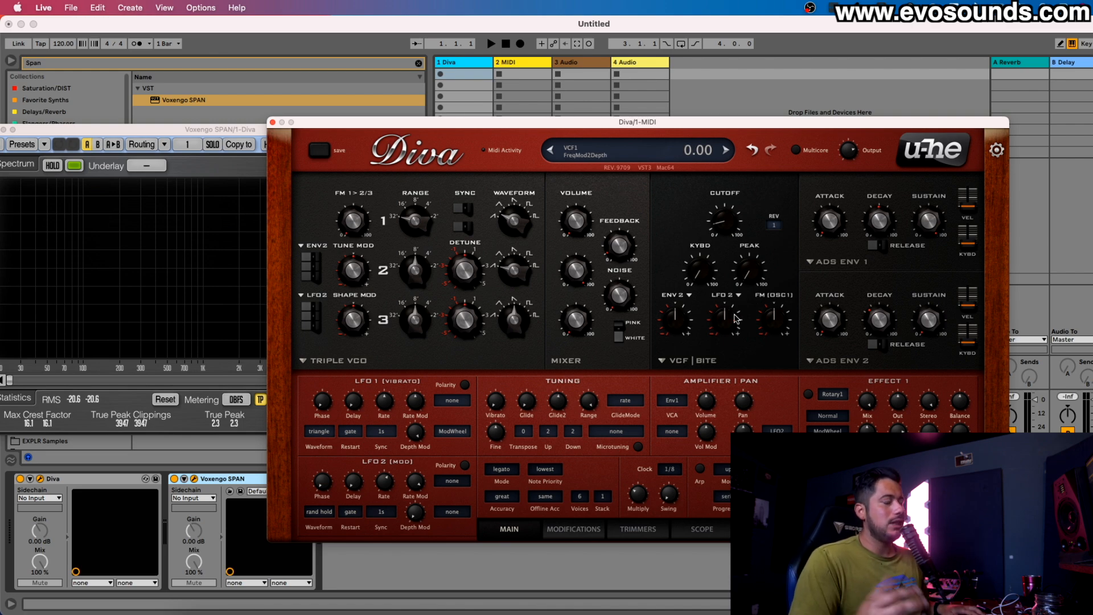
left_click(701, 359)
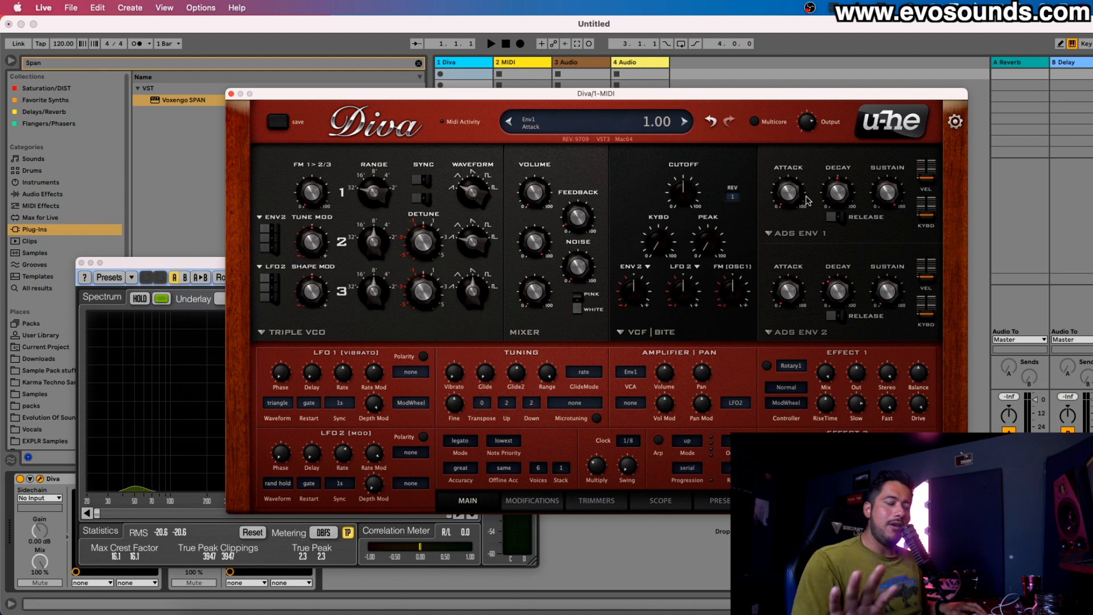
Switch the filter model to Uhbie and sweep its cutoff down, up and down again while playing notes.
left_click(636, 334)
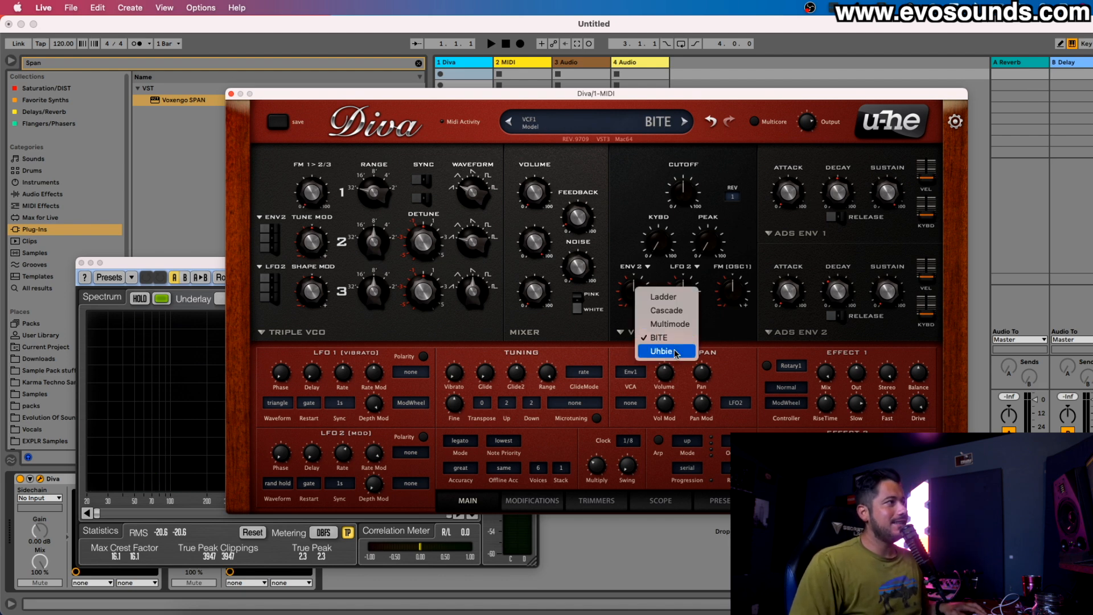
left_click(677, 352)
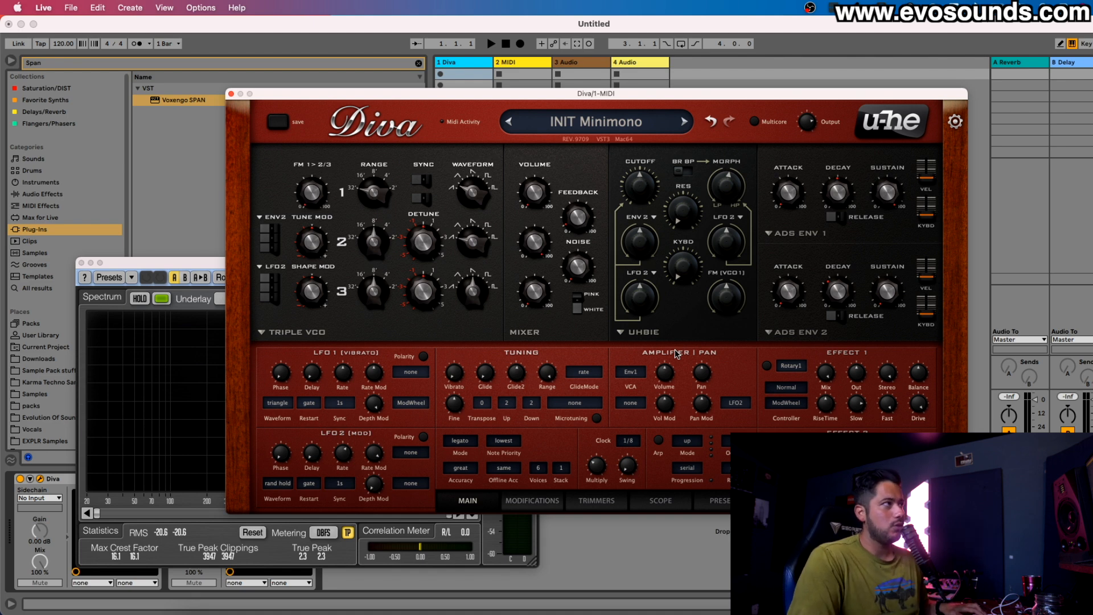
mouse_move(725, 244)
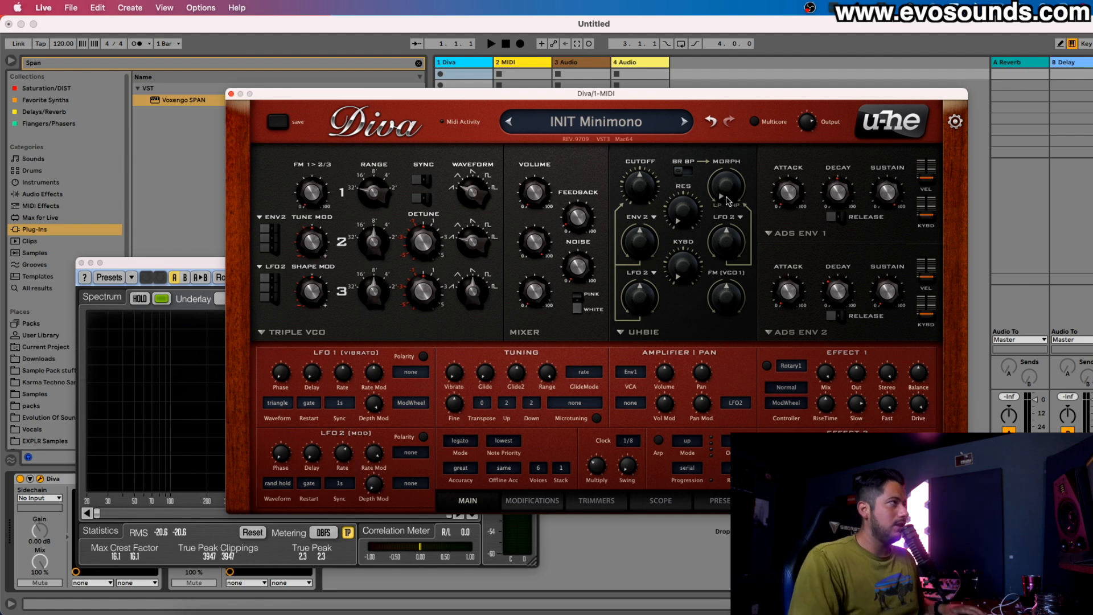
mouse_move(644, 192)
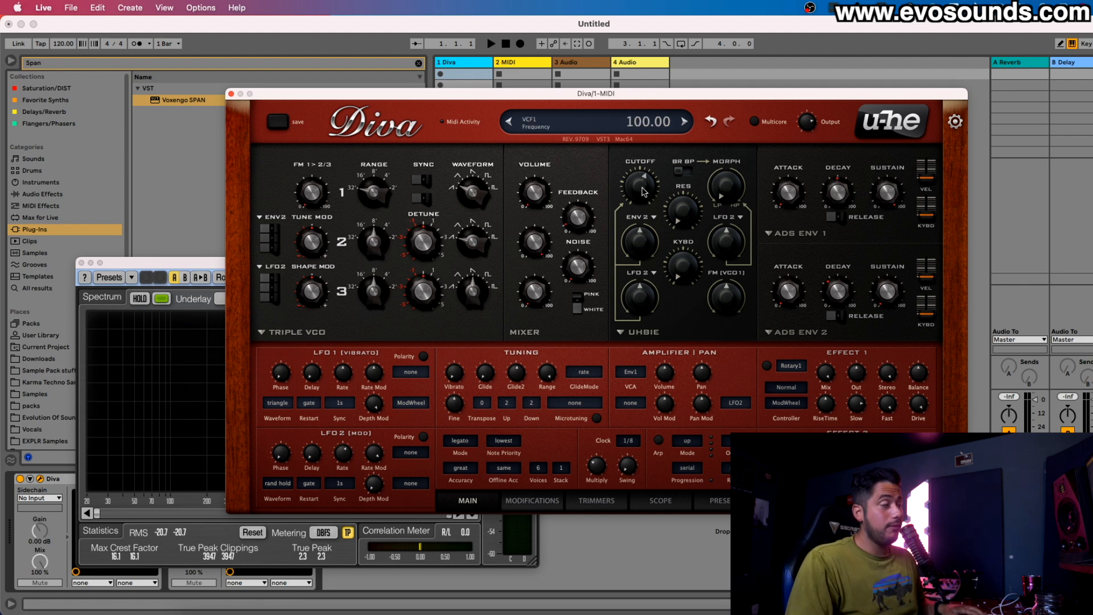
left_click_drag(642, 194, 599, 261)
mouse_move(724, 192)
left_click_drag(652, 155, 675, 121)
left_click_drag(651, 197, 611, 288)
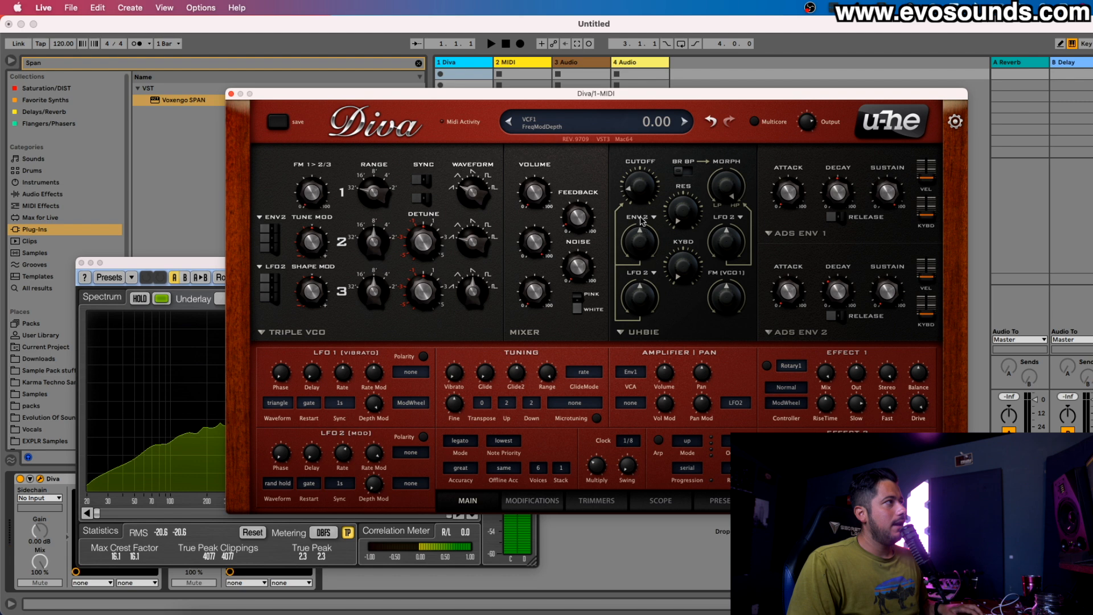
Switch the Uhbie filter from BR to BP and bring the Voxengo SPAN analyzer to the front.
left_click(683, 174)
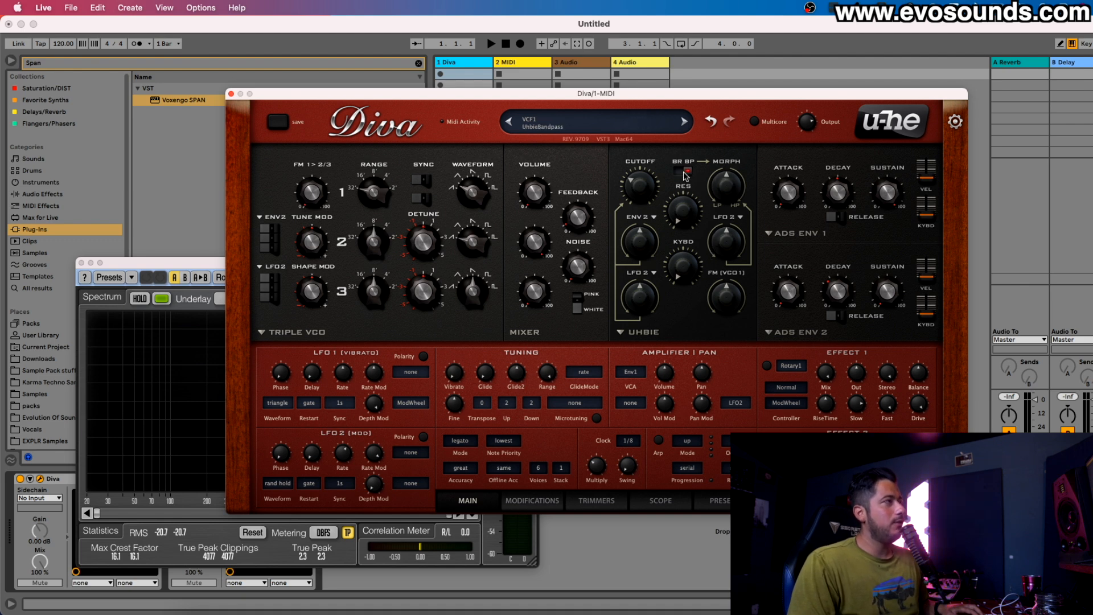
left_click(191, 268)
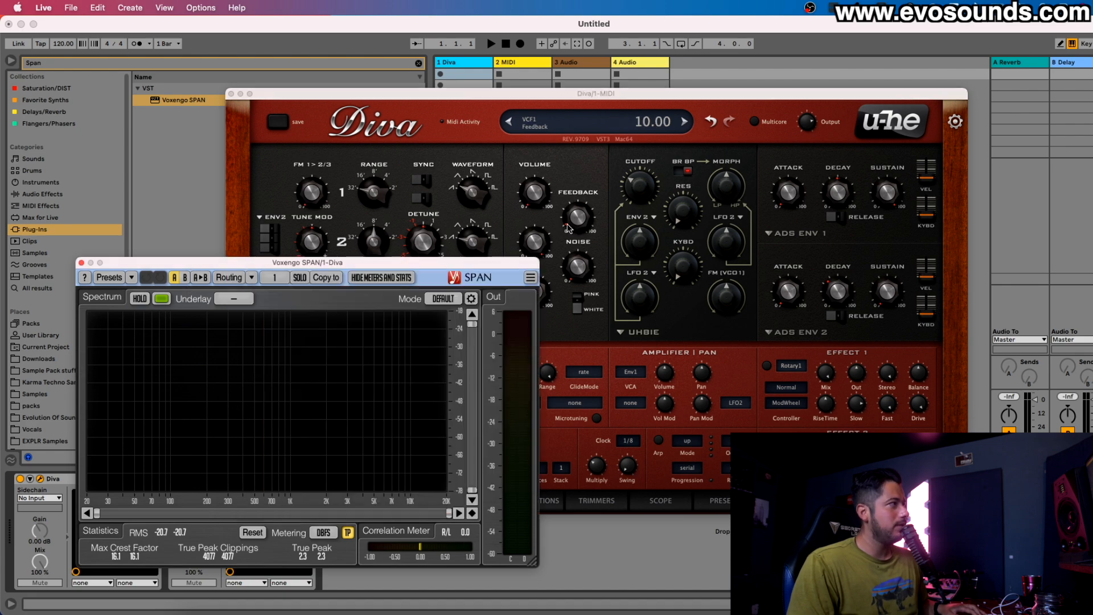
Switch the Uhbie filter back to BR and bring the Voxengo SPAN analyzer to the front.
left_click(652, 169)
left_click(198, 388)
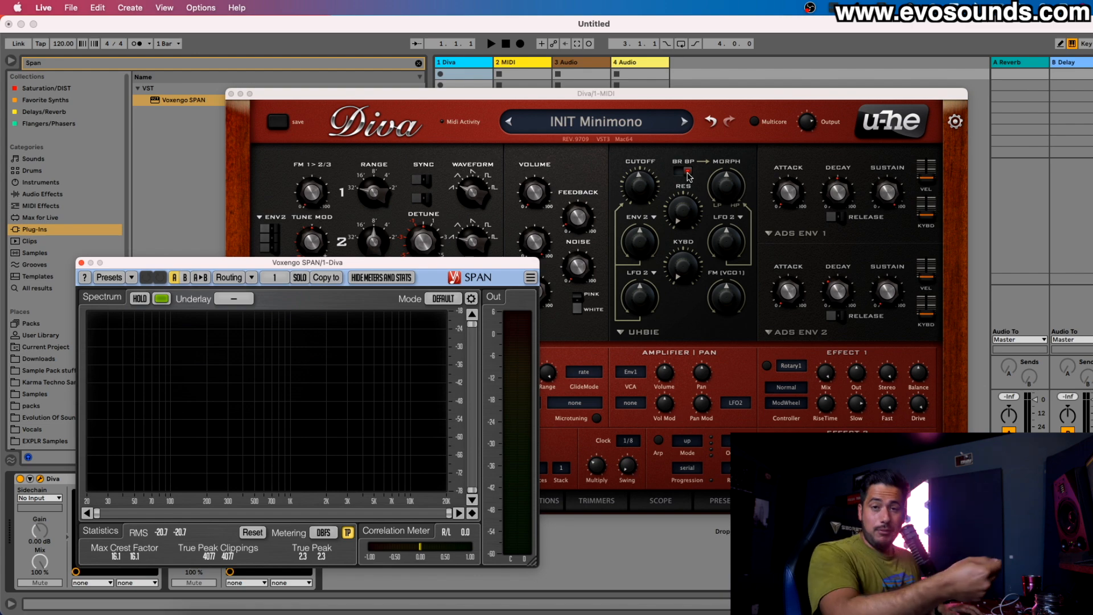
left_click(687, 173)
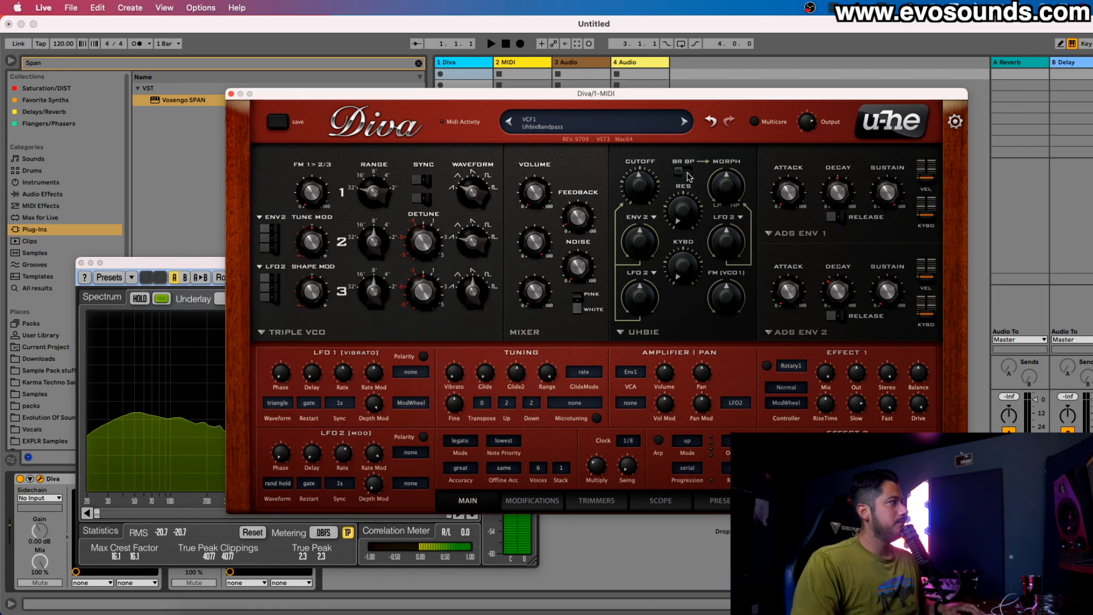
left_click(212, 262)
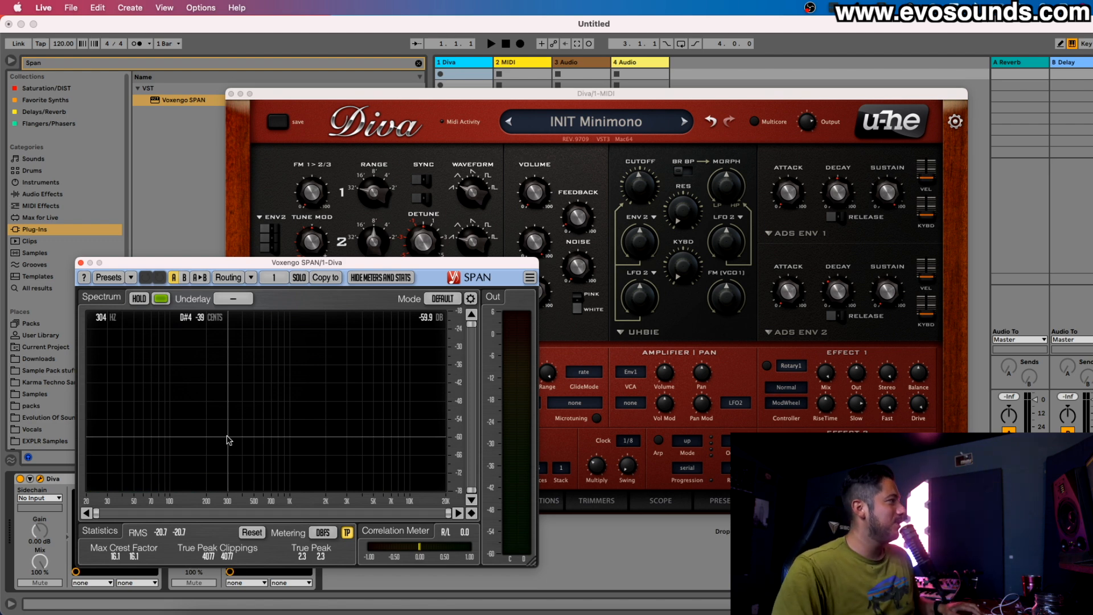
Sweep the Uhbie cutoff down and back up to 105.00 while checking SPAN, and set LFO 2's waveform to sine.
mouse_move(642, 185)
left_mouse_down()
mouse_move(664, 183)
mouse_move(651, 198)
left_mouse_up()
left_click(190, 264)
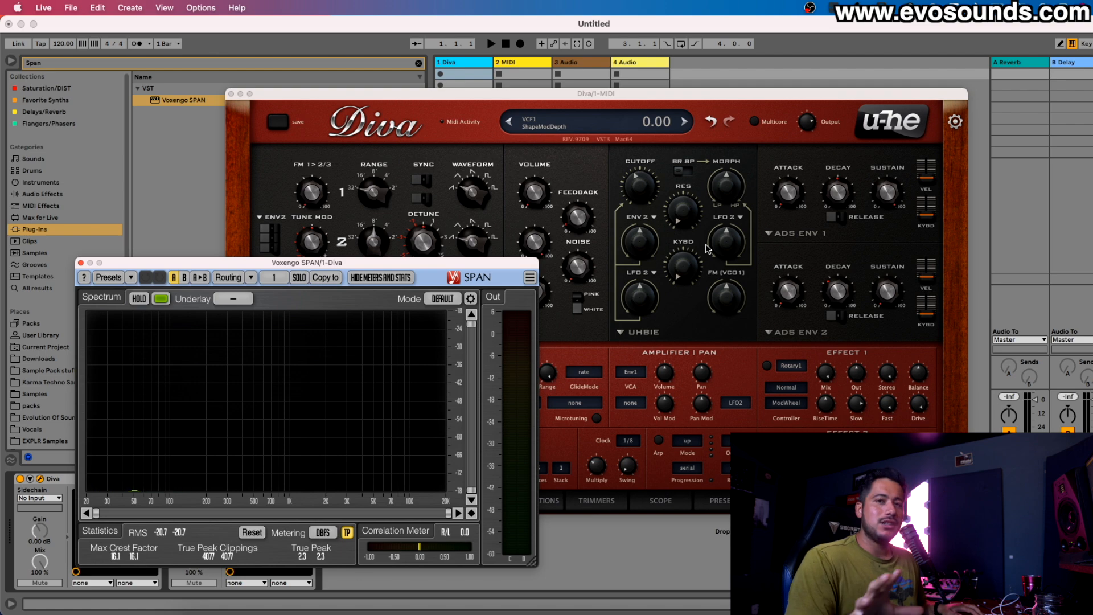
left_click_drag(641, 185, 652, 164)
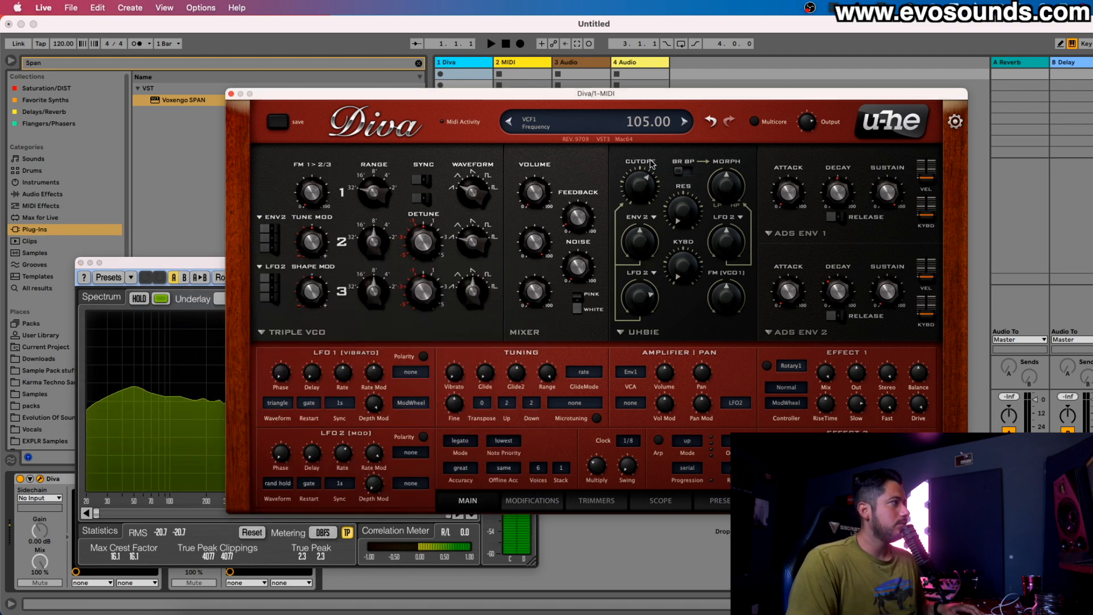
left_click(277, 483)
left_click(313, 416)
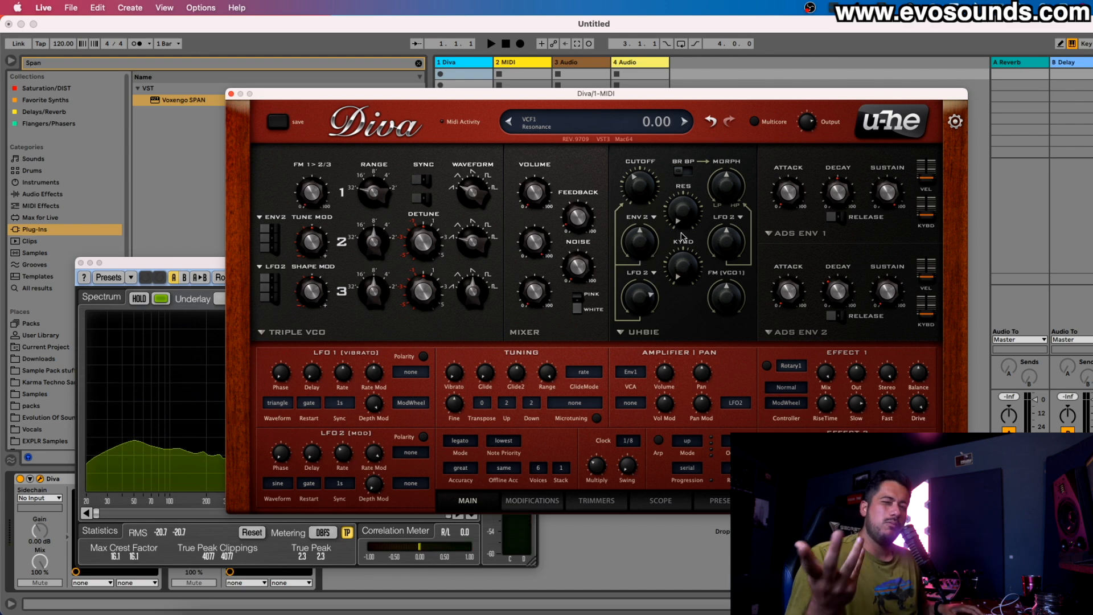
Adjust the Uhbie filter's Morph while playing and compare the spectrum in Voxengo SPAN.
left_click(209, 271)
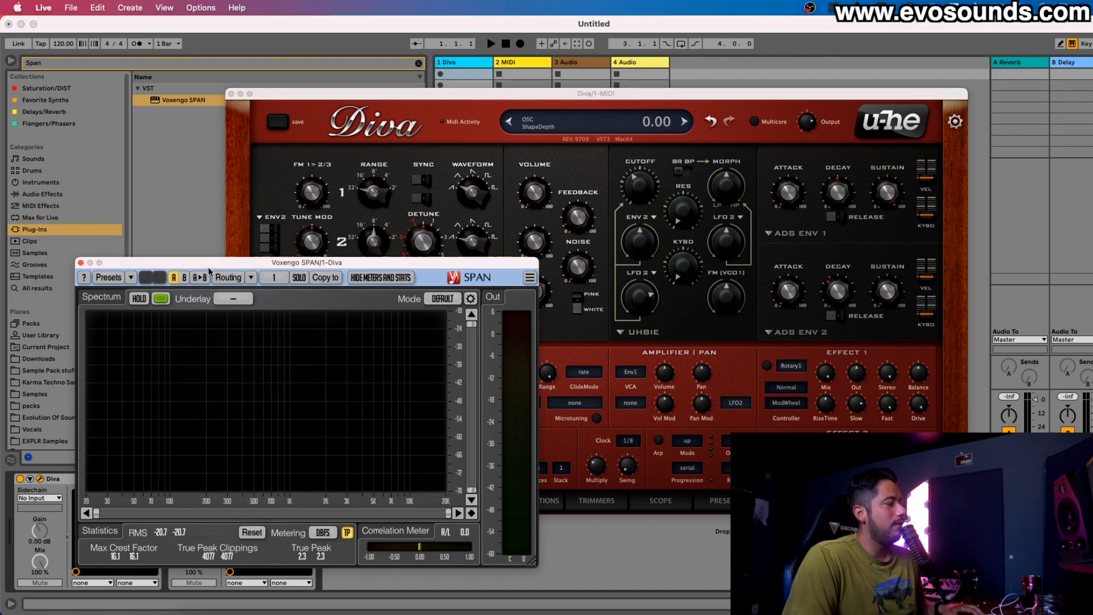
left_click(588, 292)
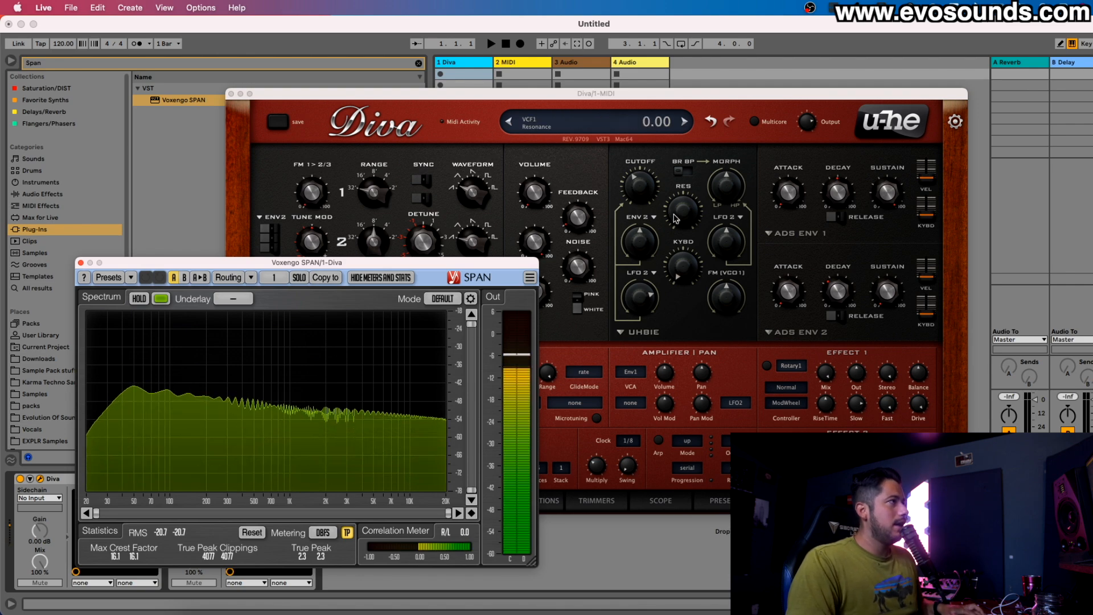
left_click_drag(715, 194, 715, 190)
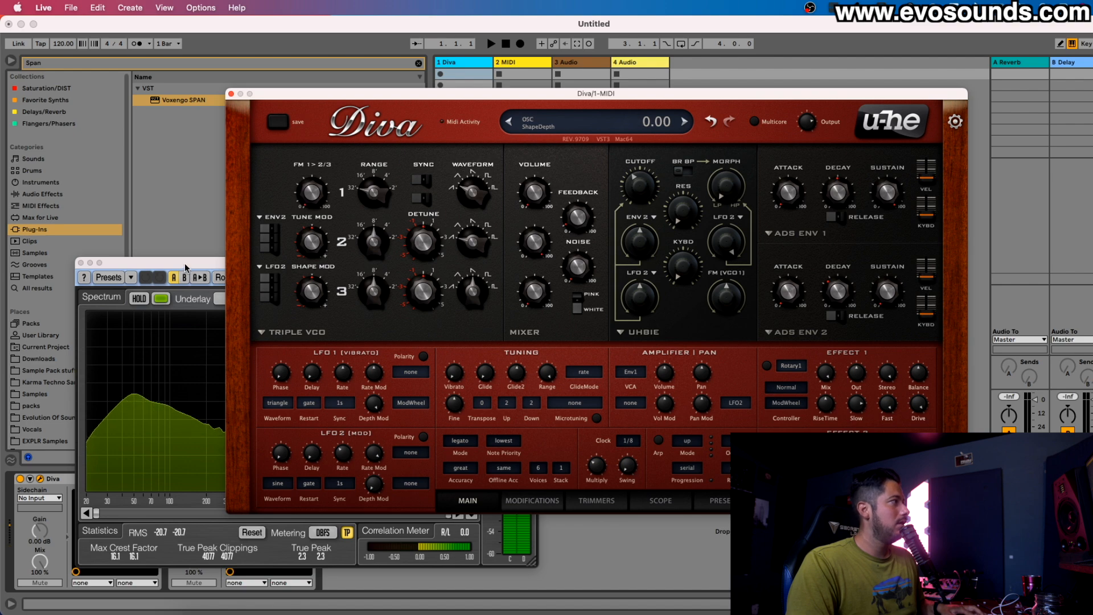
left_click(192, 281)
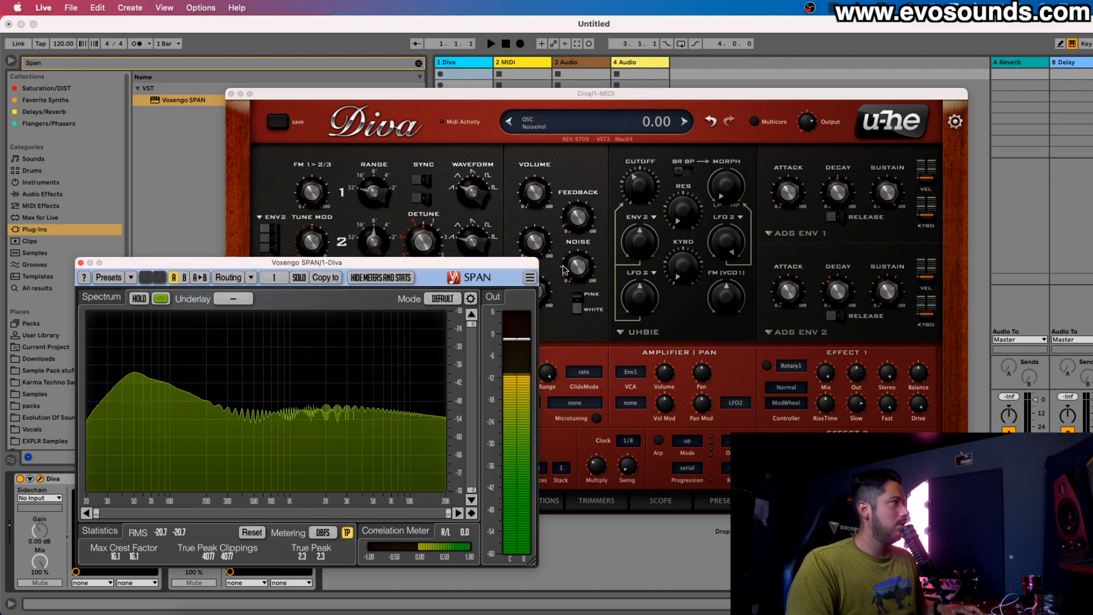
Apply LFO 2 modulation to Morph at a depth of 16.00 and sweep the Morph amount.
left_click(724, 251)
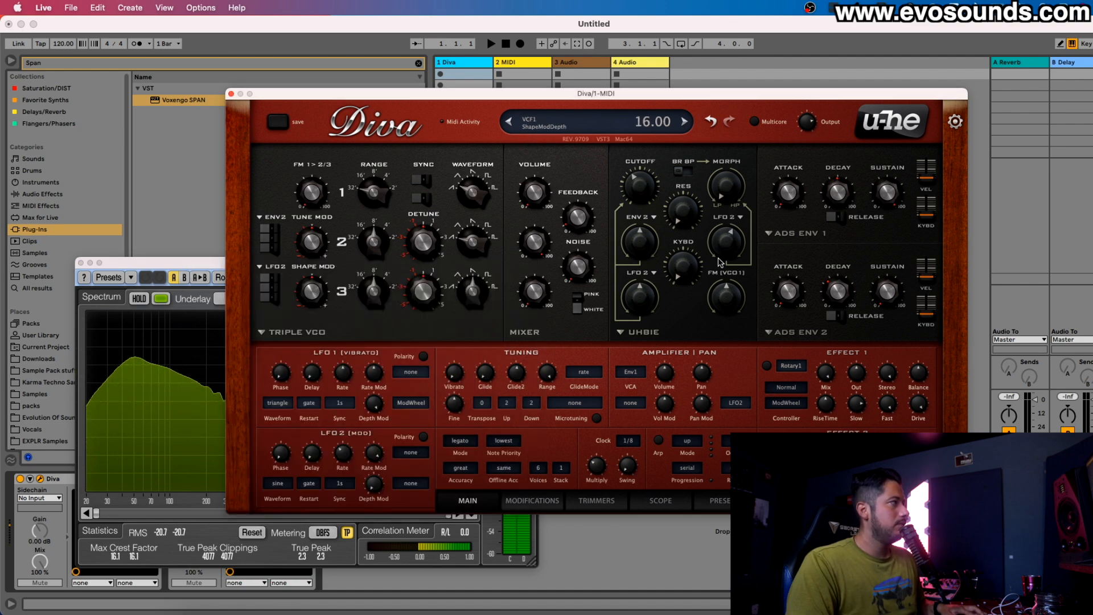
left_click_drag(729, 177, 751, 152)
left_click(731, 218)
left_click(732, 248)
left_click_drag(727, 193, 774, 165)
left_click_drag(804, 107, 804, 159)
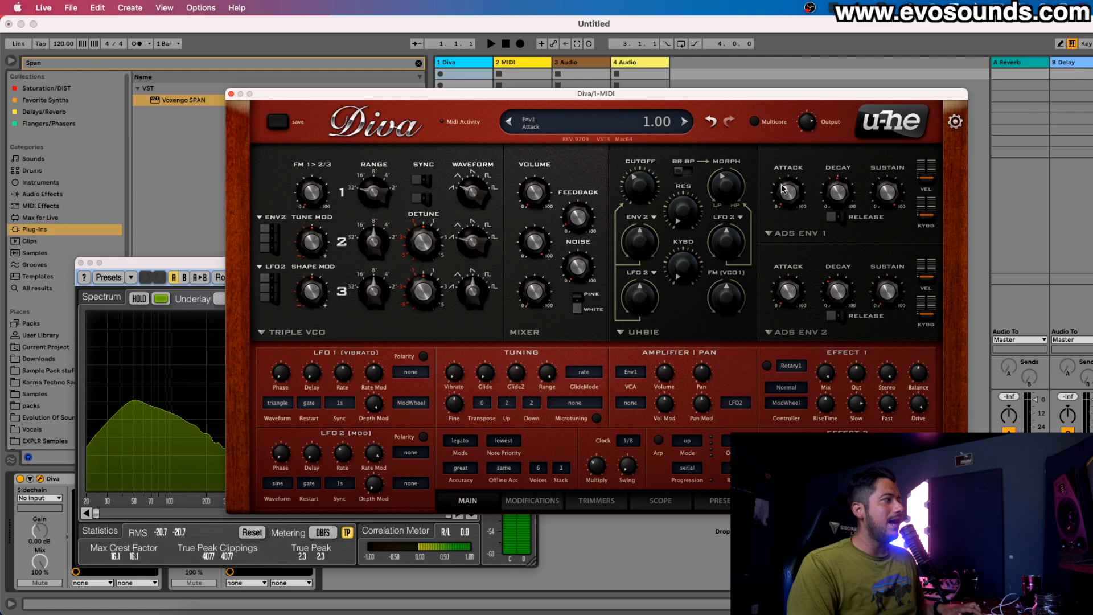
Lower the Uhbie cutoff to 55.50 and try Morph with stronger LFO 2 modulation, resetting the modulation depth at the end.
left_click_drag(642, 184, 640, 208)
left_click_drag(718, 178, 747, 208)
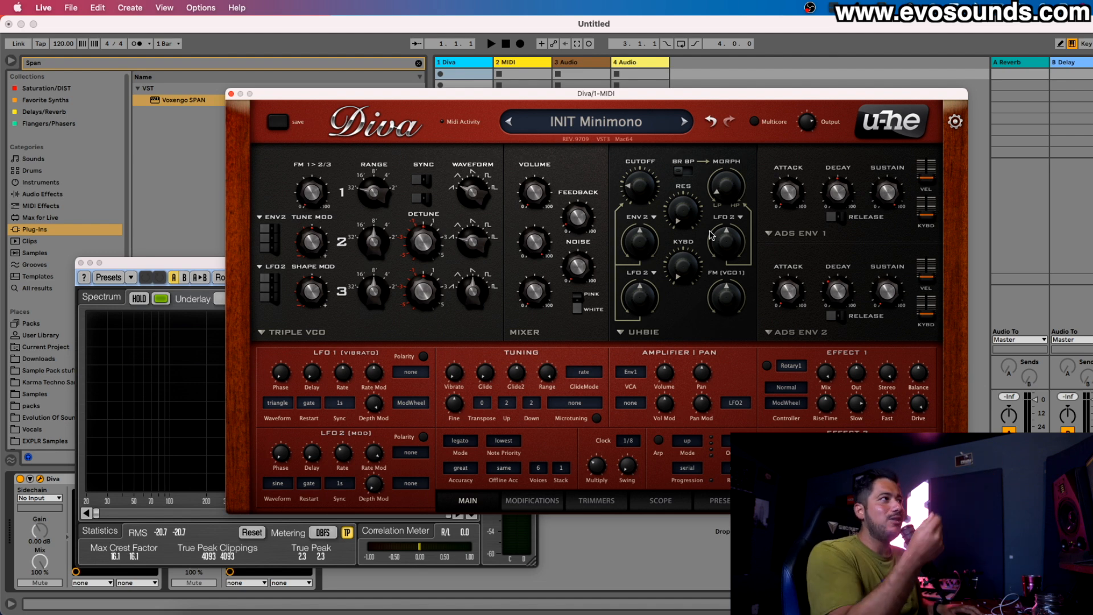
left_click_drag(725, 242, 724, 200)
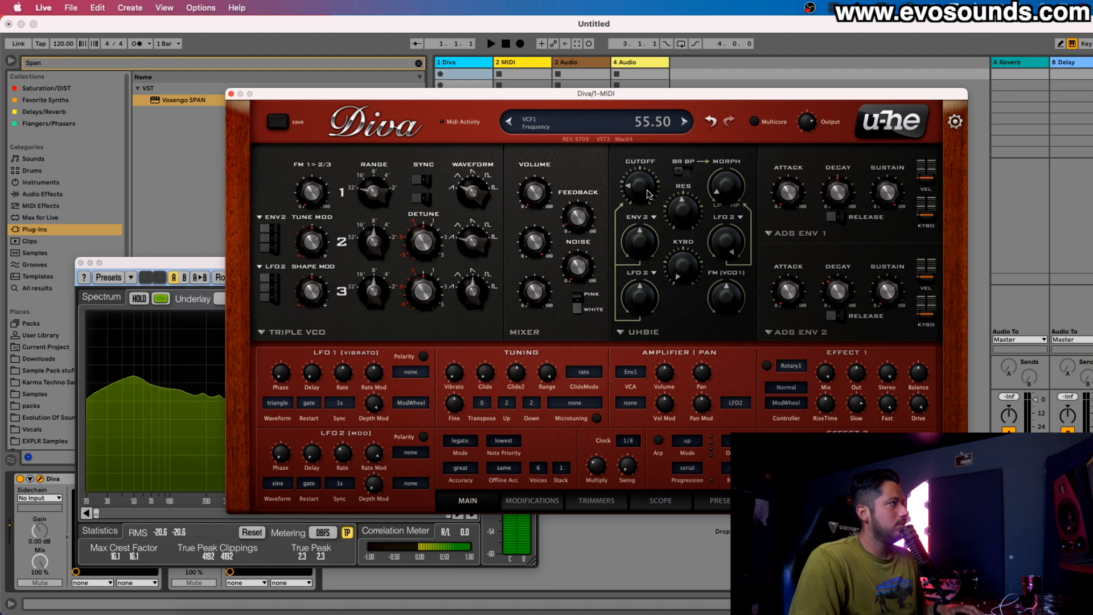
double_click(710, 245)
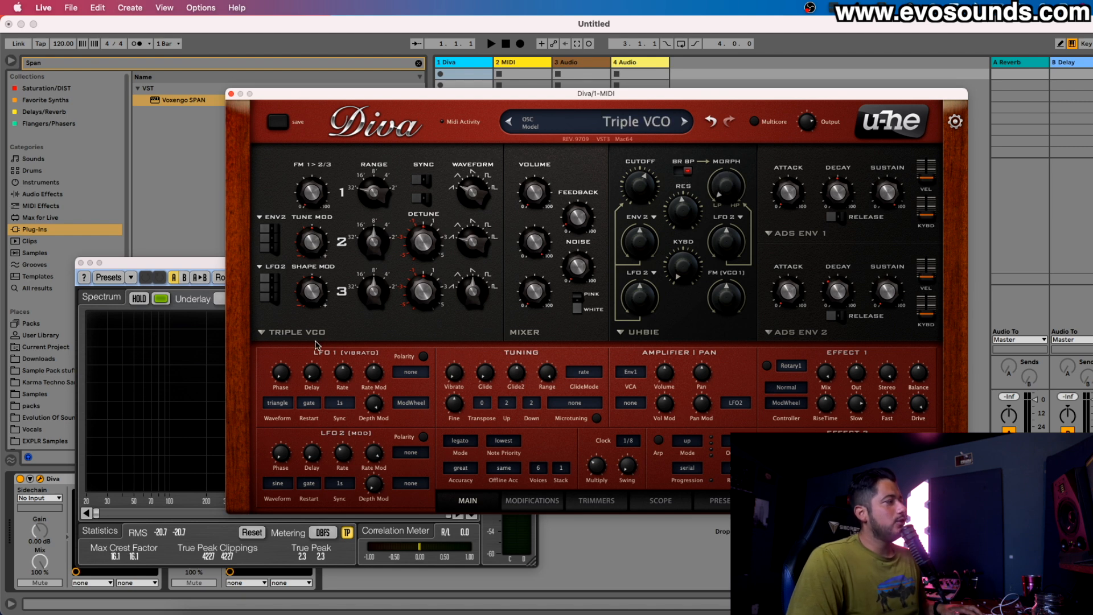
Change the oscillator model to Dual VCO and the filter model to VCF Ladder.
left_click(290, 334)
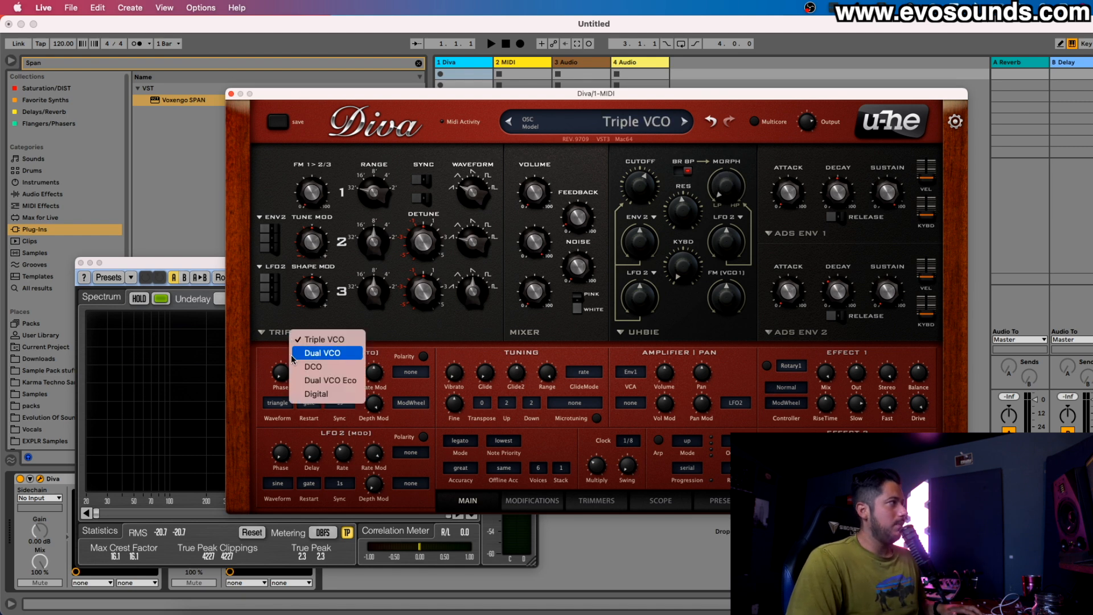
left_click(297, 356)
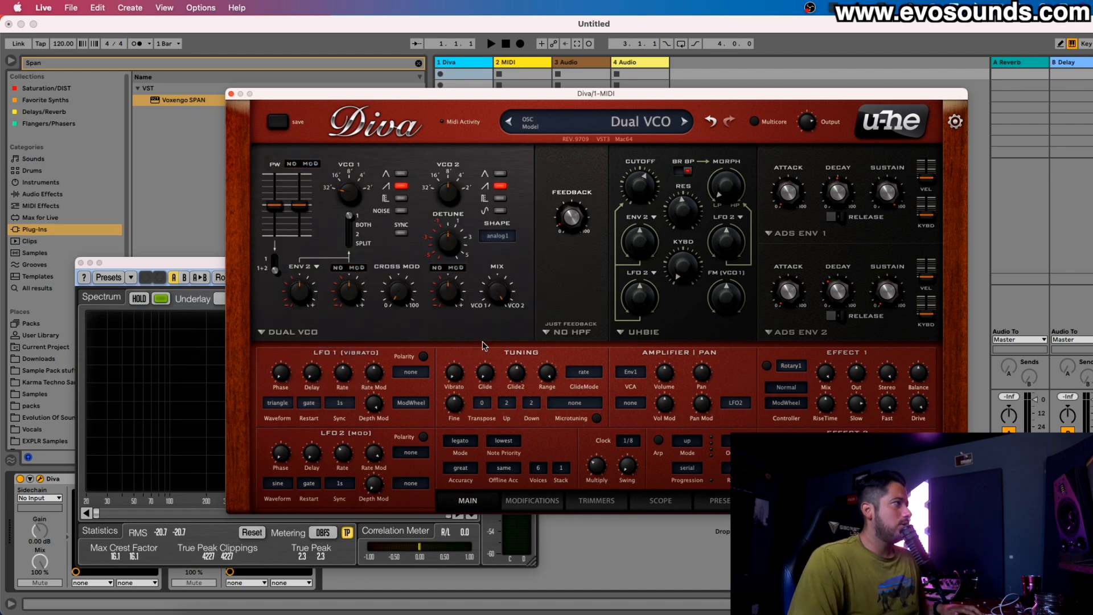
left_click(636, 329)
left_click(661, 277)
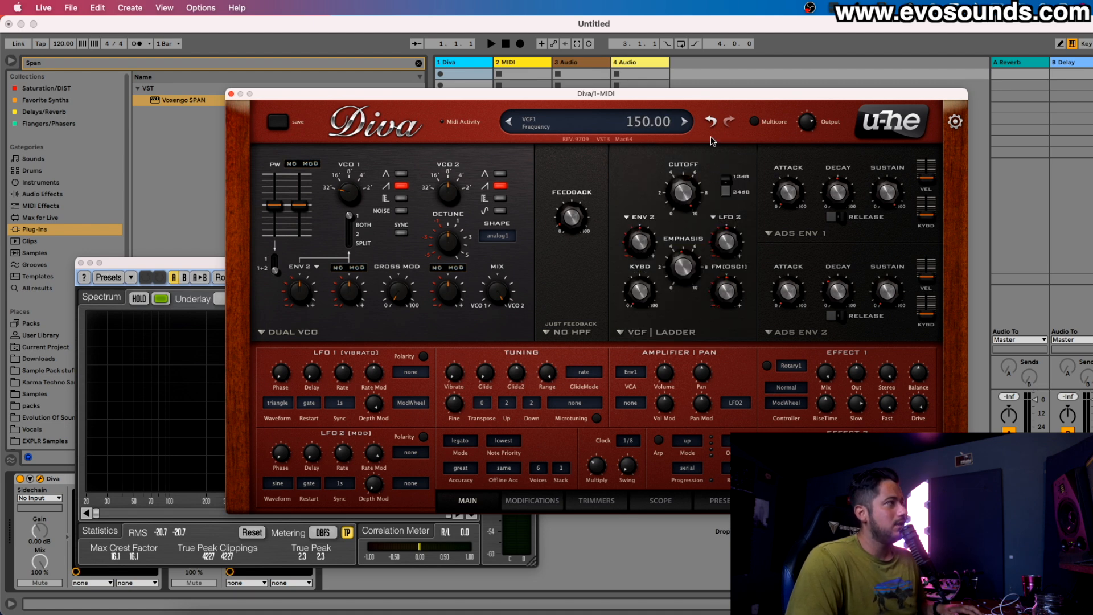
Review the high-pass filter models and switch the section from Feedback to HPF post.
left_click(563, 334)
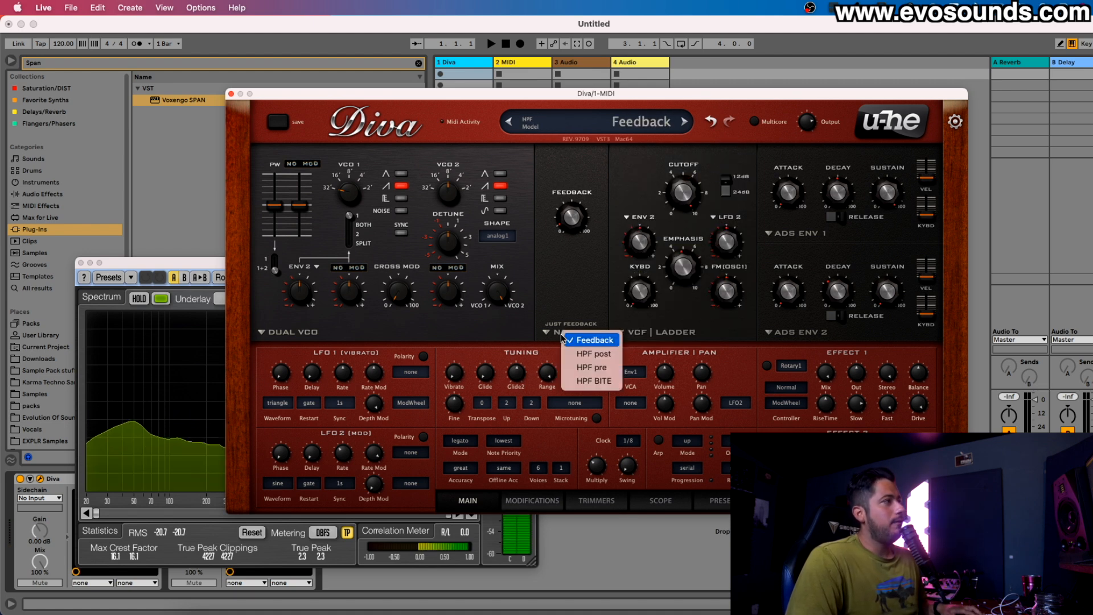
left_click(576, 254)
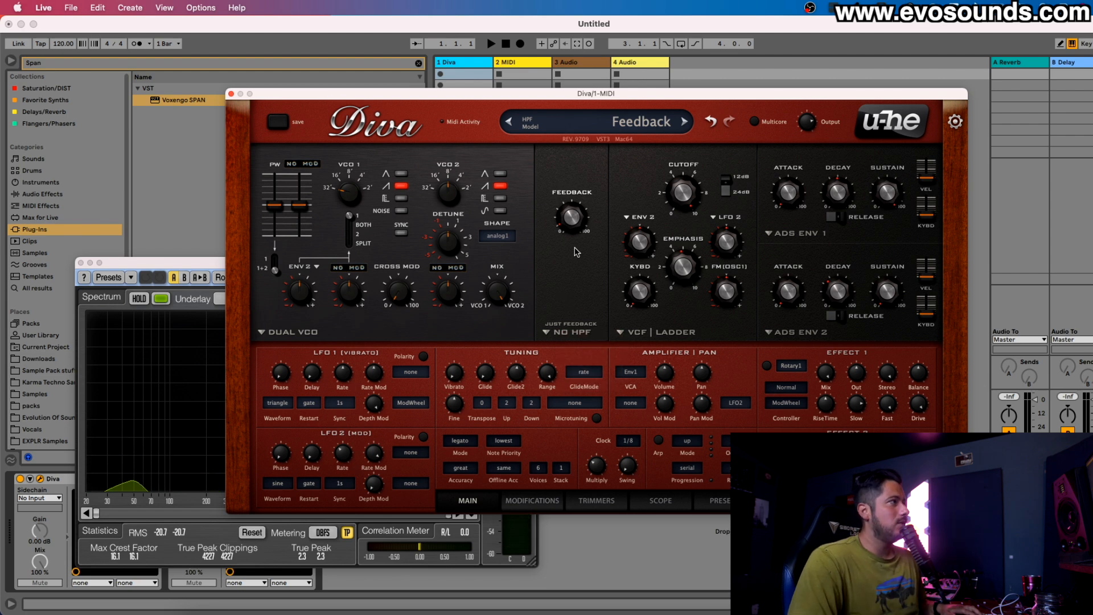
left_click(559, 332)
left_click(574, 352)
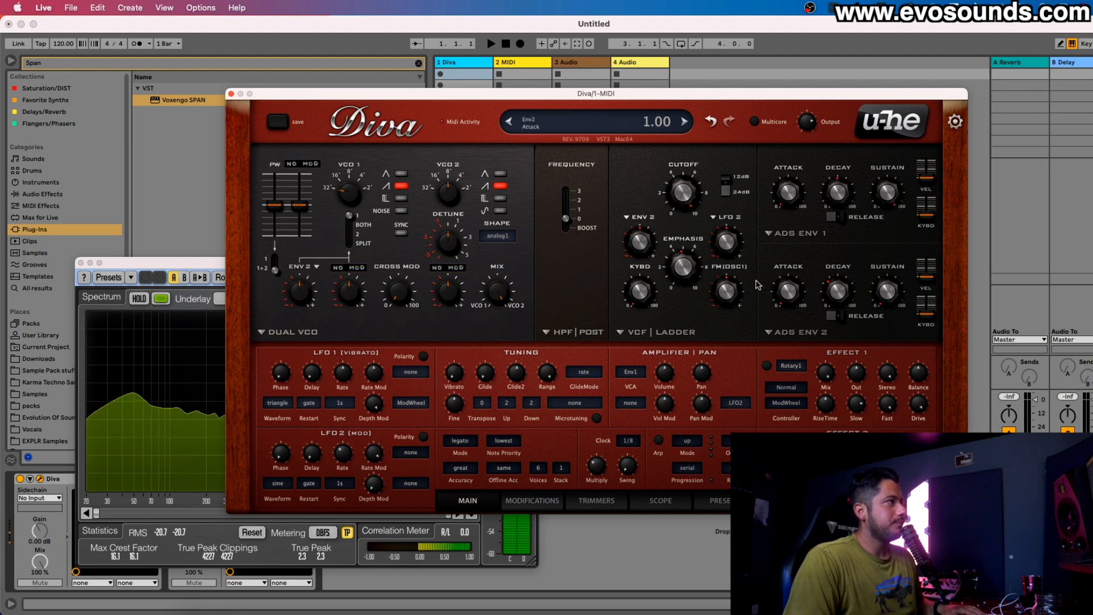
Vary the Ladder cutoff's Env 2 modulation depth around 60.00 and shift the computer keyboard's octave range to C2–D3.
left_click_drag(647, 235, 675, 204)
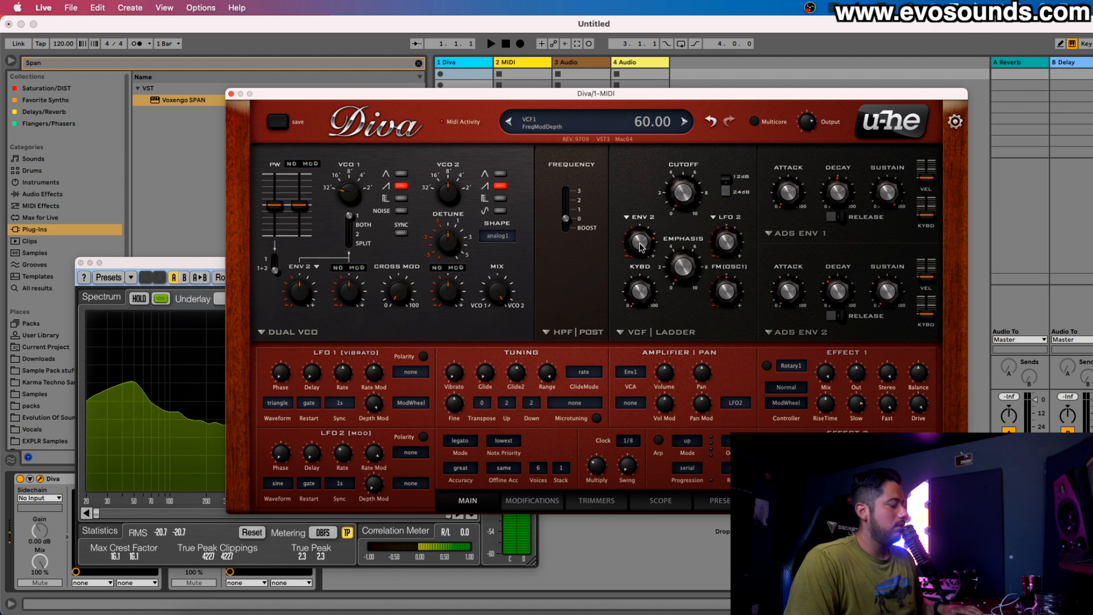
left_click_drag(646, 254, 647, 232)
key("z")
key("x")
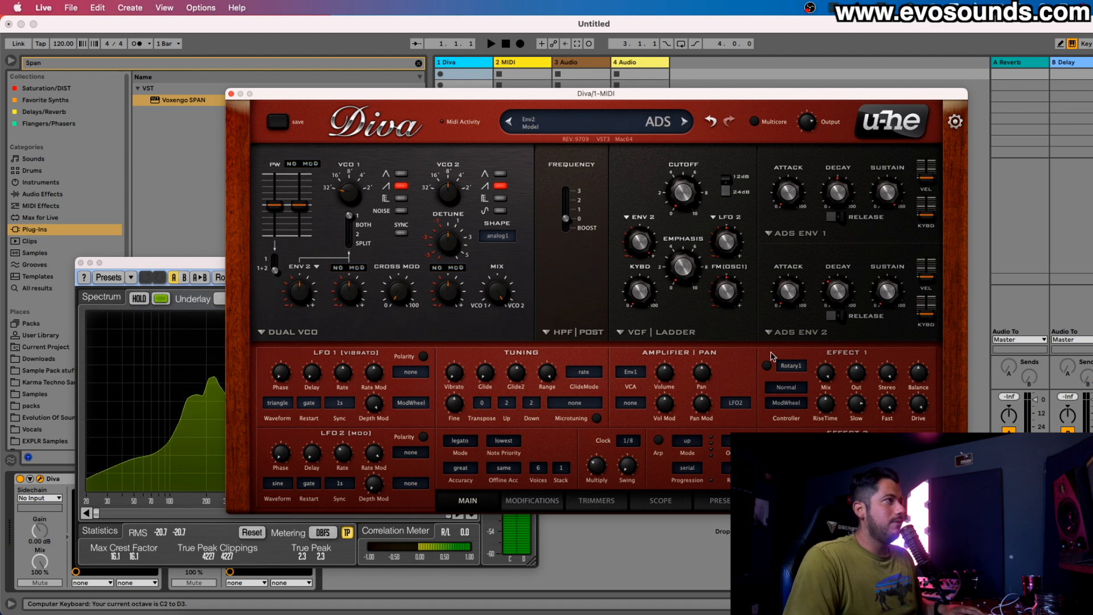
Change Effect 1 to Plate1 and adjust its wet level.
left_click(791, 366)
left_click(830, 348)
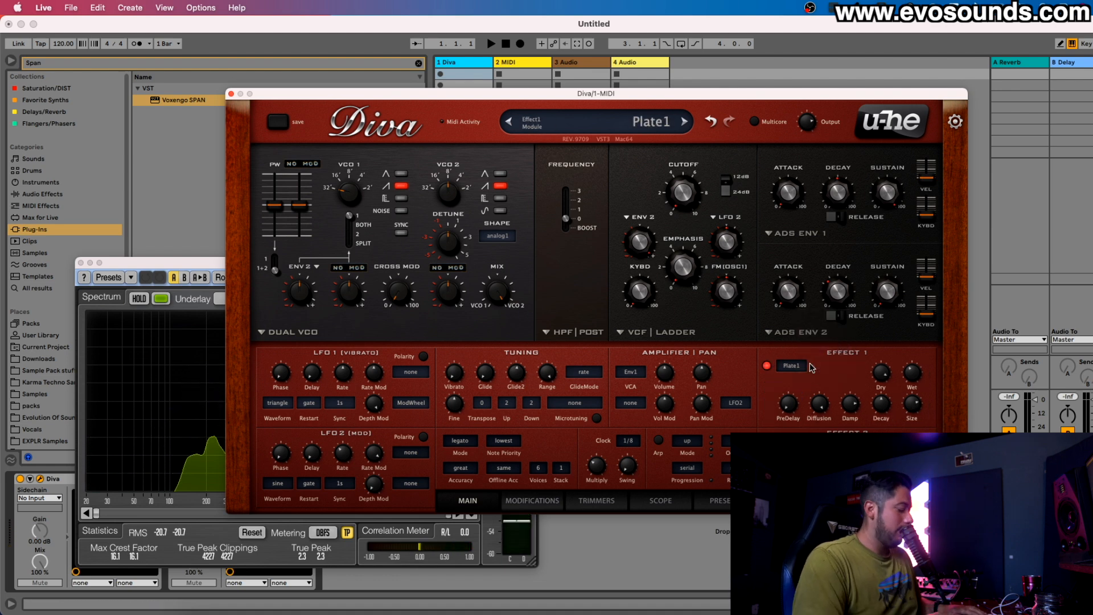
left_click_drag(911, 374, 908, 382)
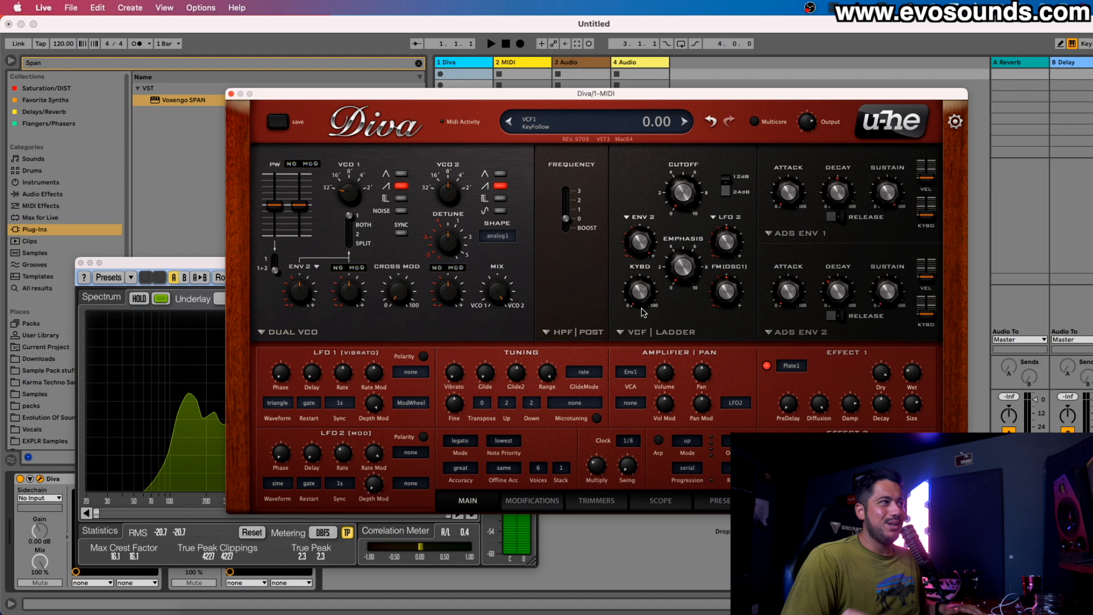
Rearrange the Diva and SPAN windows so the high-pass controls and the whole spectrum display are visible together.
left_click_drag(200, 266, 482, 275)
left_click_drag(593, 93, 600, 21)
left_click(795, 369)
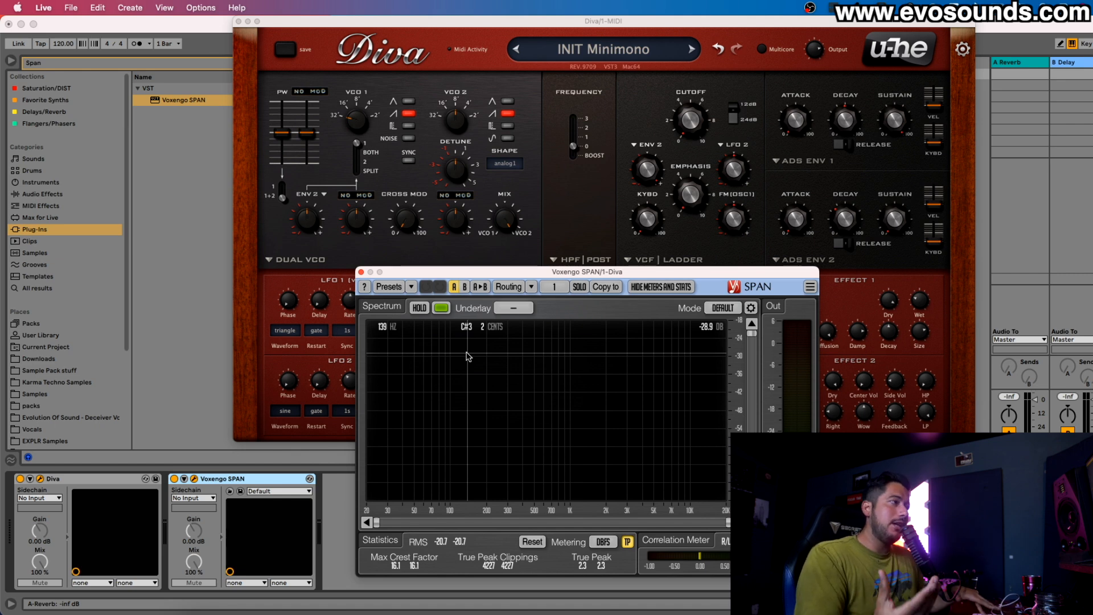
left_click_drag(589, 272, 397, 276)
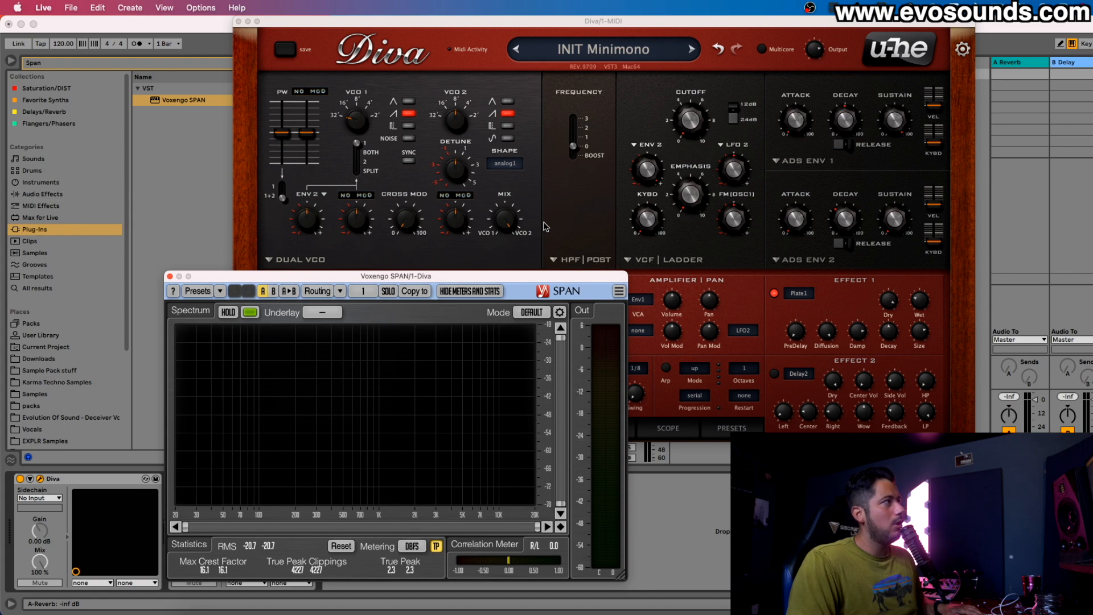
Move the post high-pass frequency through Boost, 1, 2 and 3, checking each position's spectrum in SPAN.
left_click_drag(573, 146, 573, 139)
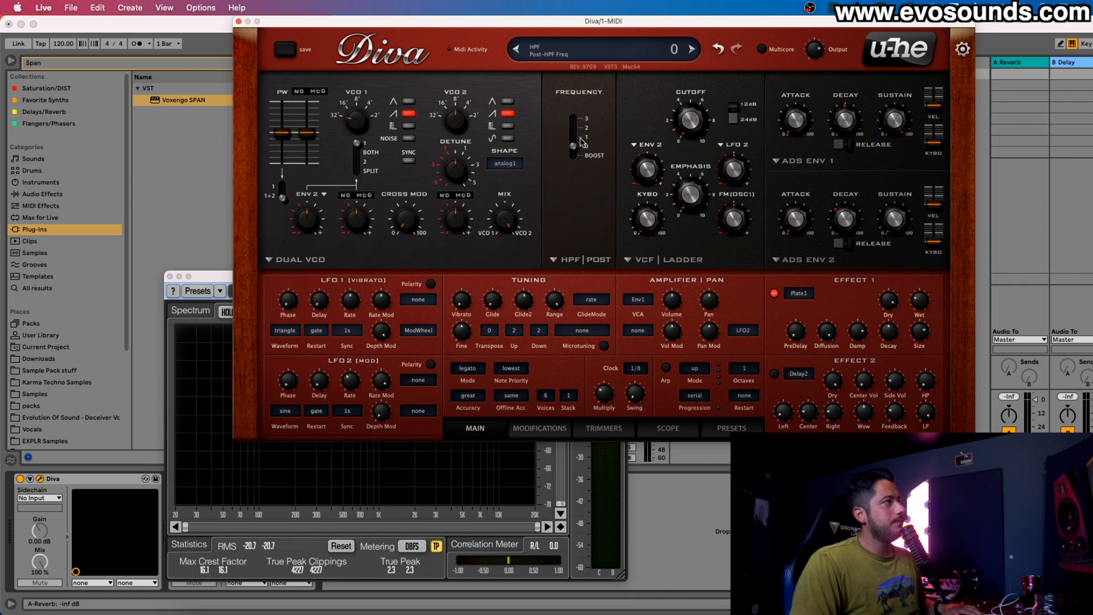
left_click(437, 468)
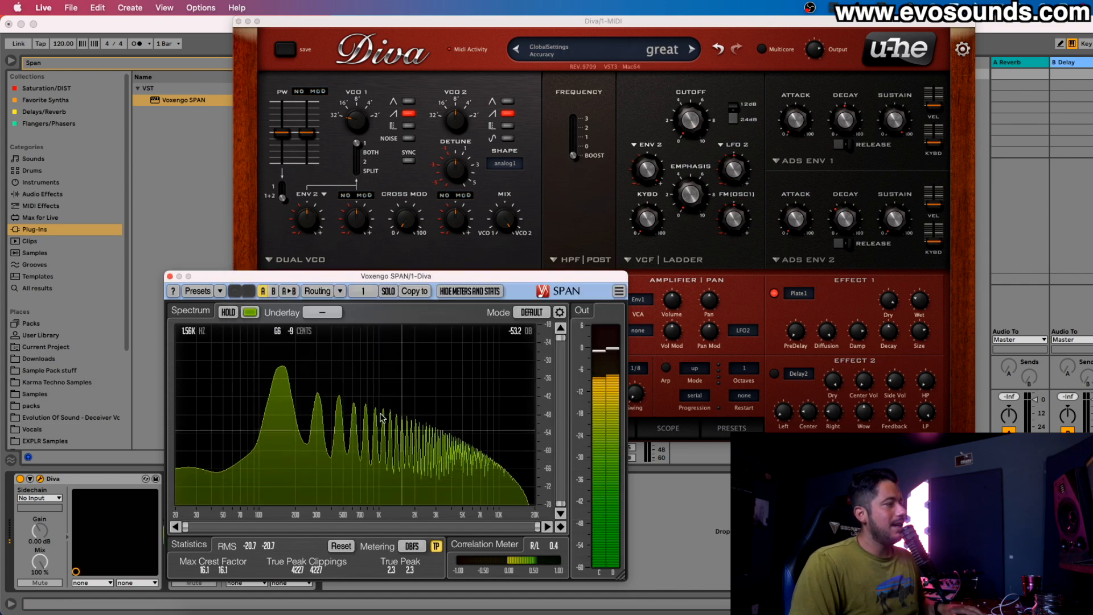
left_click_drag(574, 149, 577, 138)
left_click(589, 475)
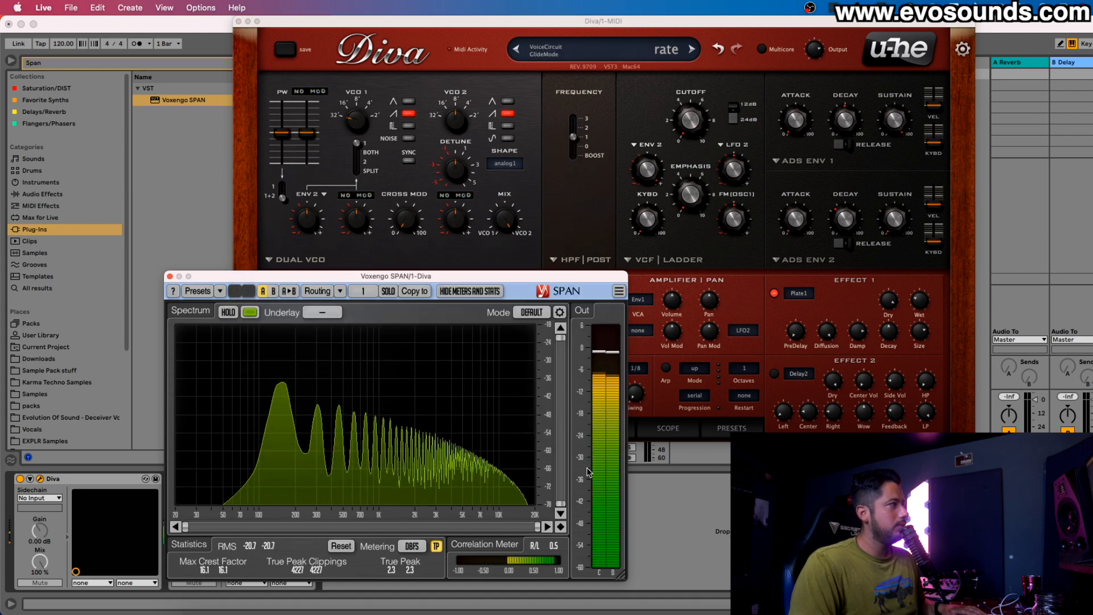
left_click_drag(576, 137, 575, 127)
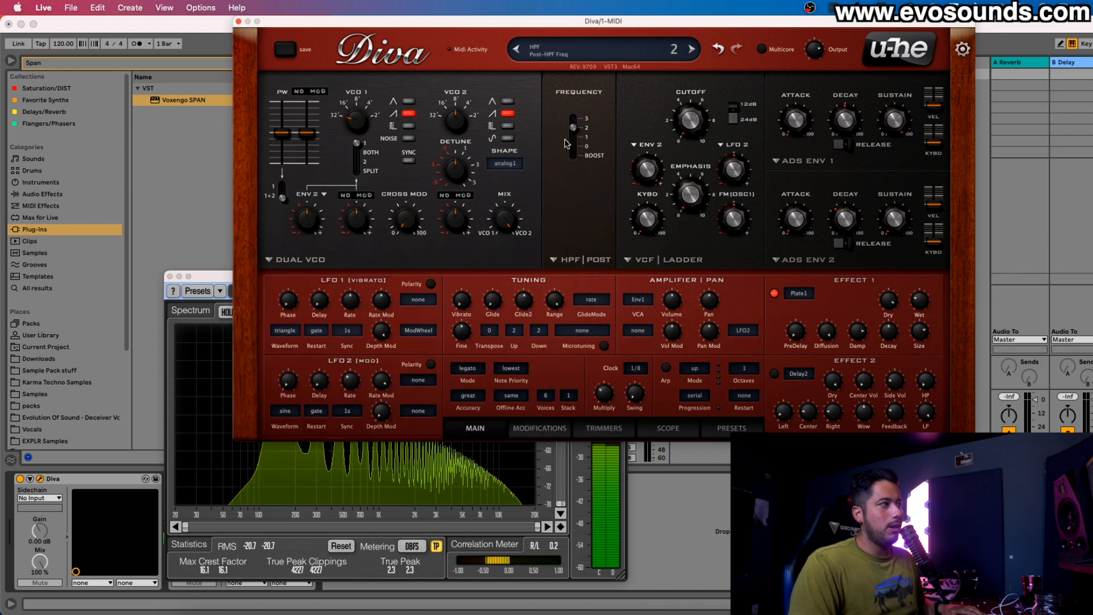
left_click(565, 502)
left_click_drag(575, 128, 576, 118)
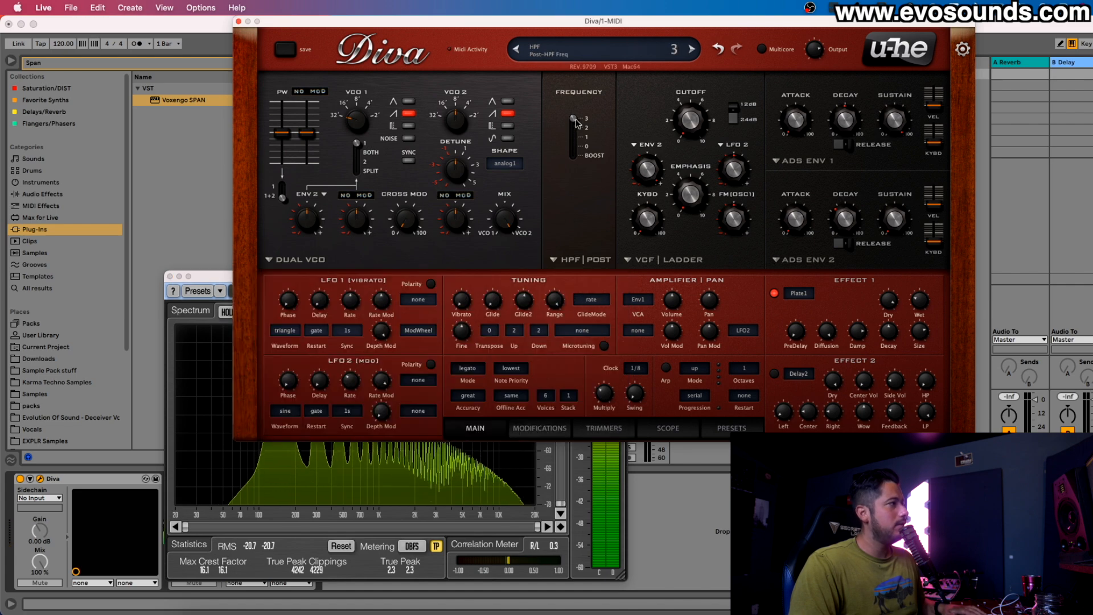
left_click(577, 446)
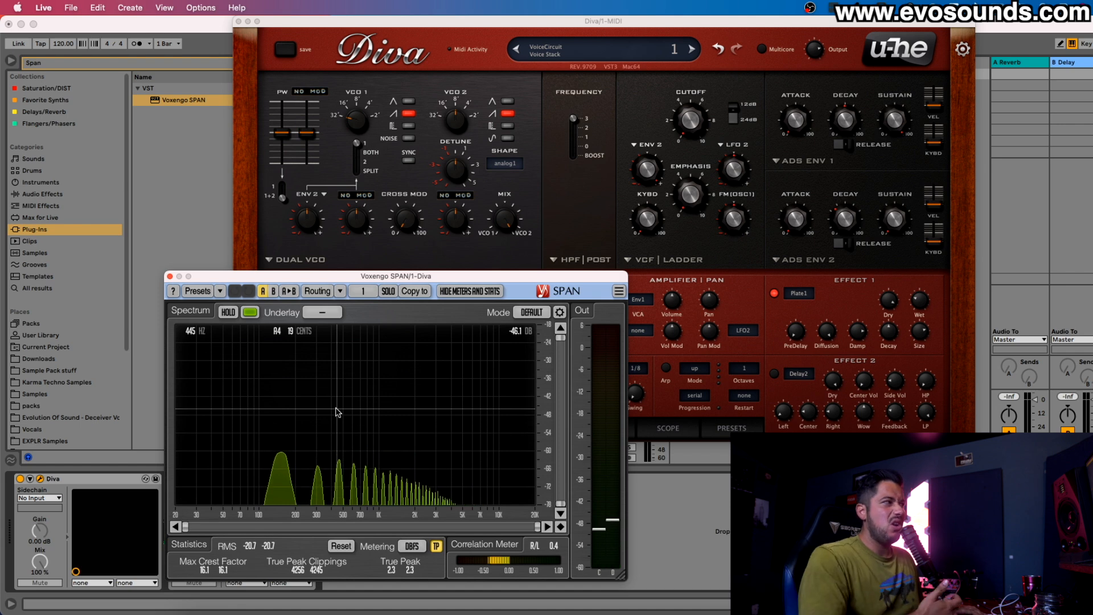
Raise the computer keyboard's octave range to C3–D4 and play notes to examine the high-passed spectrum.
key("x")
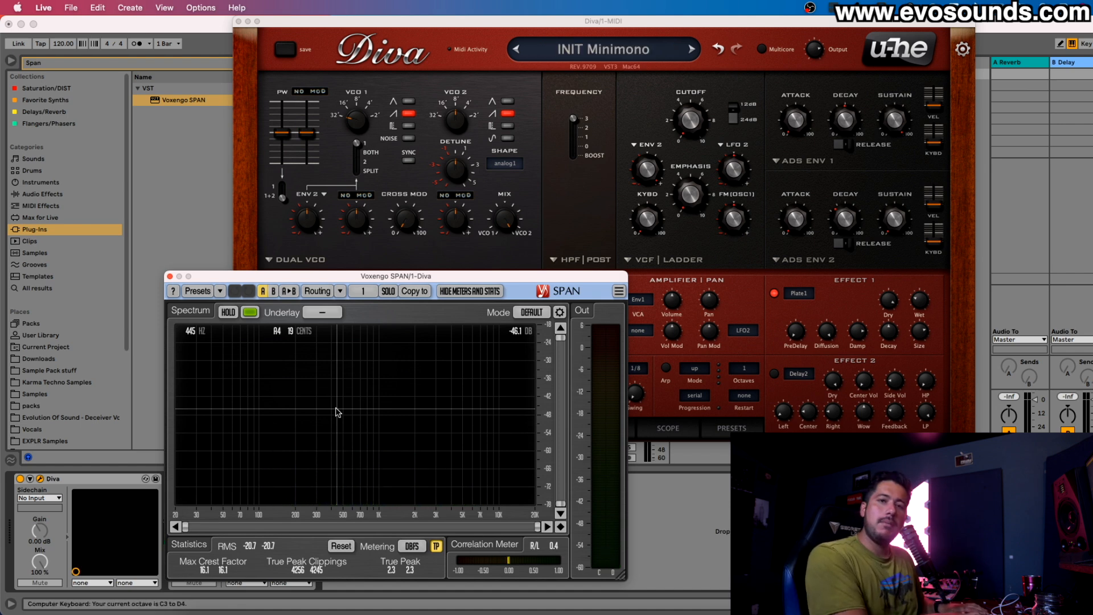
key("e")
key("y")
key("u")
key("o")
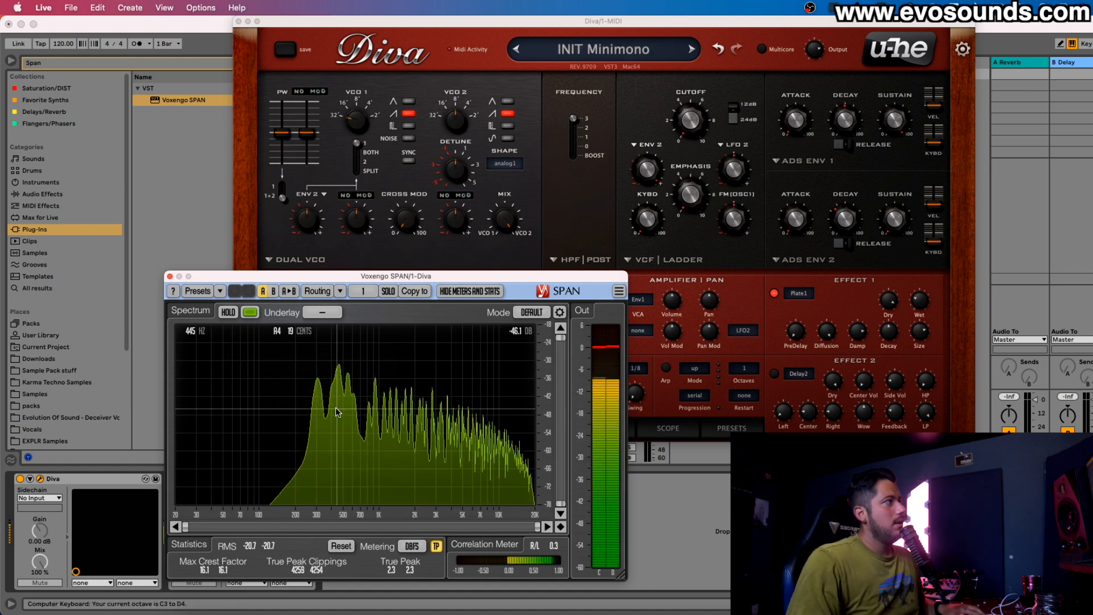
Move the post high-pass frequency between 0 and 3, lower the main output, and leave the high-pass at 0.
left_click_drag(574, 119, 578, 155)
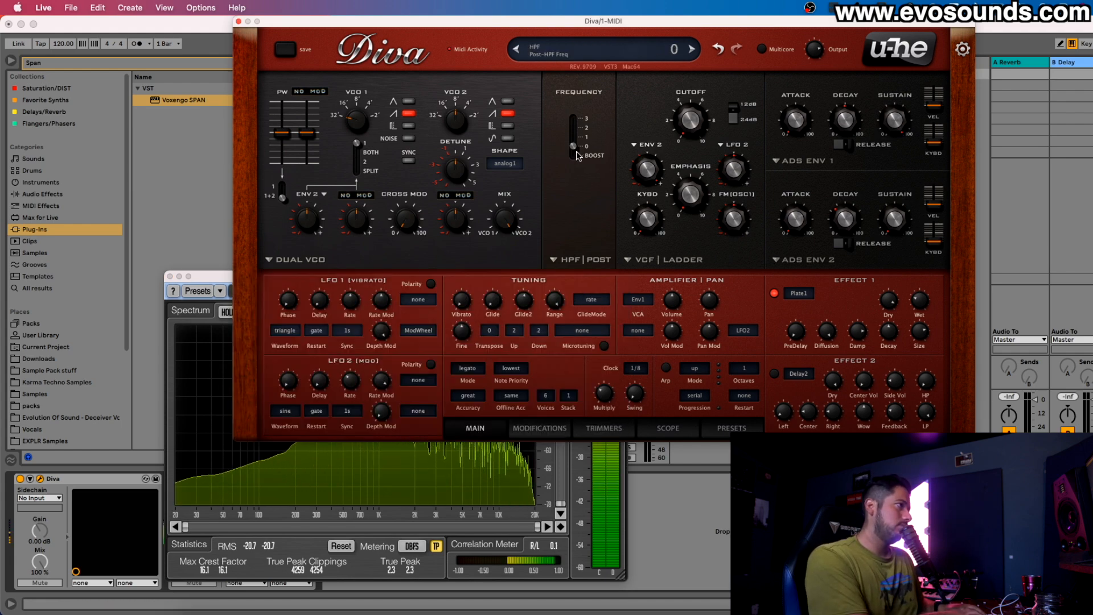
left_click_drag(578, 156, 583, 123)
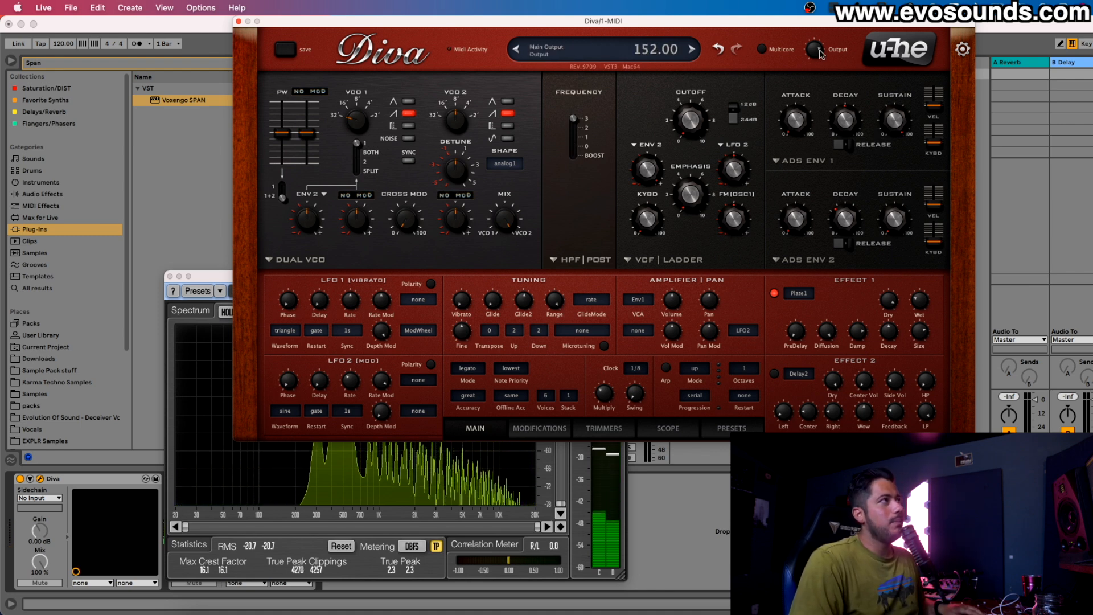
left_click_drag(816, 51, 817, 63)
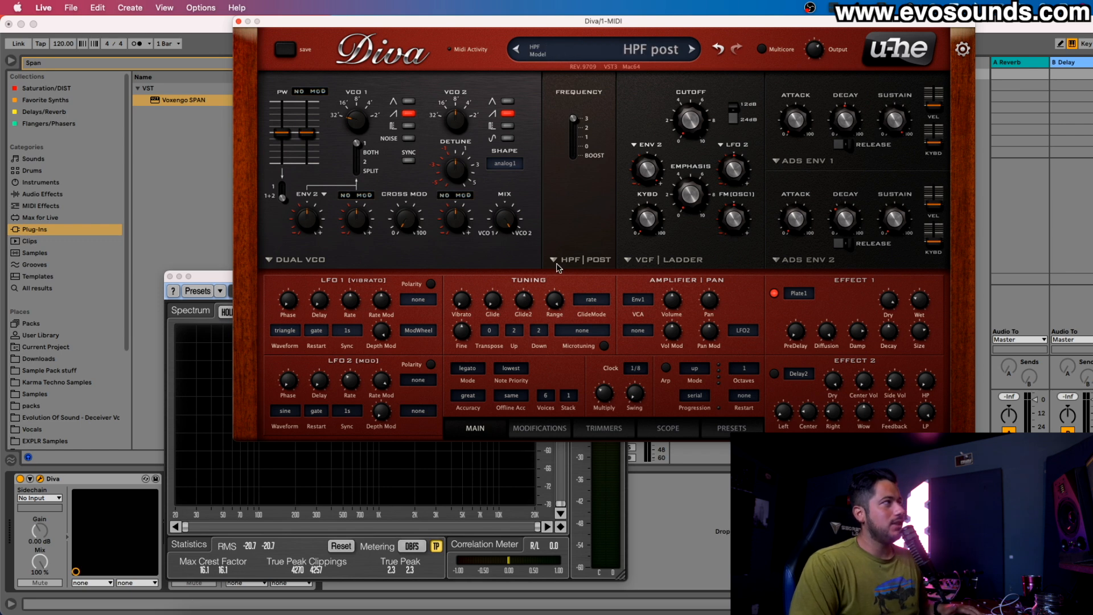
left_click_drag(573, 118, 576, 142)
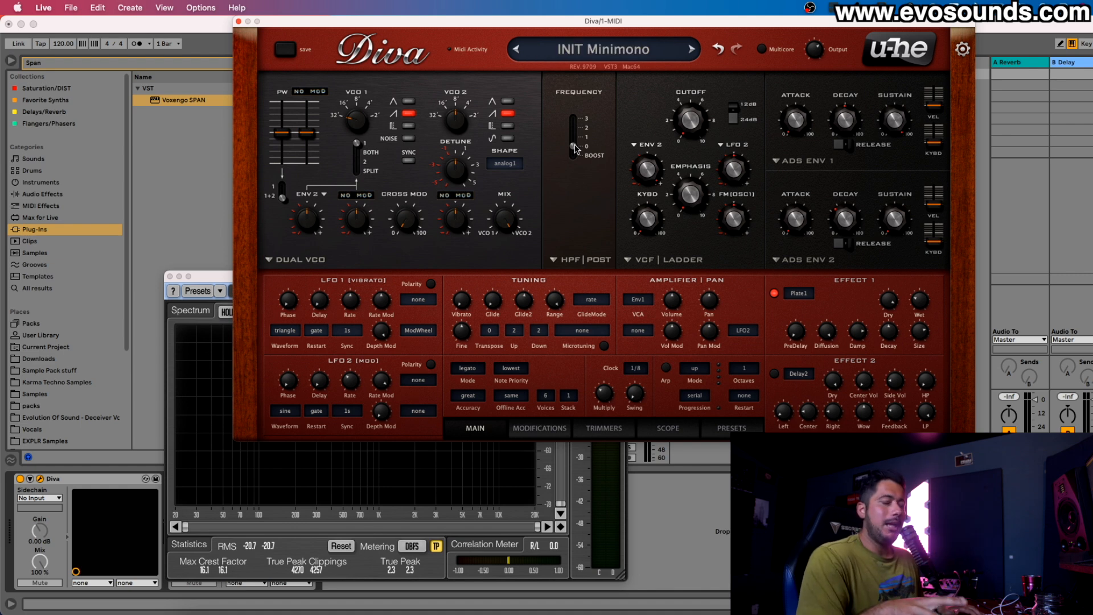
Switch the high-pass model to HPF pre and sweep its frequency, checking the spectrum in SPAN.
left_click(579, 263)
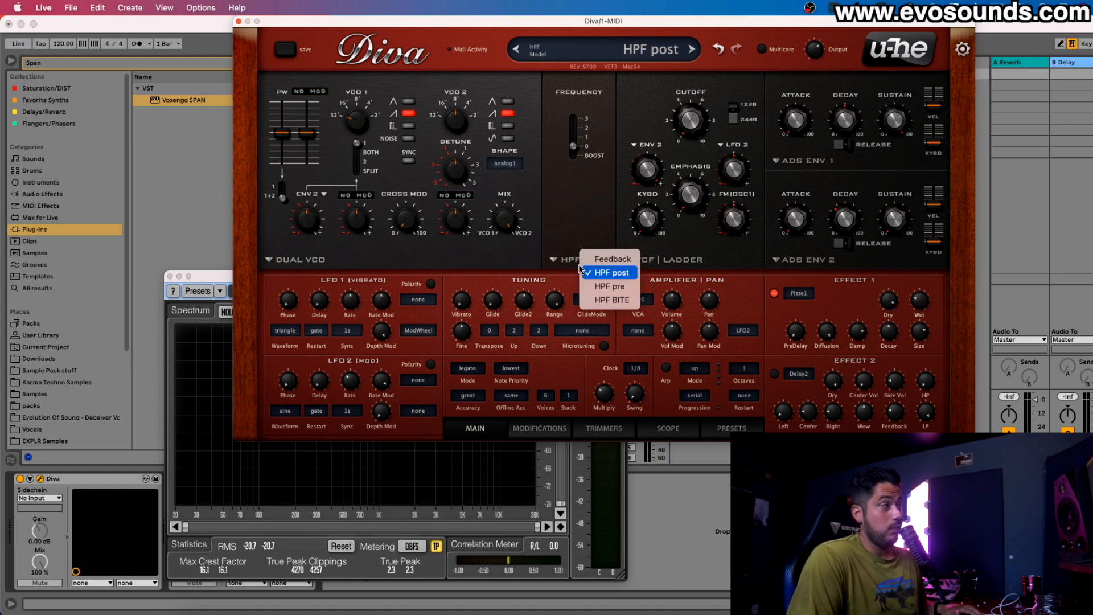
left_click(605, 288)
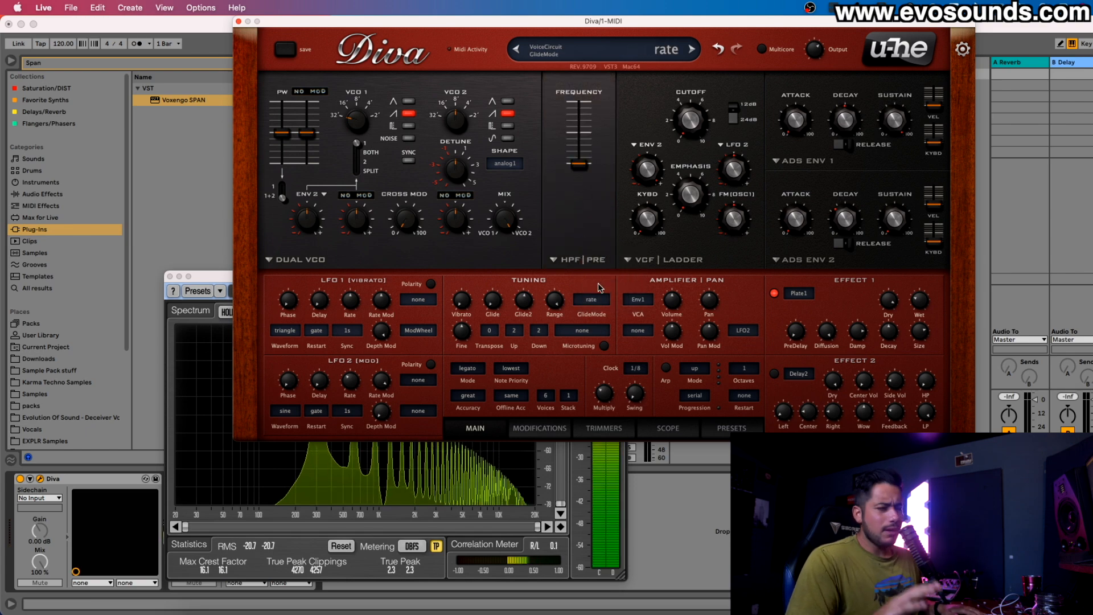
left_click(591, 449)
left_click_drag(583, 166, 592, 134)
left_click(210, 278)
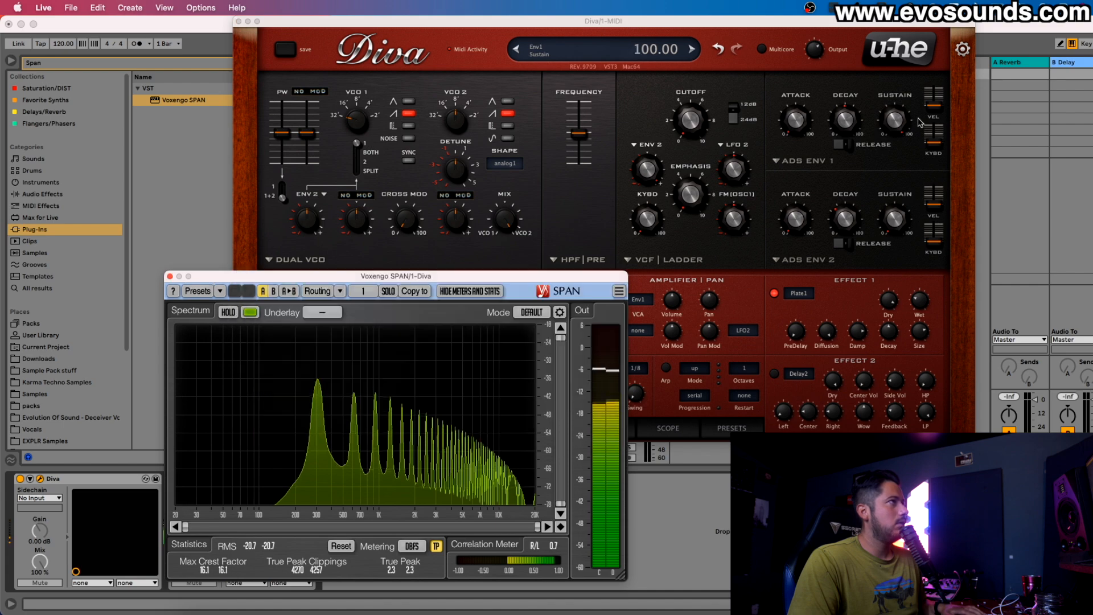
left_click(813, 41)
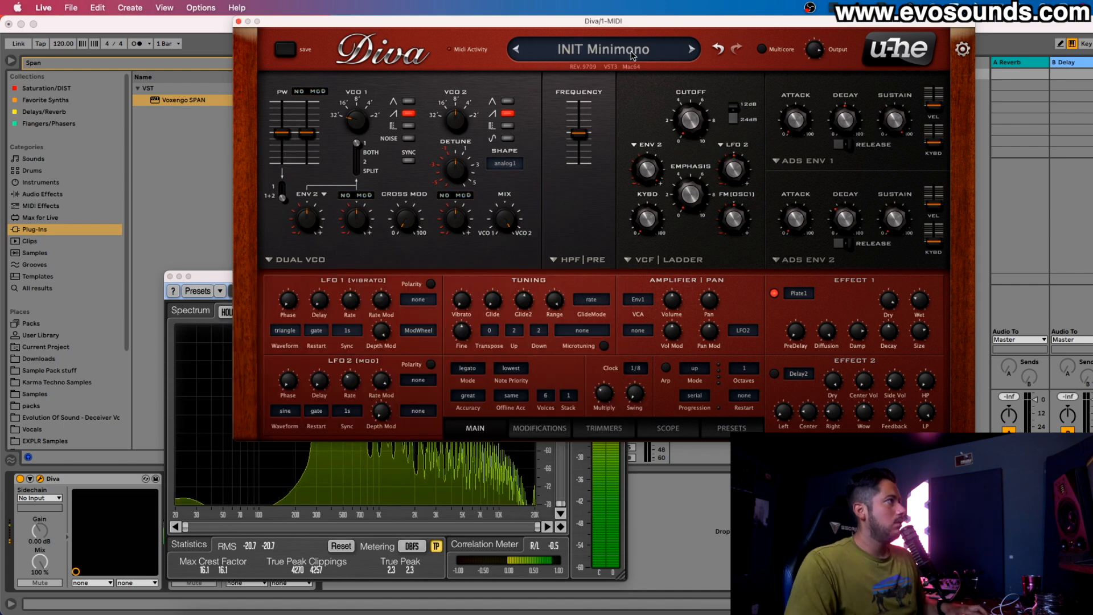
left_click_drag(588, 133, 609, 145)
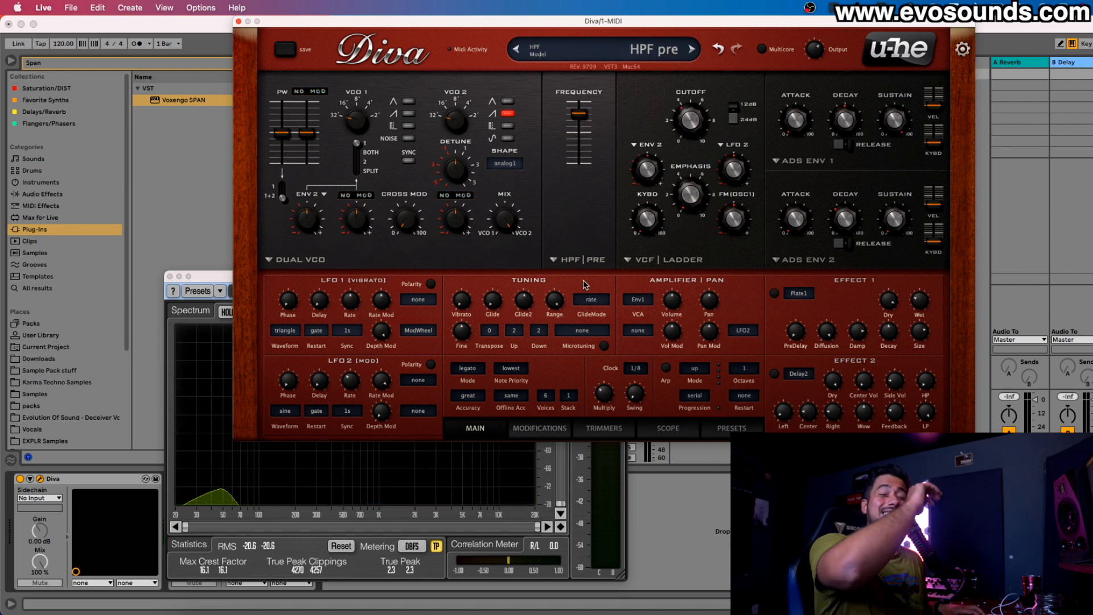
Change the high-pass model to HPF BITE and set its revision to 1.
left_click(588, 261)
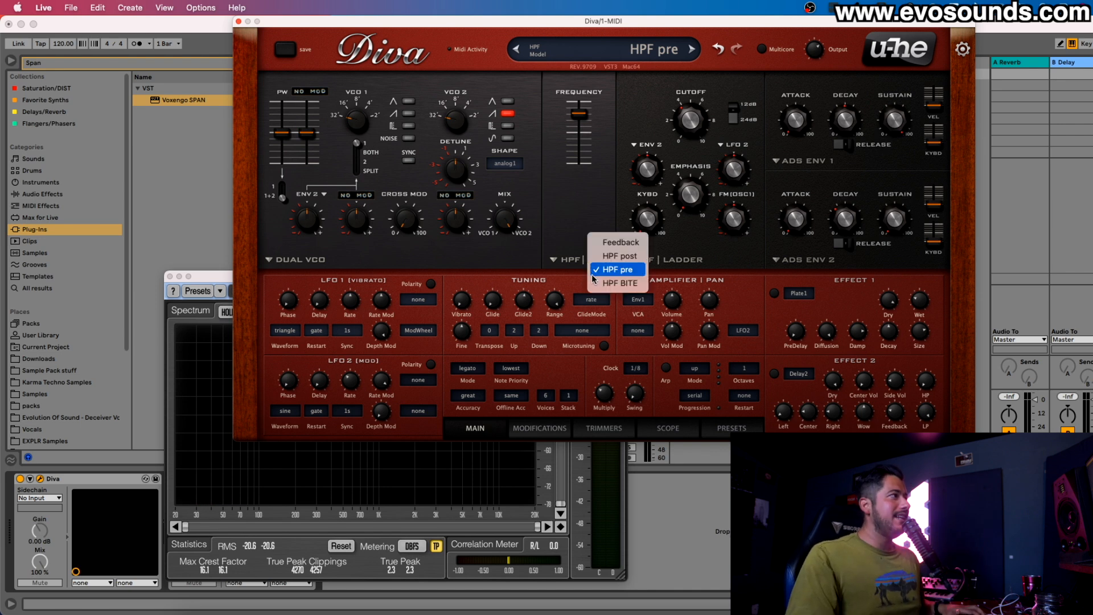
left_click(594, 281)
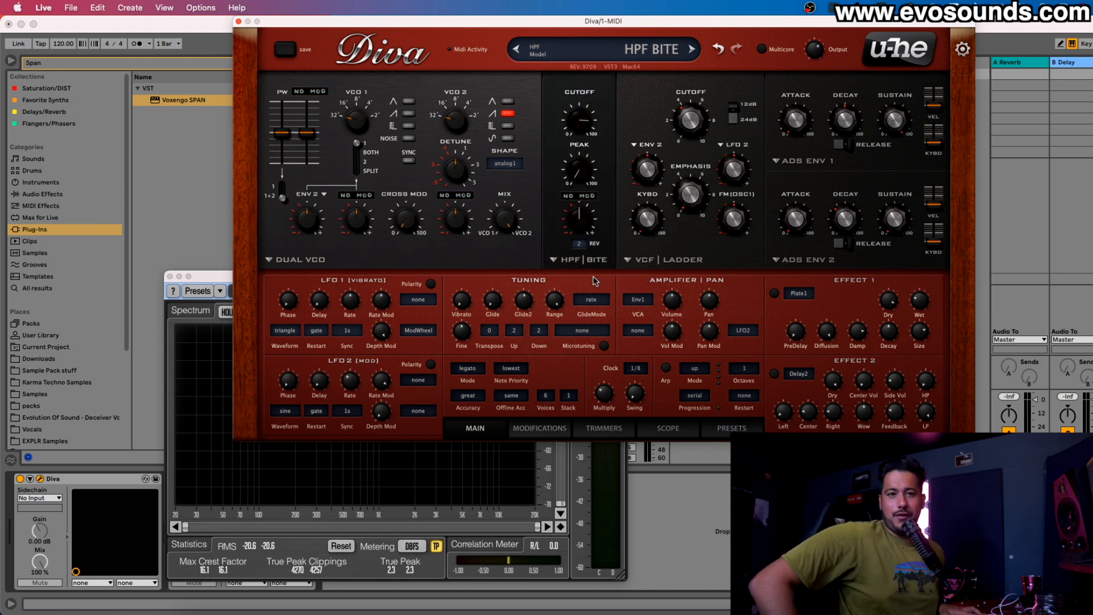
left_click(575, 244)
left_click(584, 238)
left_click(579, 244)
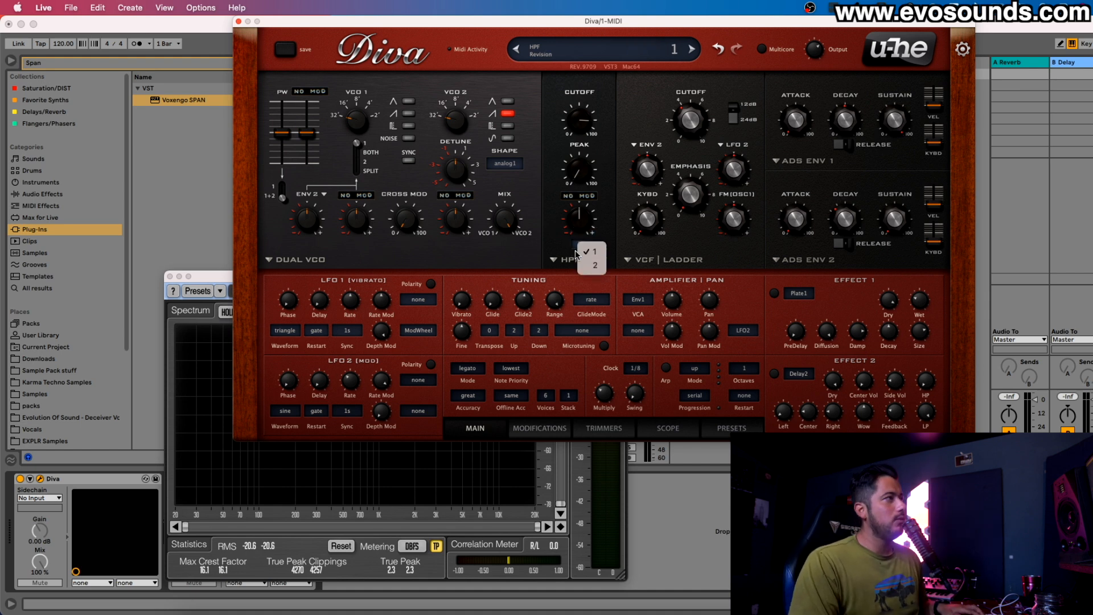
left_click(588, 252)
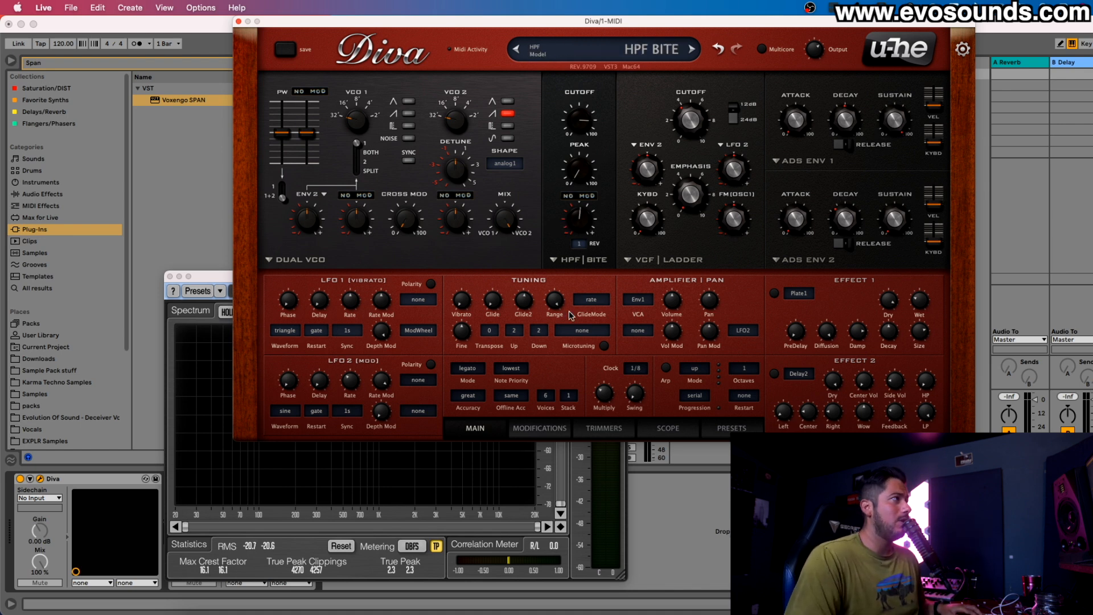
Sweep the revision 1 Bite filter's cutoff and peak, raising the peak to 84.
left_click_drag(582, 125, 554, 260)
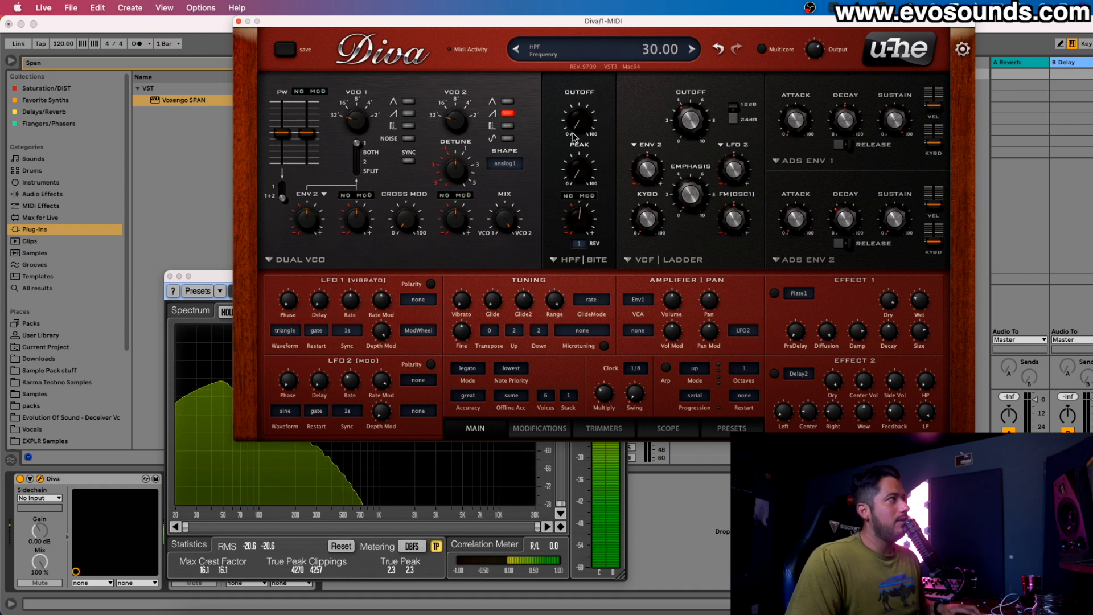
left_click_drag(604, 65, 605, 37)
left_click_drag(585, 178, 605, 126)
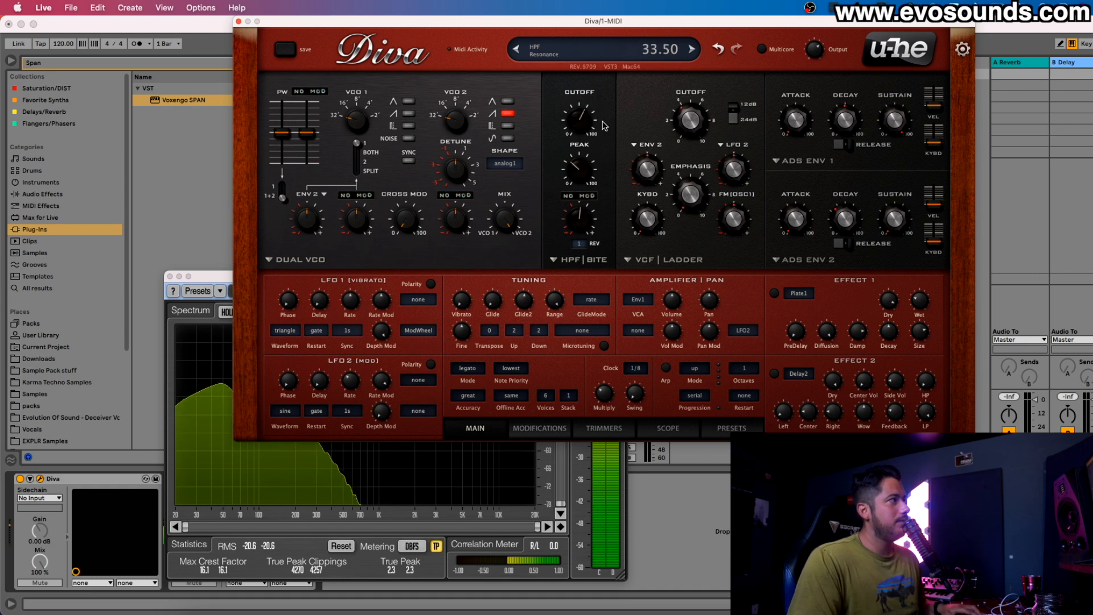
mouse_move(576, 152)
left_mouse_down()
mouse_move(552, 221)
mouse_move(575, 162)
left_mouse_up()
left_click_drag(581, 164, 582, 169)
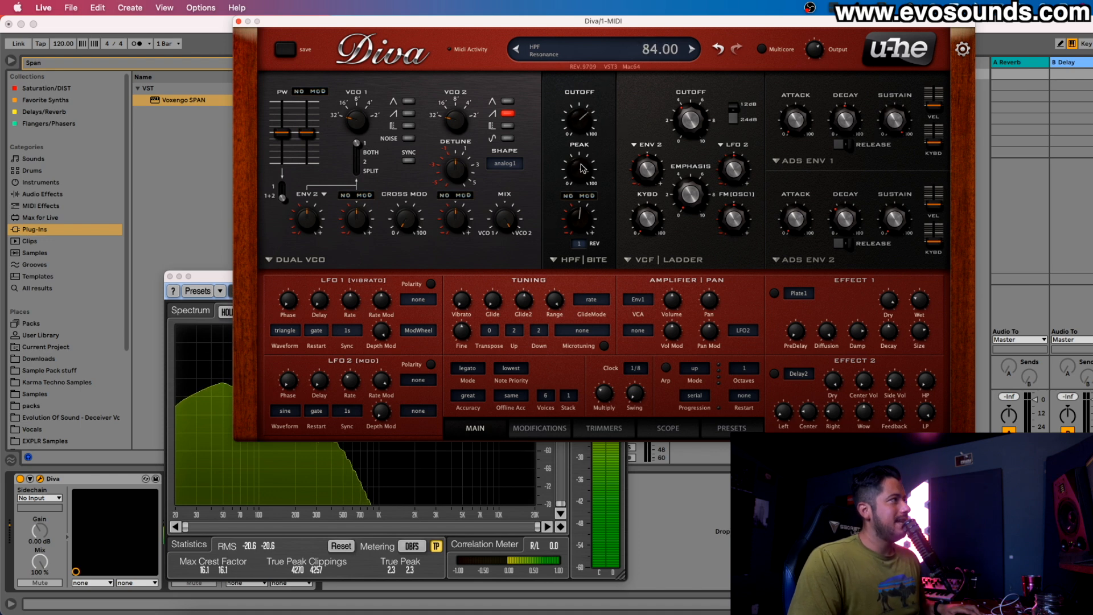
Set the Bite filter to revision 2 and sweep its cutoff together with the ladder filter's cutoff.
left_click(578, 243)
left_click(598, 260)
left_click_drag(579, 117, 588, 104)
left_click_drag(690, 119, 719, 80)
left_click_drag(581, 120, 528, 265)
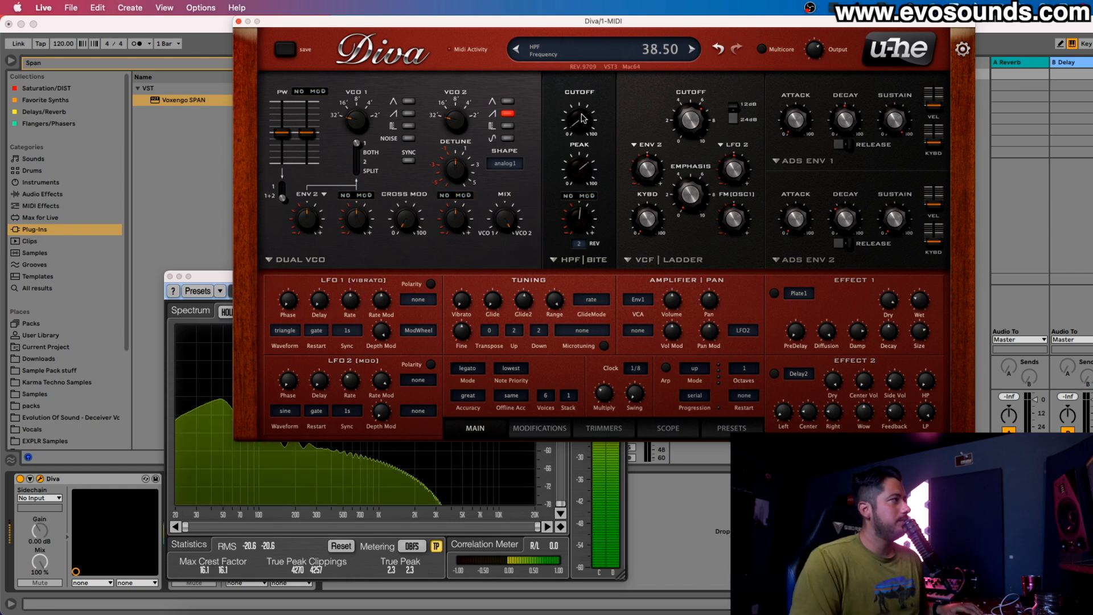
left_click_drag(584, 118, 584, 115)
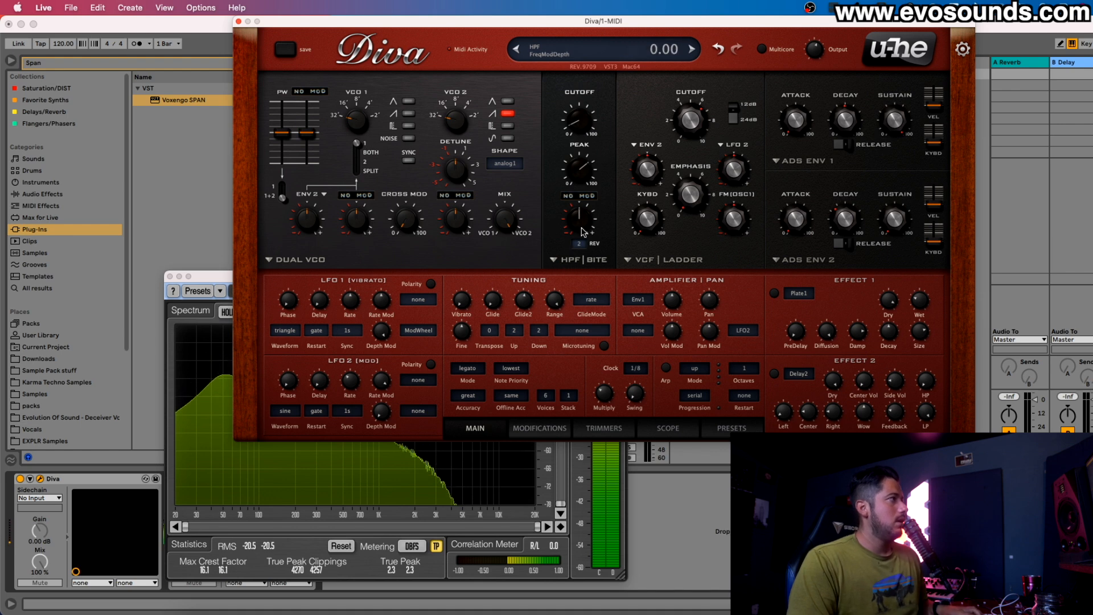
Compare revision 2 of HPF BITE with the Feedback model, return to HPF BITE, and check its spectrum in SPAN.
left_click(554, 262)
left_click(579, 233)
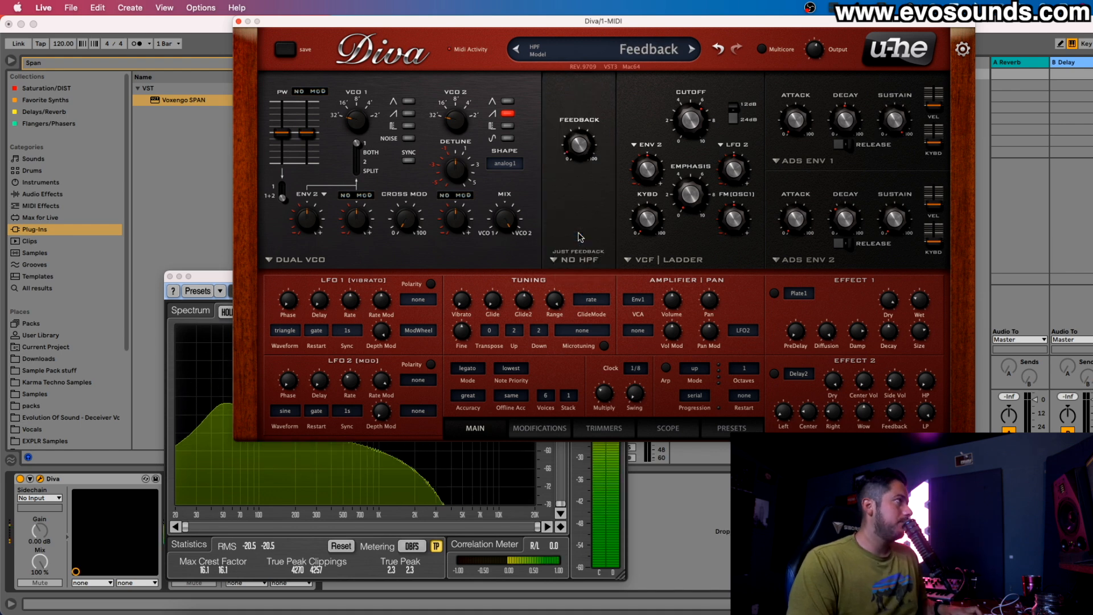
left_click(569, 260)
left_click(592, 308)
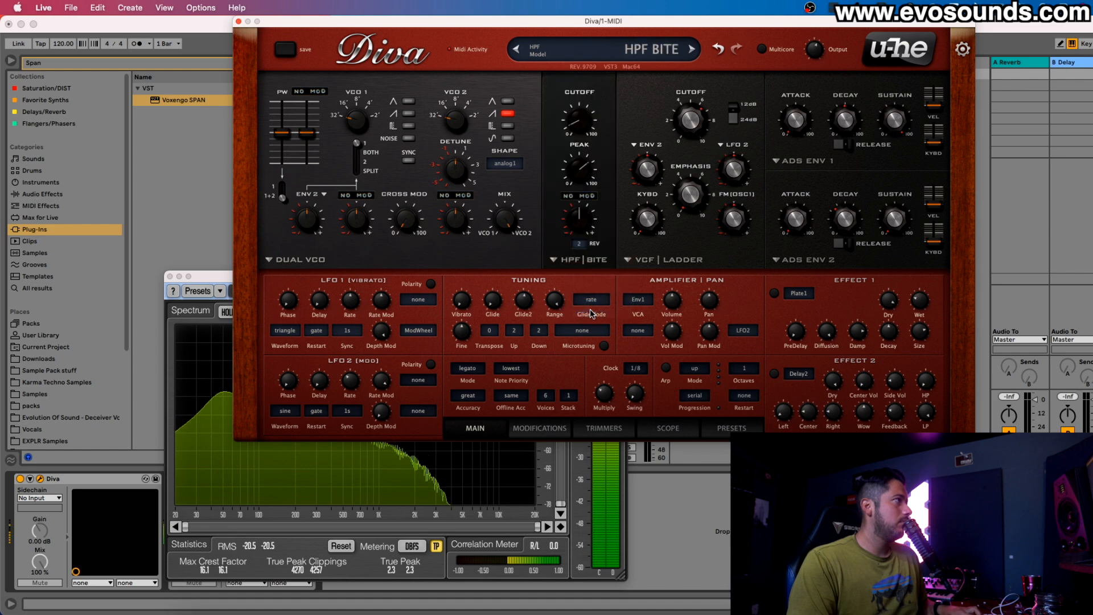
left_click(232, 286)
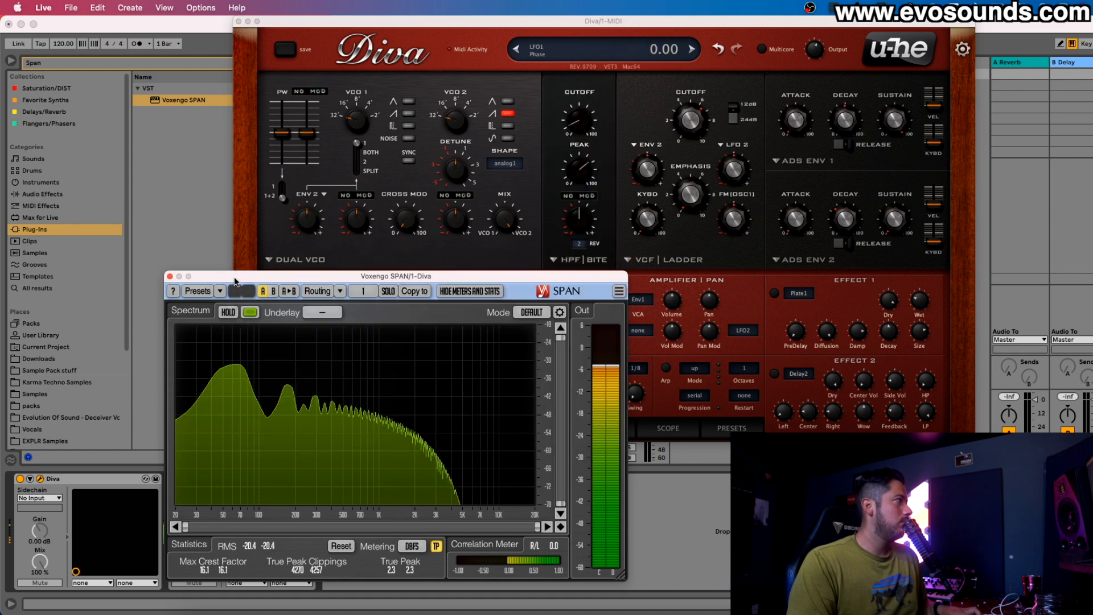
Set the Bite filter to revision 1 and compare it with the Feedback model, ending on HPF BITE.
left_click(582, 247)
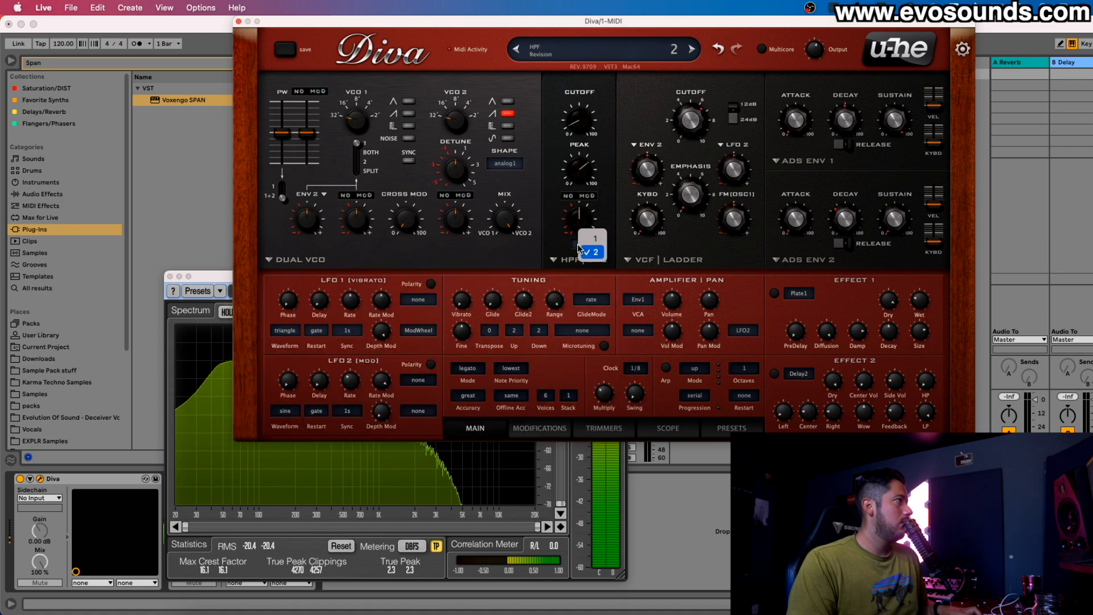
left_click(589, 241)
left_click(609, 251)
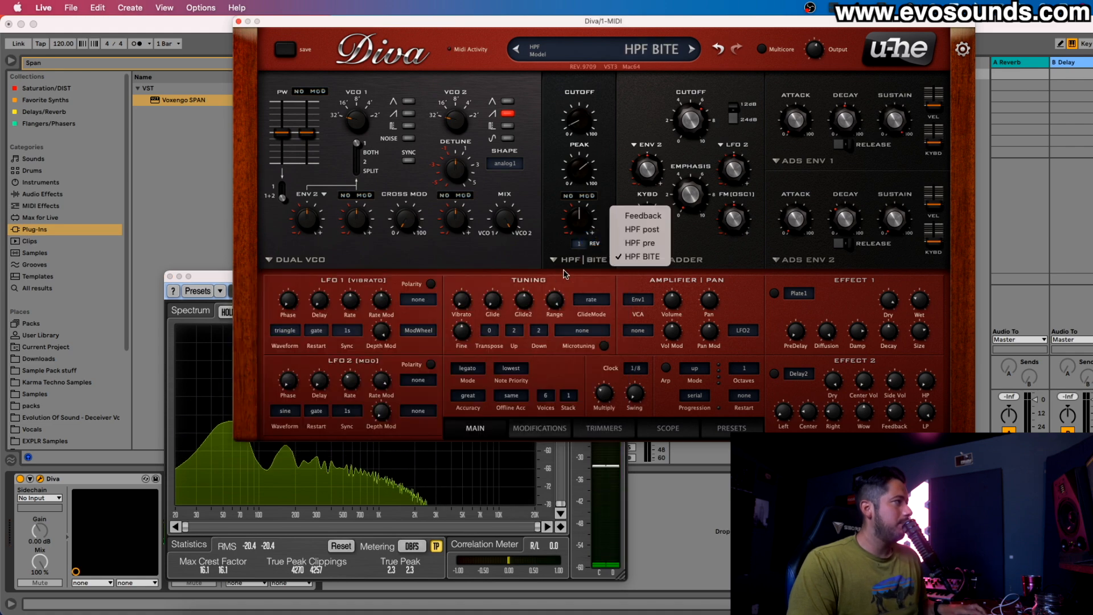
left_click(552, 283)
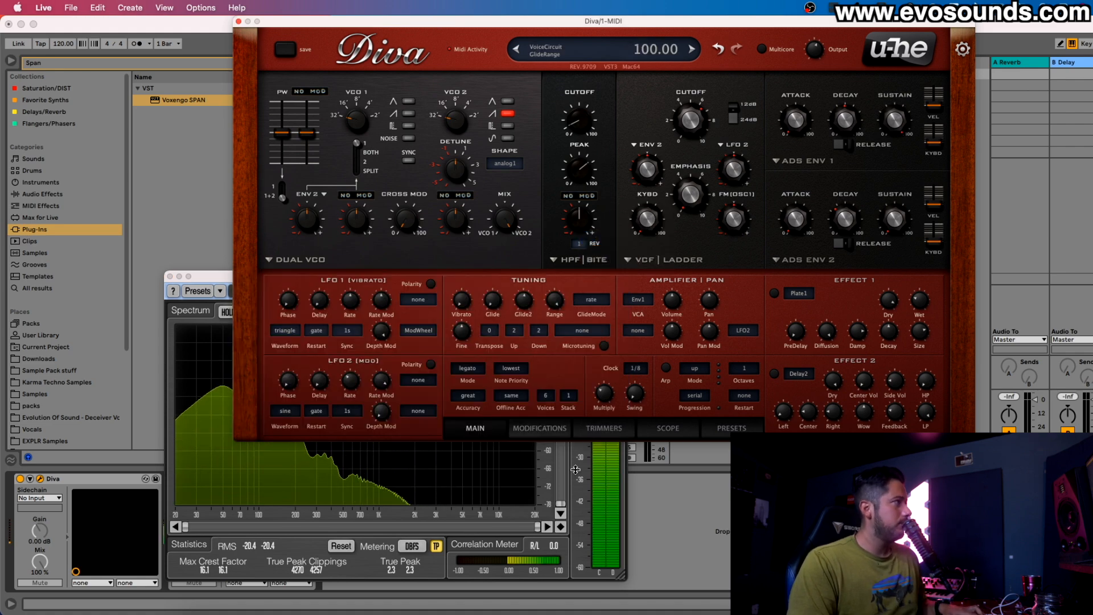
left_click(592, 262)
left_click(601, 225)
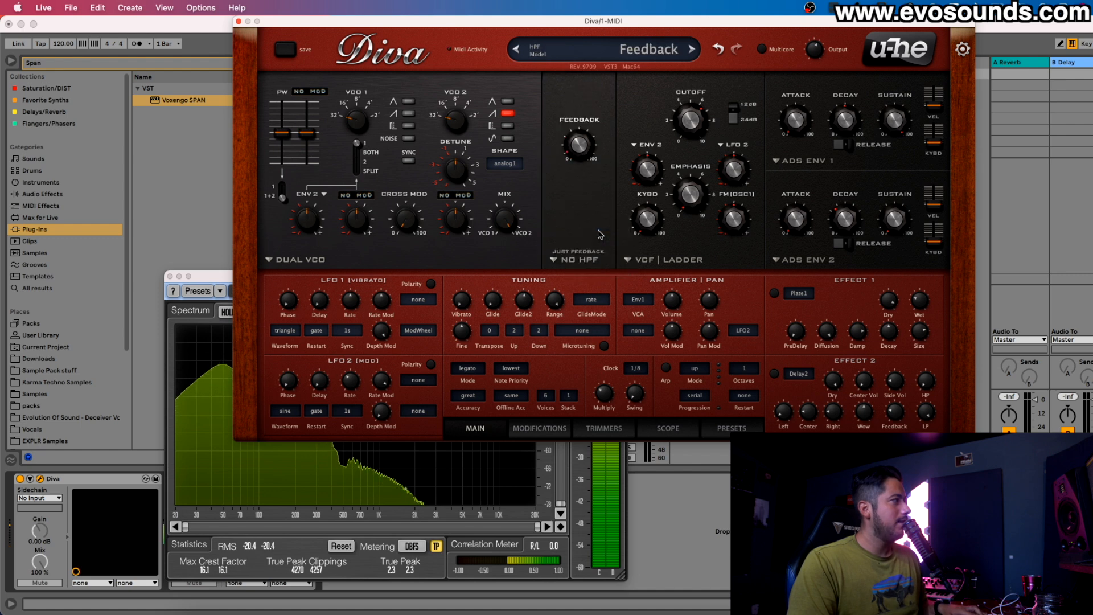
left_click(581, 257)
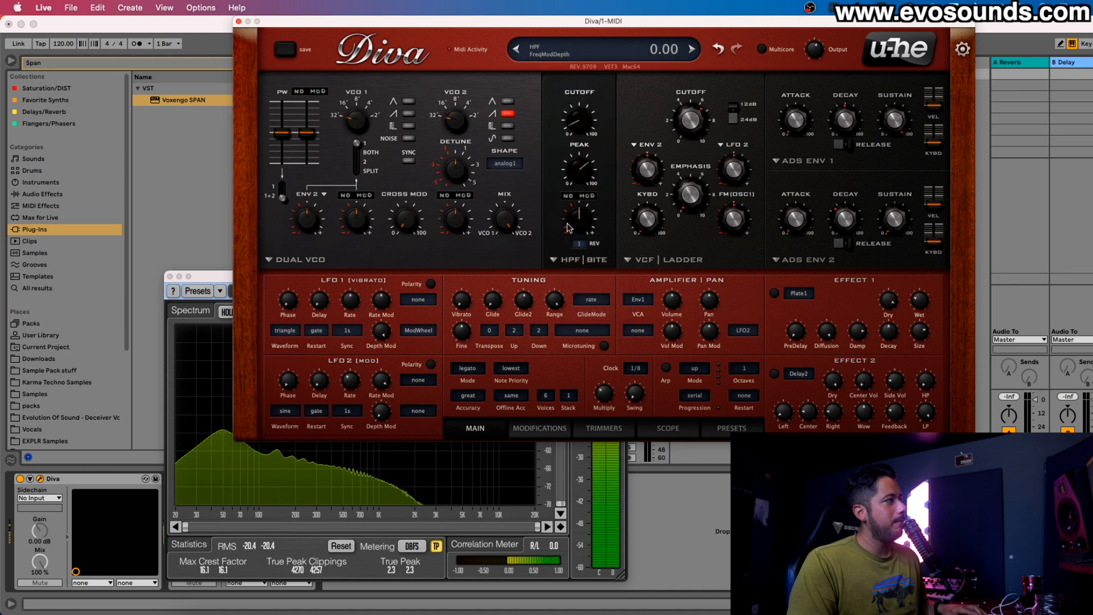
Adjust the revision 1 Bite filter's cutoff and peak, bringing the peak to about 40.
mouse_move(565, 179)
left_mouse_down()
mouse_move(563, 144)
mouse_move(563, 220)
mouse_move(578, 174)
left_mouse_up()
left_click_drag(581, 127, 609, 72)
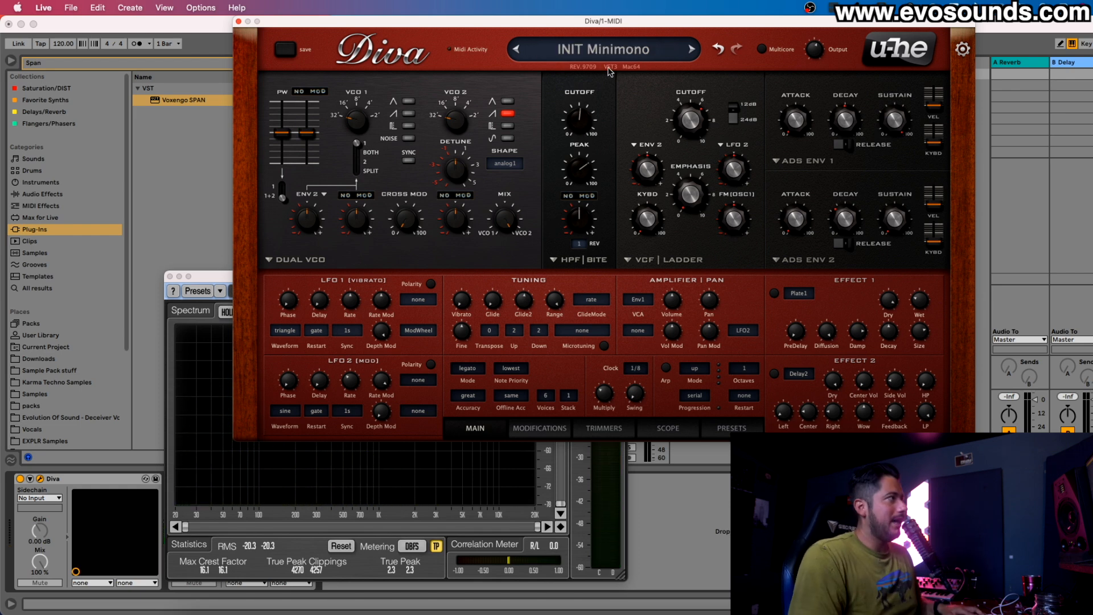
left_click_drag(580, 117, 576, 154)
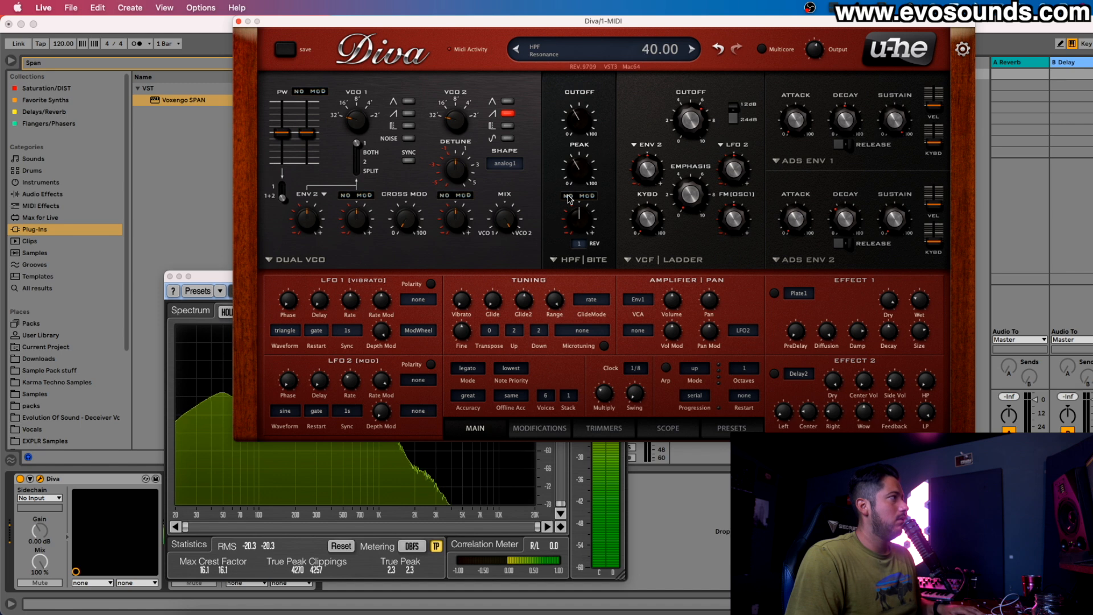
left_click_drag(580, 150, 579, 155)
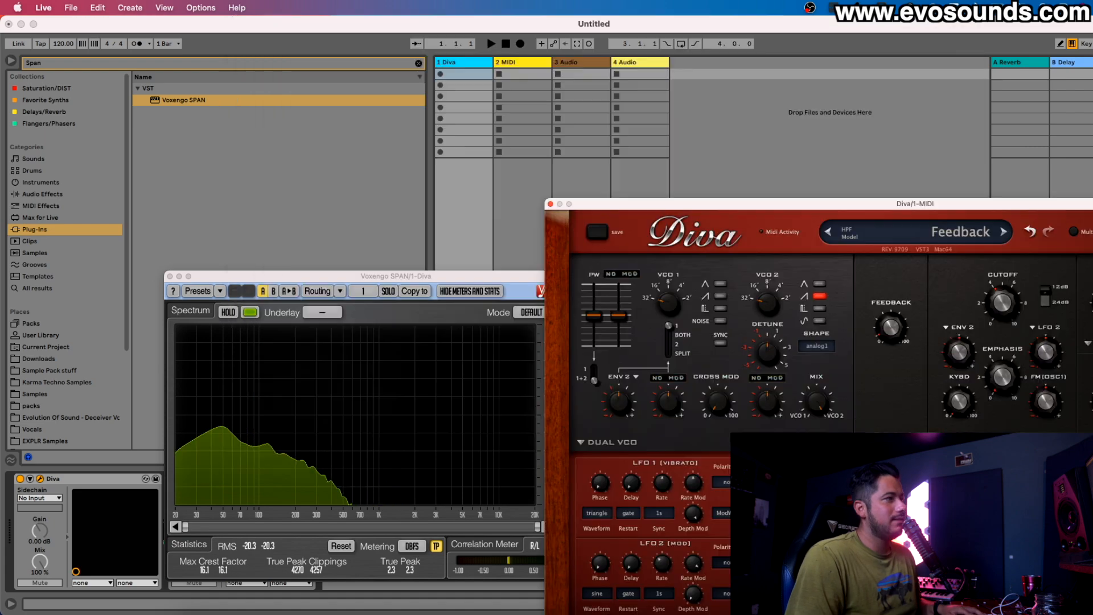
Switch the high-pass model back to HPF BITE, lower its peak to 43, and adjust the ladder filter's Env 2 amount.
left_click(882, 462)
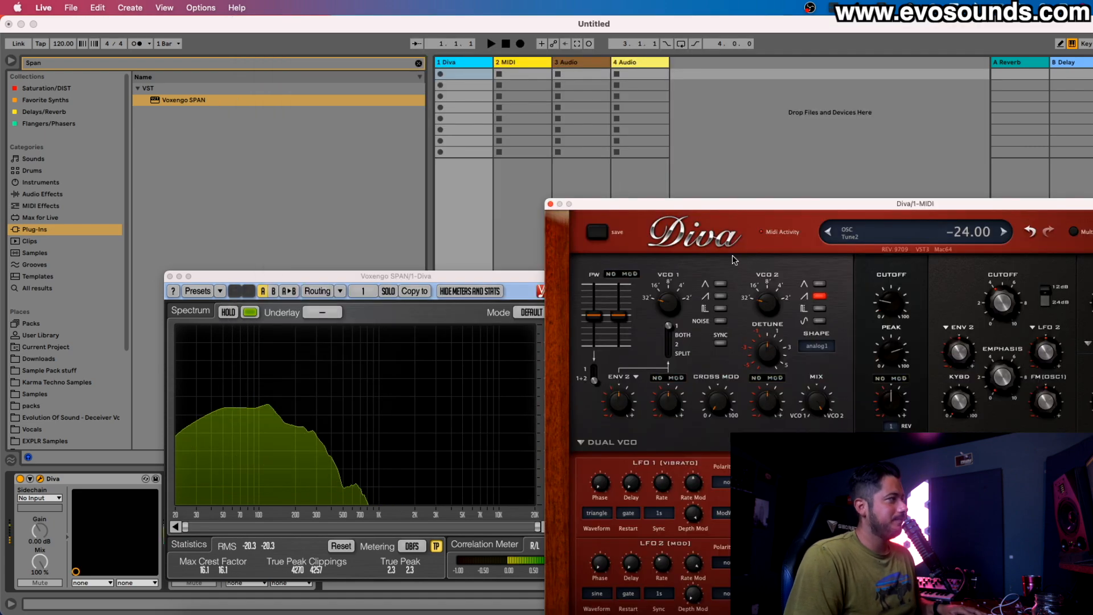
left_click_drag(893, 363, 877, 390)
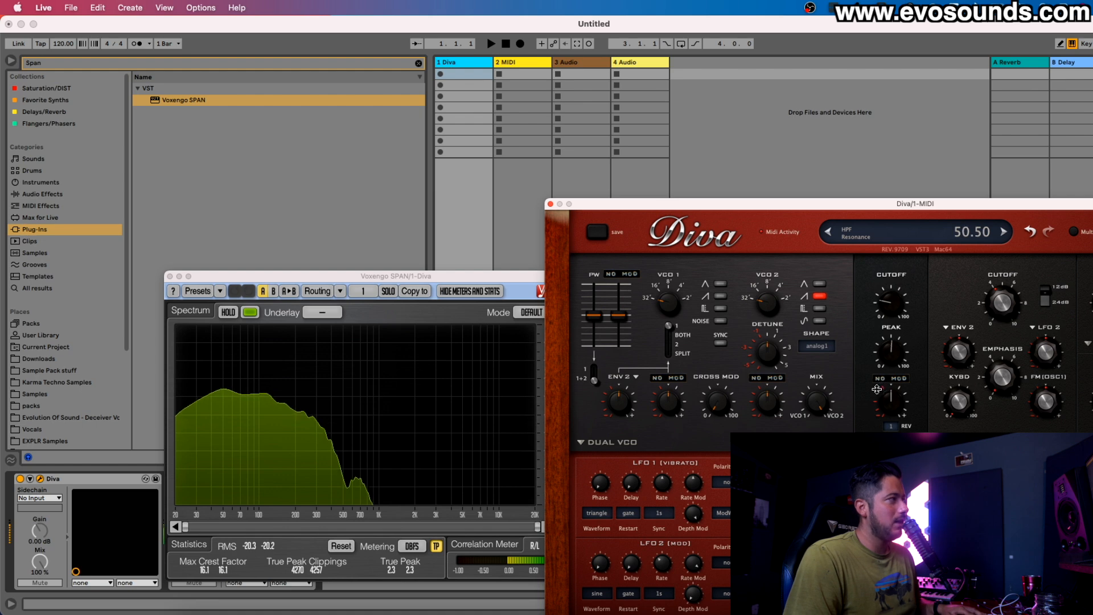
left_click_drag(889, 350, 884, 353)
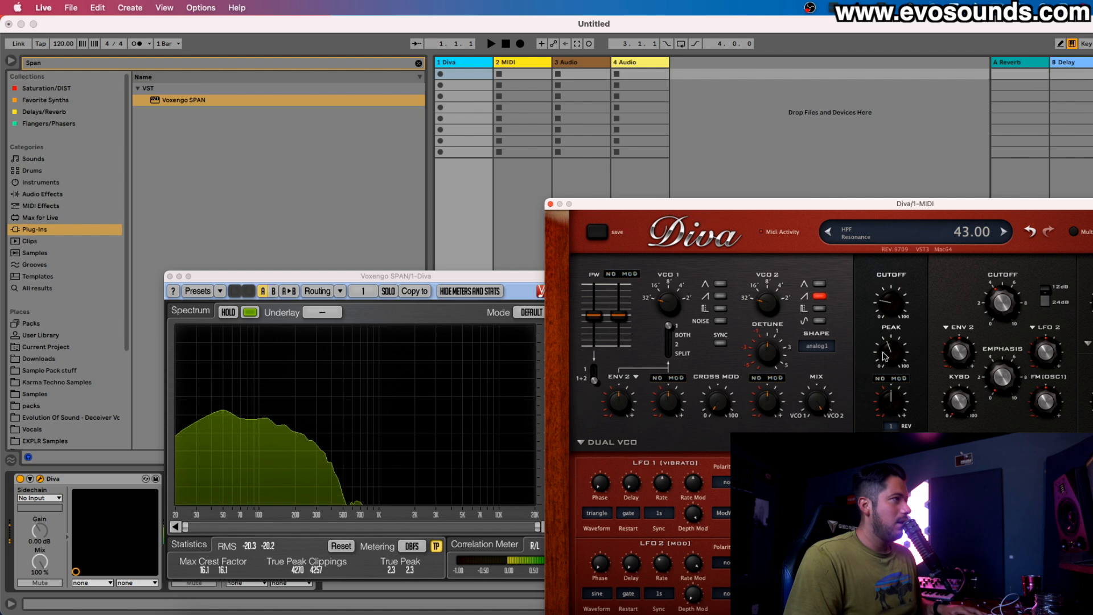
left_click_drag(963, 359, 975, 337)
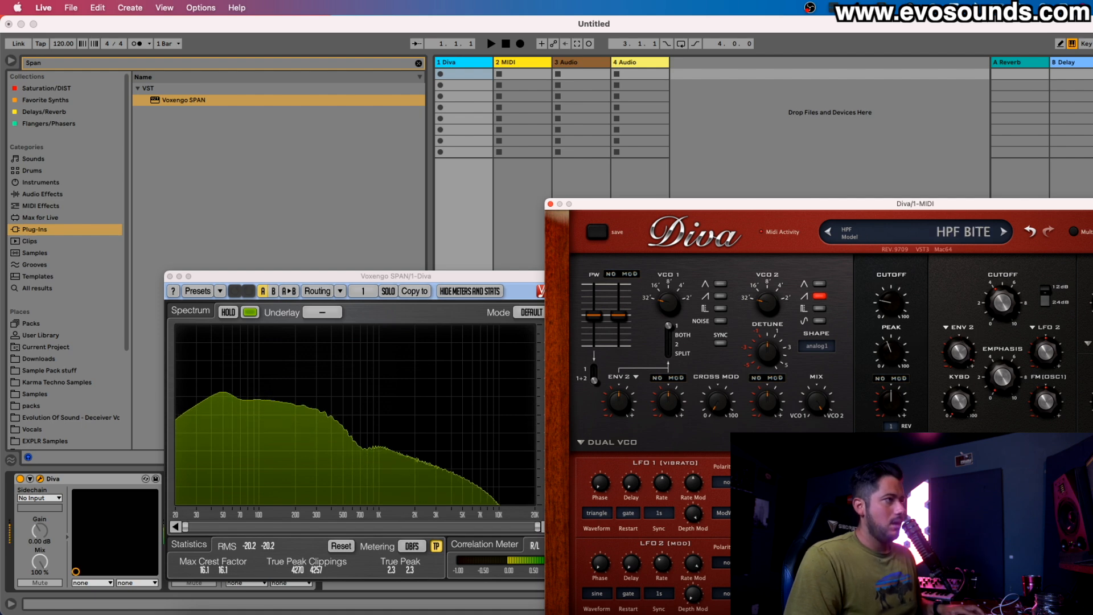
Switch the high-pass model to Feedback and back to HPF BITE, comparing both spectra in SPAN.
left_click(909, 427)
left_click(922, 412)
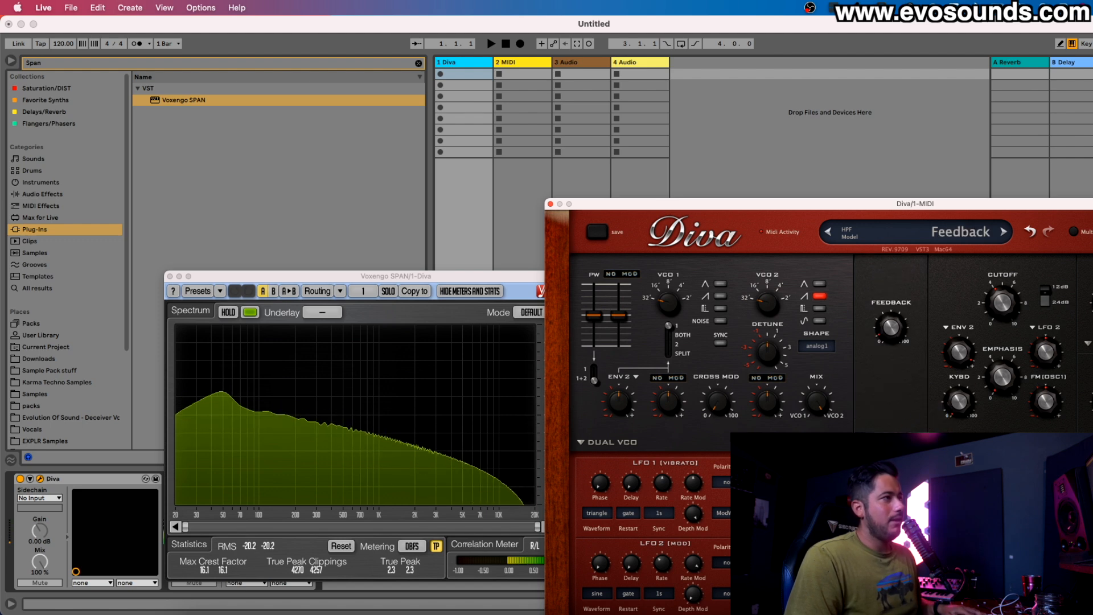
left_click(914, 470)
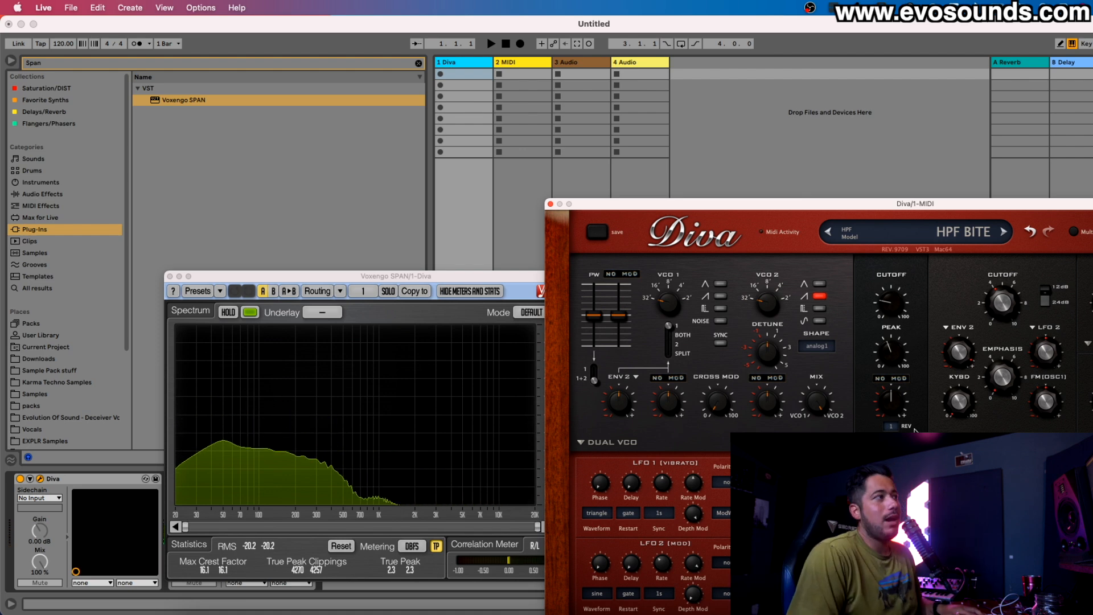
Raise the Bite high-pass filter's cutoff and enable the Plate1 reverb in Effect 1.
left_click_drag(763, 209, 541, 126)
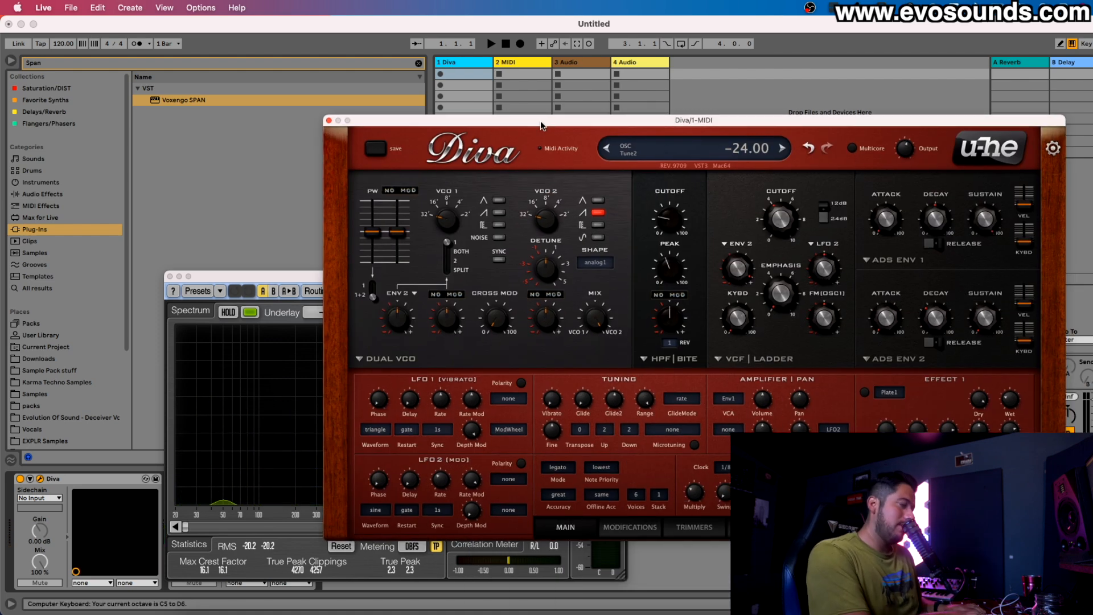
left_click_drag(671, 220, 690, 149)
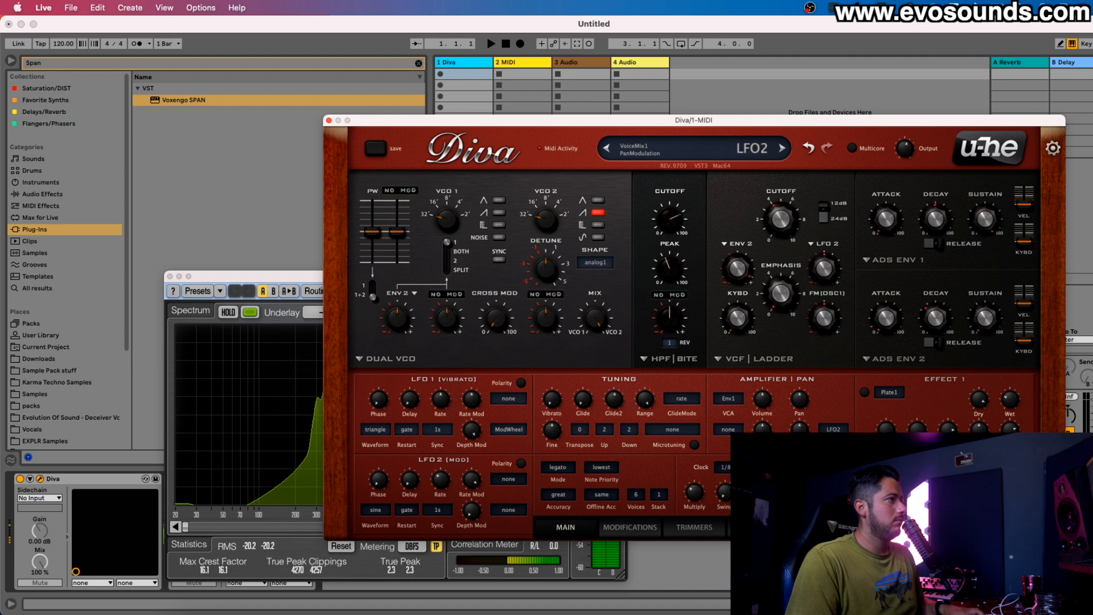
left_click(865, 392)
mouse_move(738, 274)
left_mouse_down()
mouse_move(737, 296)
mouse_move(739, 281)
left_mouse_up()
Compare the HPF BITE and Feedback high-pass models, return to HPF BITE, and adjust its peak.
left_click(670, 360)
left_click(701, 338)
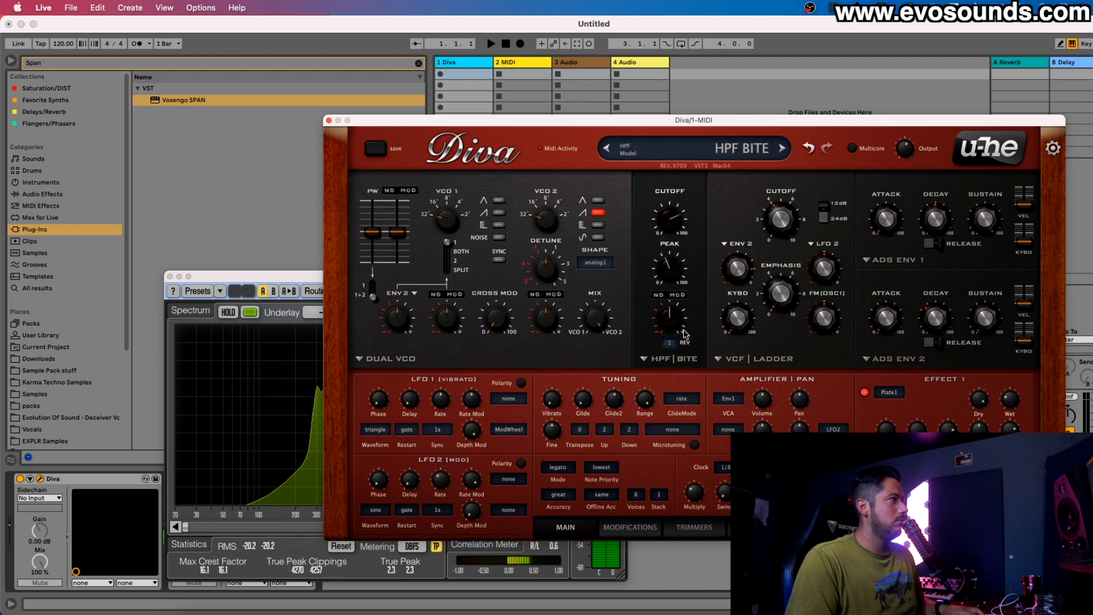
left_click(672, 365)
left_click(702, 355)
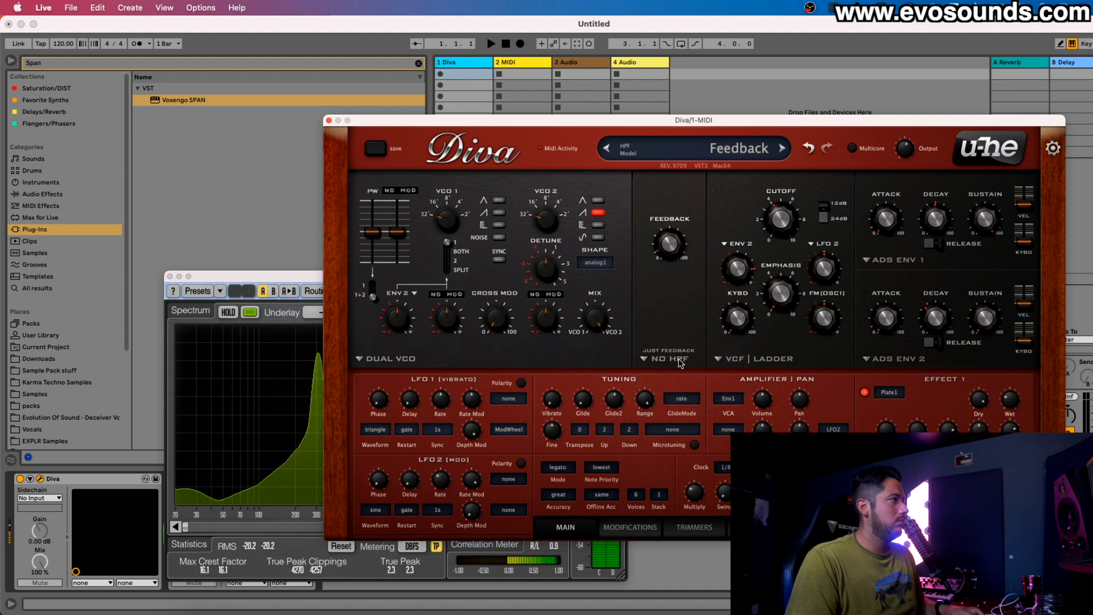
left_click(680, 361)
left_click(717, 407)
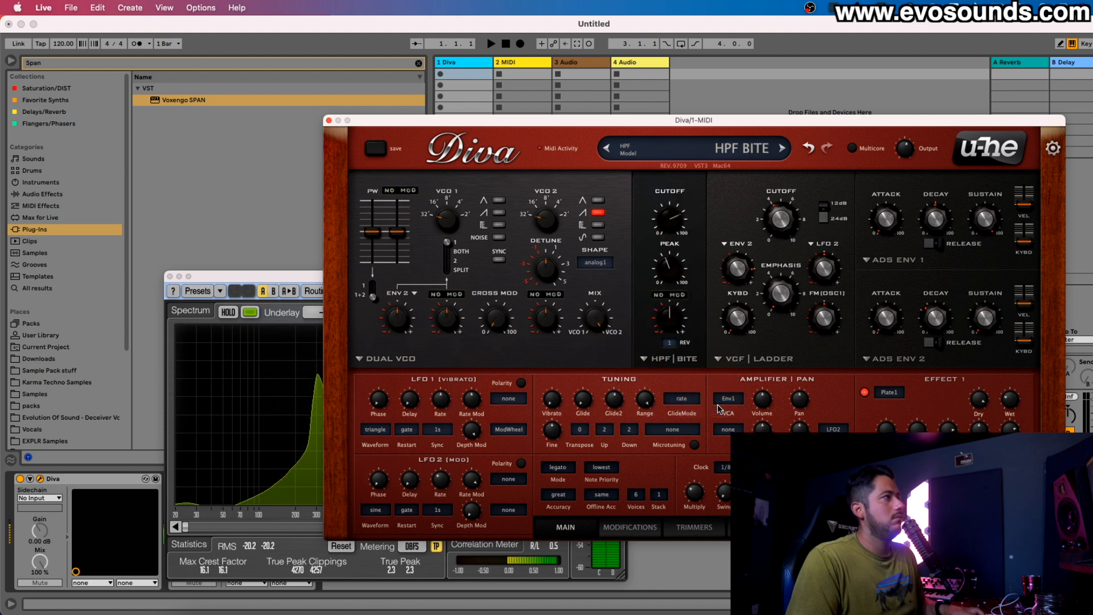
left_click_drag(669, 272, 677, 217)
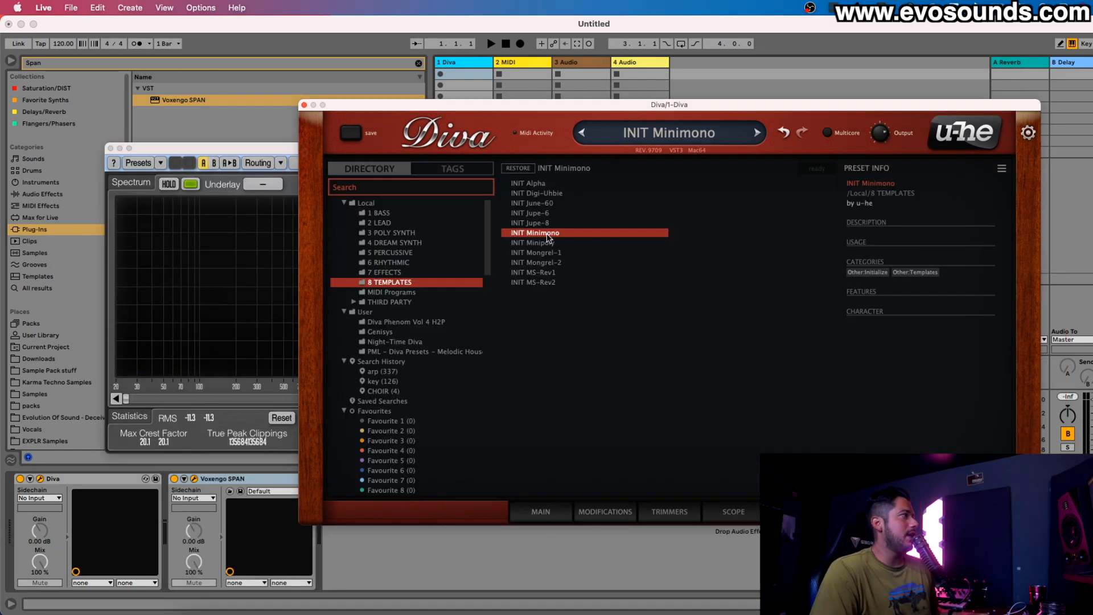
Show the INIT Minimono patch's main controls and sweep the ladder filter cutoff down to 116.50 and back up while playing notes.
left_click(570, 516)
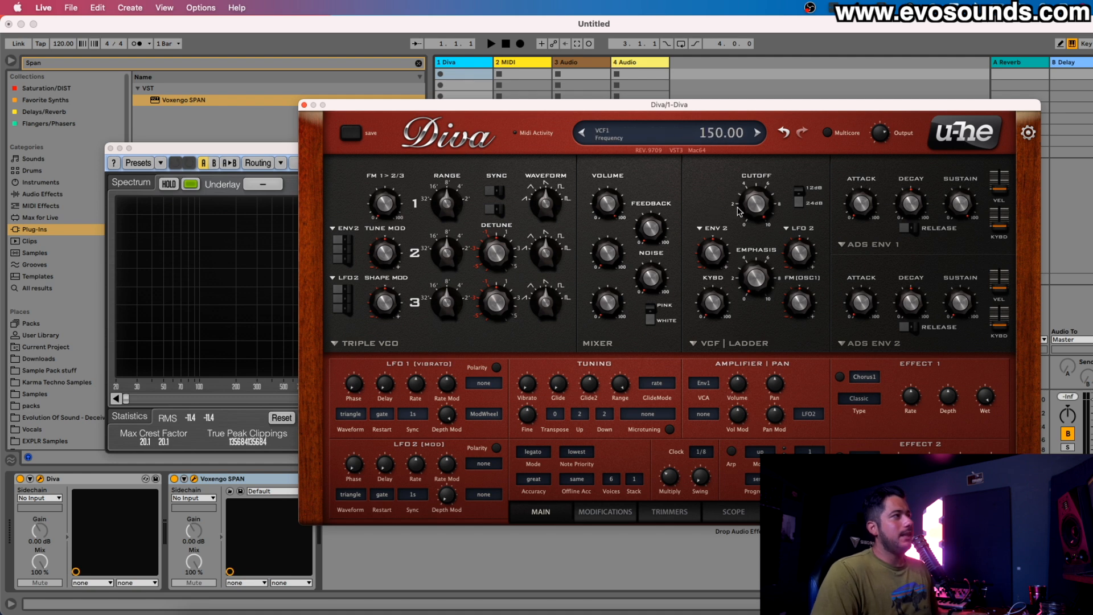
left_click_drag(749, 224, 739, 243)
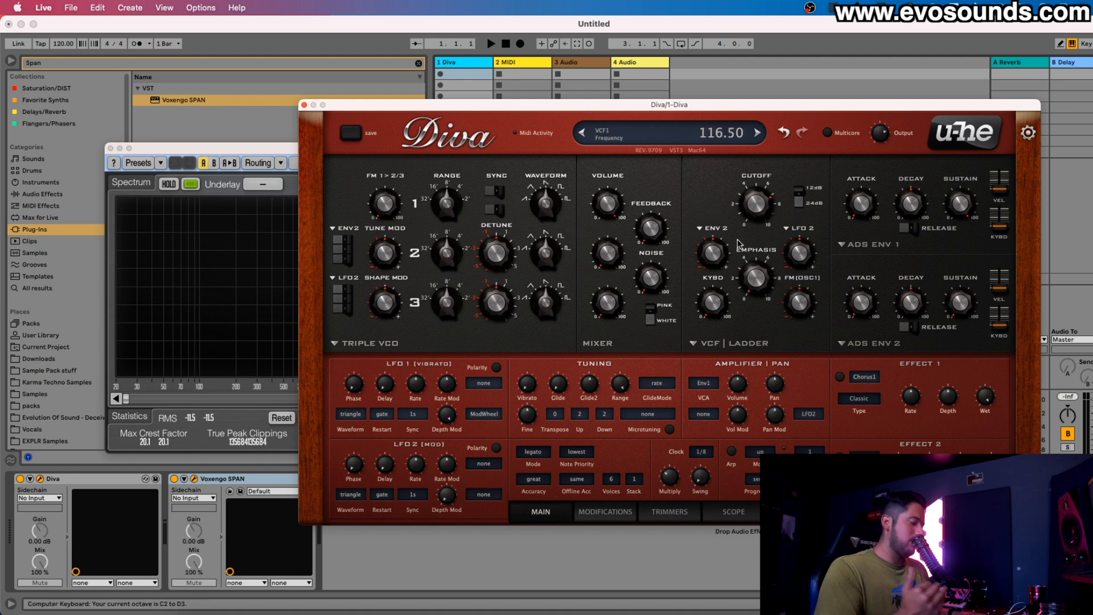
key("x")
key("s")
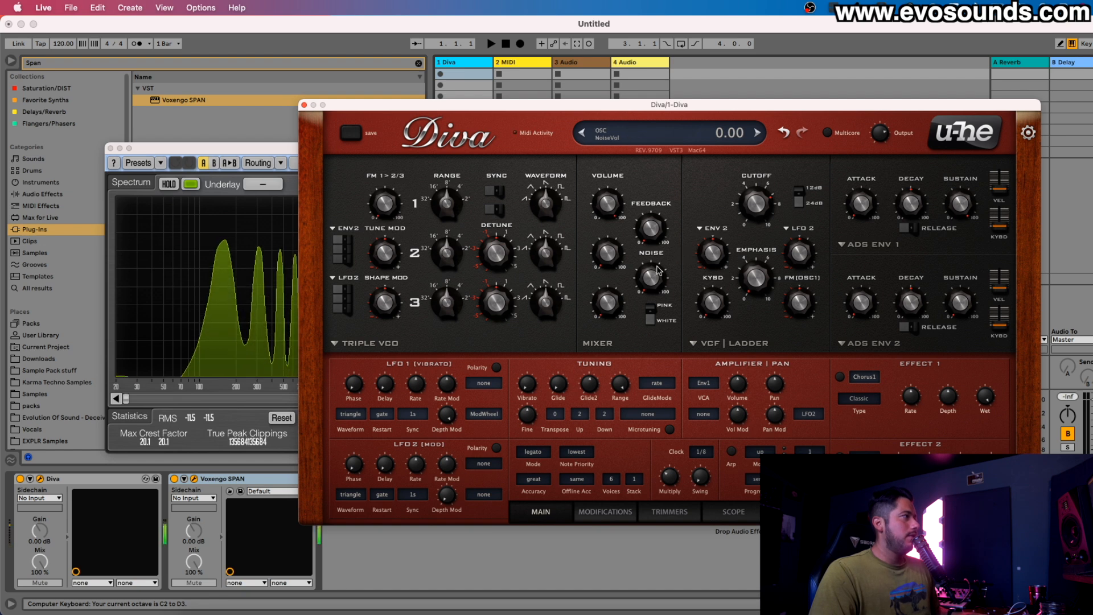
key("e")
left_click_drag(764, 203, 771, 173)
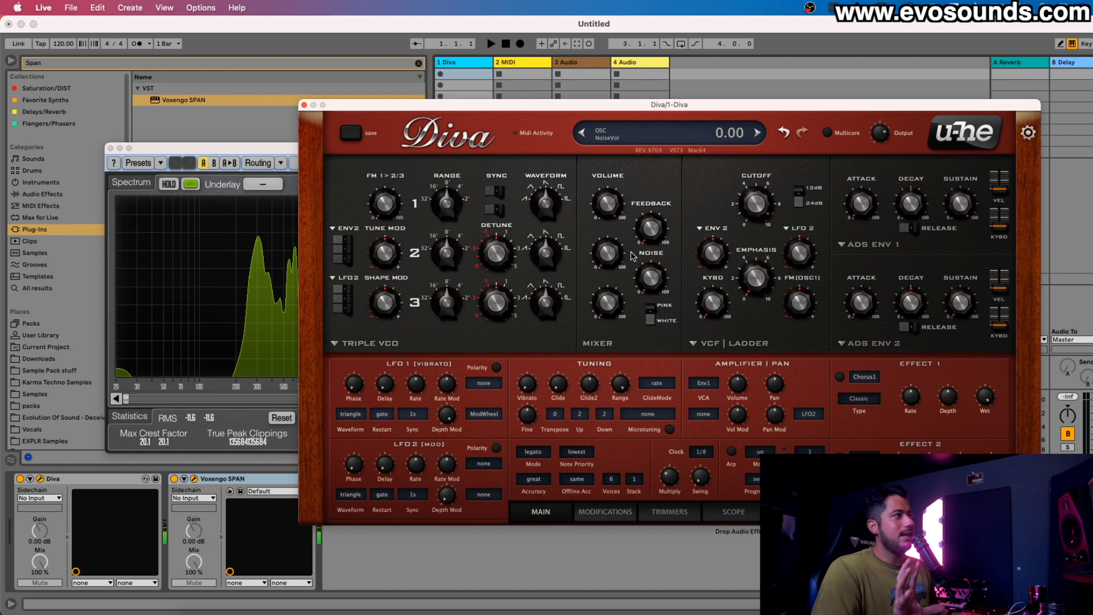
Lower the ladder cutoff to 112.50 and shift the keyboard down an octave, then try the noise level and reopen the cutoff.
left_click_drag(756, 203, 748, 226)
key("z")
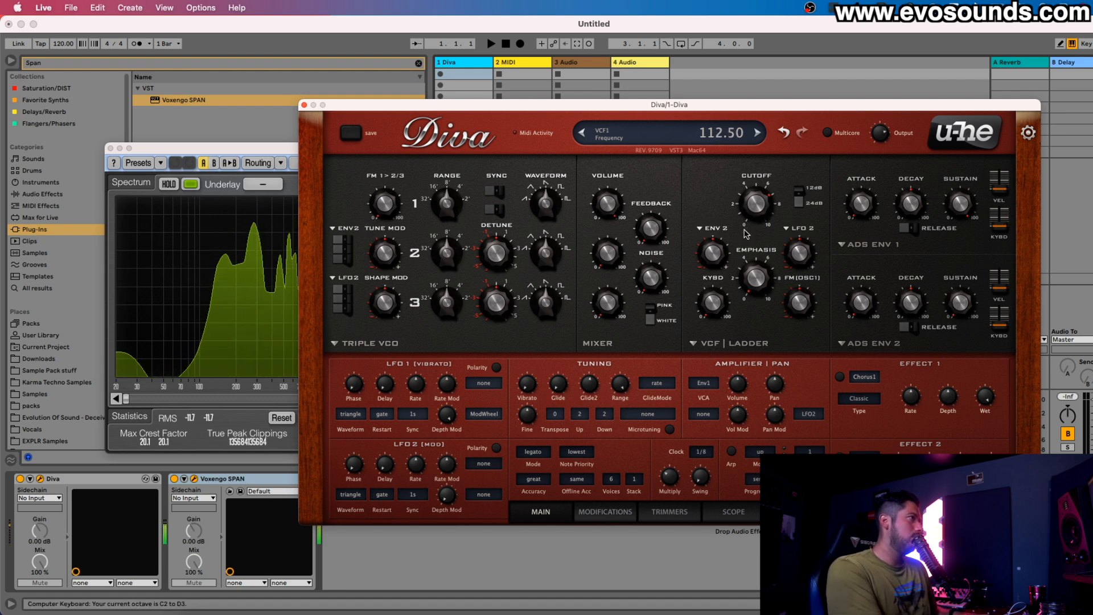
left_click_drag(666, 275, 672, 252)
left_click_drag(748, 215, 752, 199)
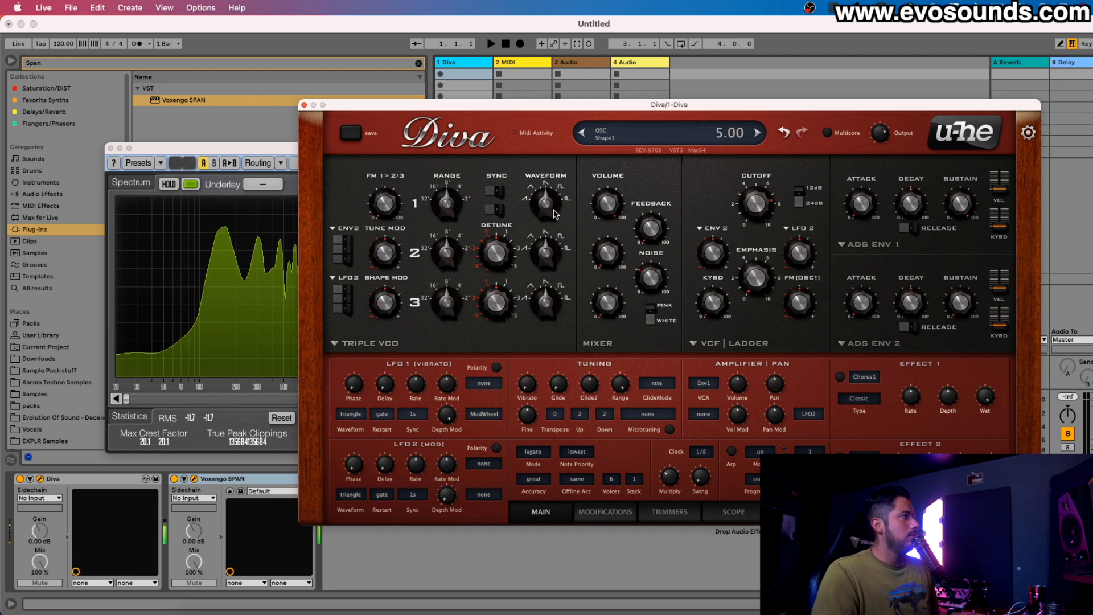
Detune oscillator 2 slightly and adjust the mixer's oscillator 1 volume and feedback levels.
left_click_drag(636, 192, 647, 167)
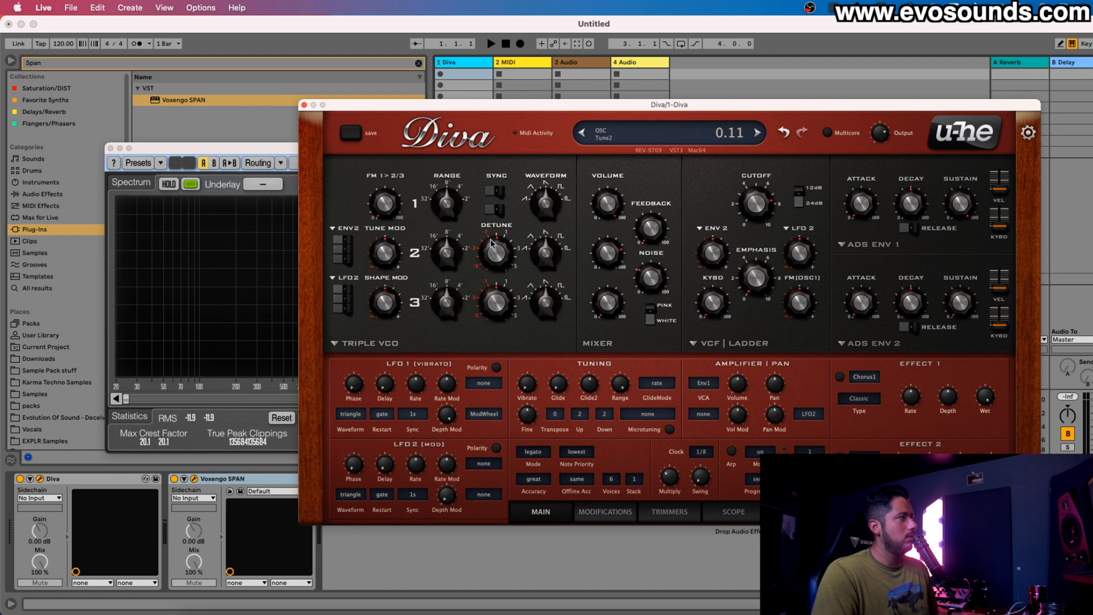
left_click_drag(491, 243, 491, 243)
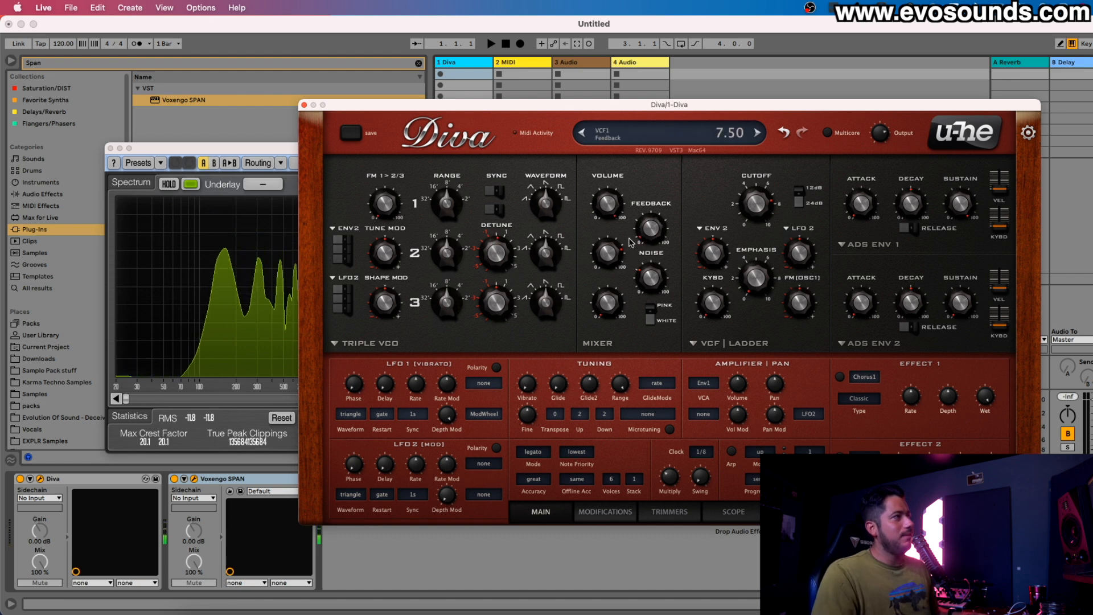
left_click_drag(646, 232, 645, 229)
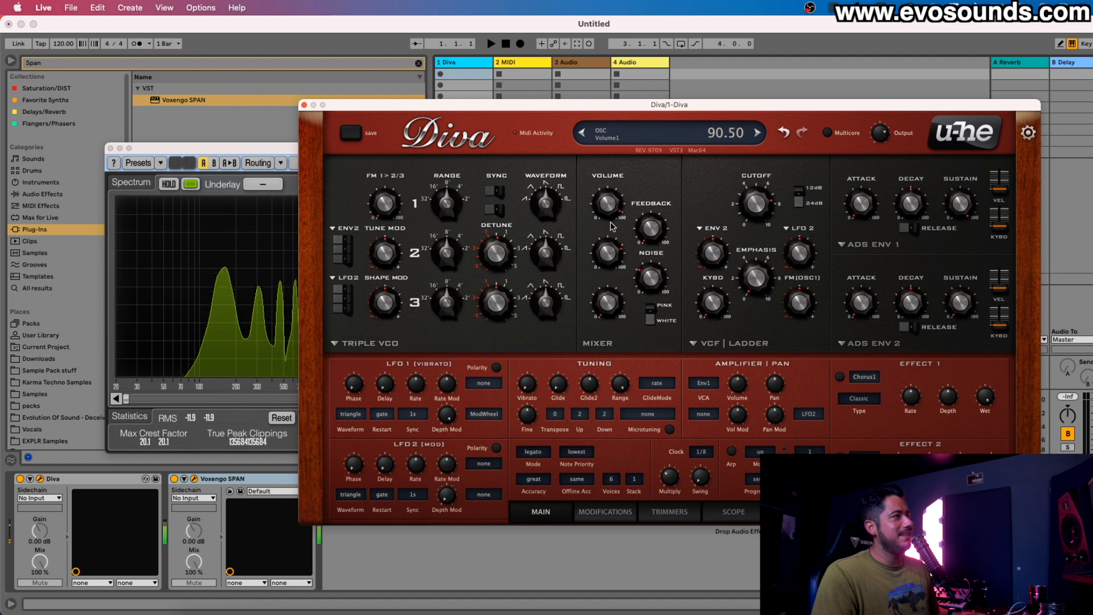
Set the ladder cutoff to 133.00 and the noise volume to 22.50, and shift the keyboard down an octave.
left_click_drag(769, 209, 775, 196)
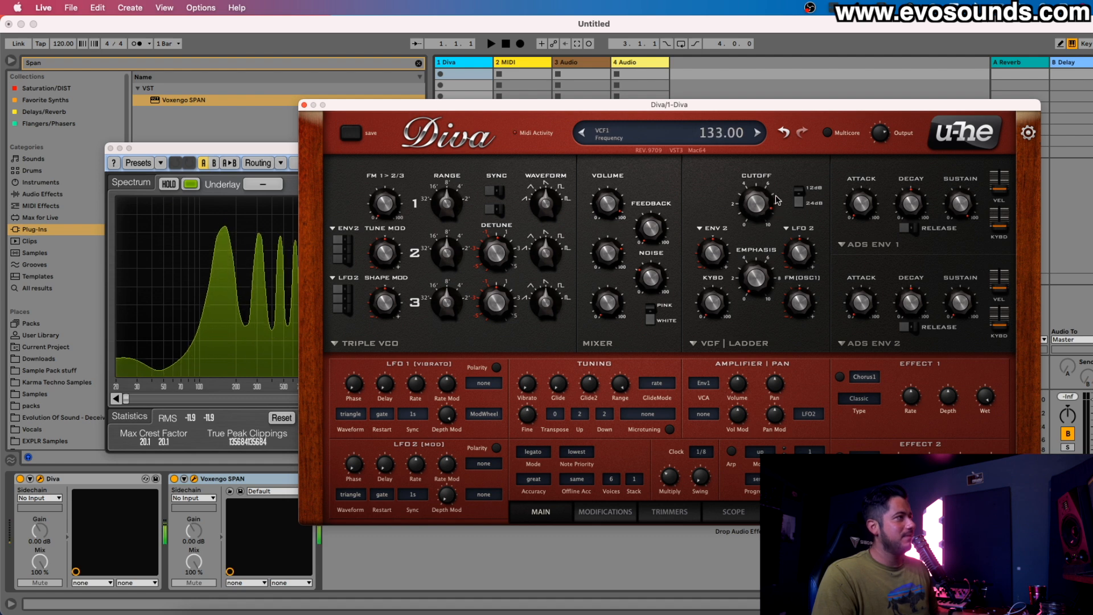
left_click_drag(664, 286, 663, 289)
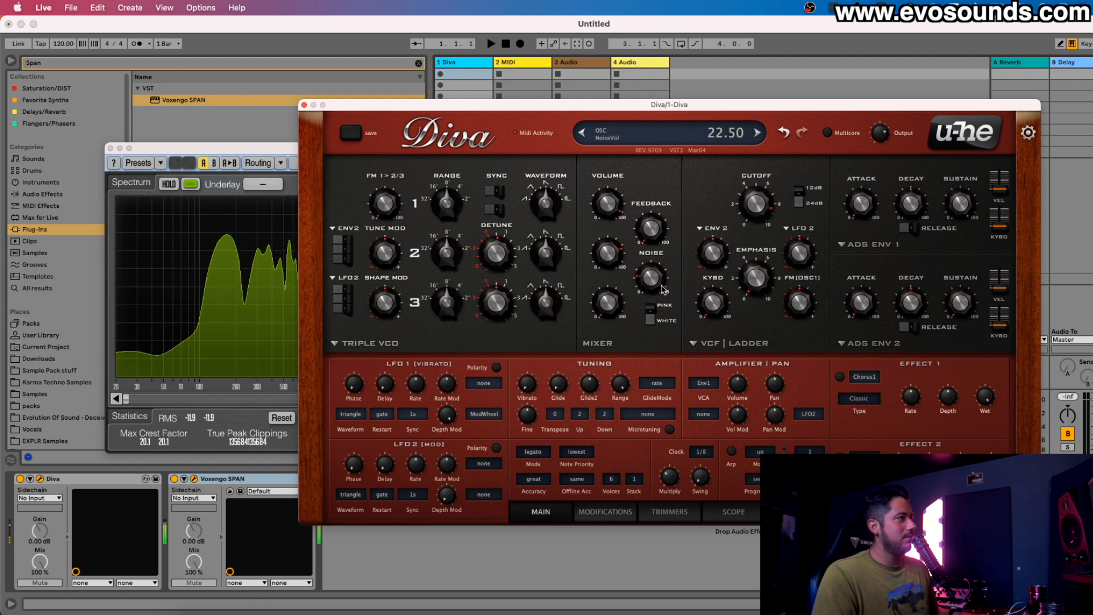
key("z")
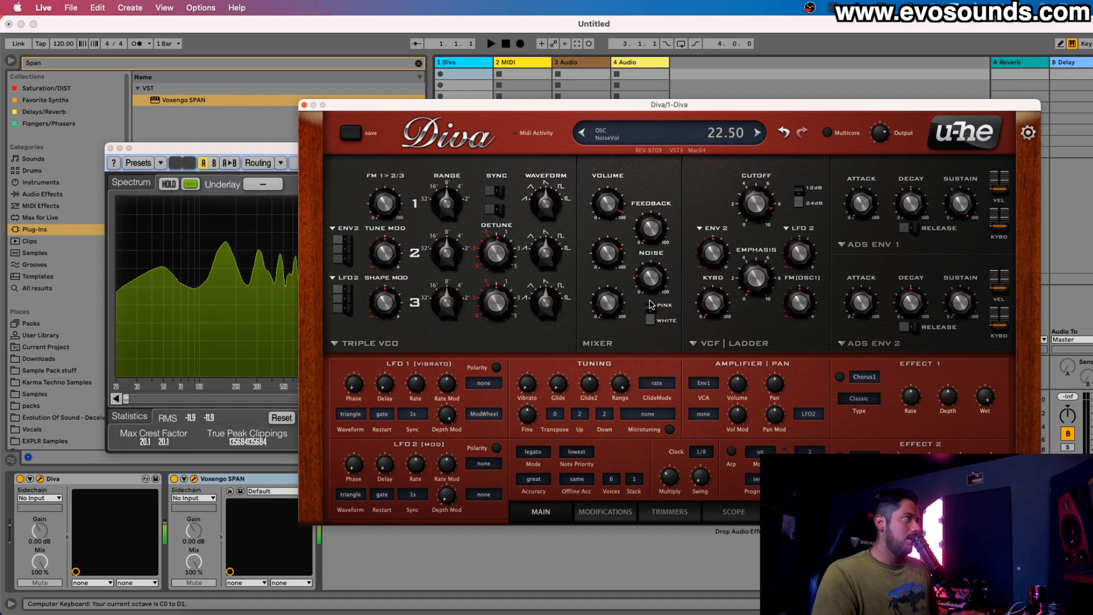
Sweep the ladder cutoff down to 96.00 and back up, and change oscillator 2 to a higher range.
left_click_drag(745, 206, 721, 252)
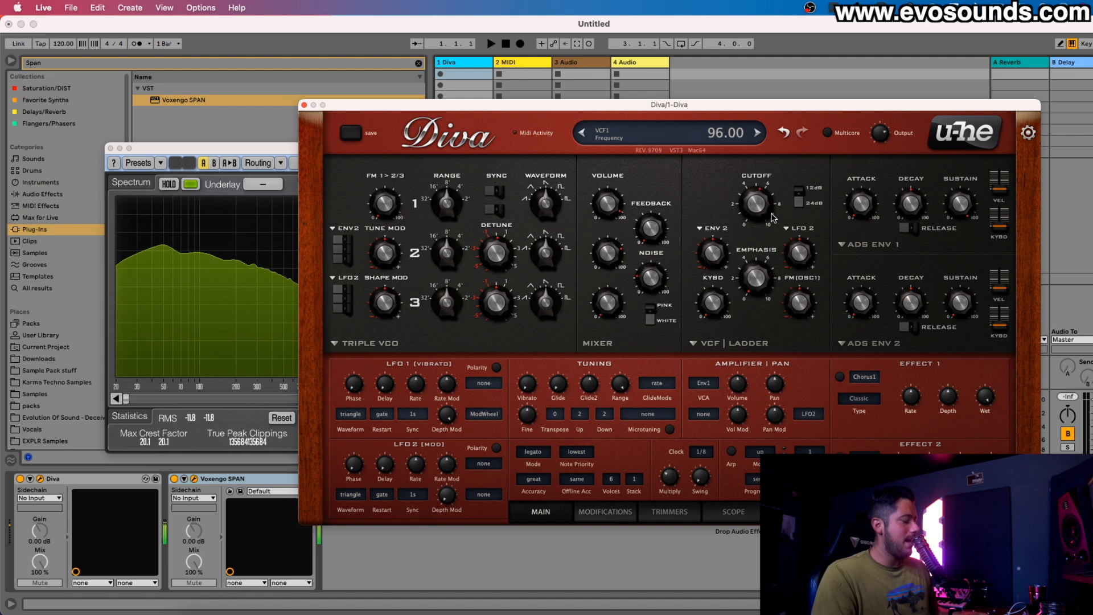
left_click_drag(772, 217, 767, 210)
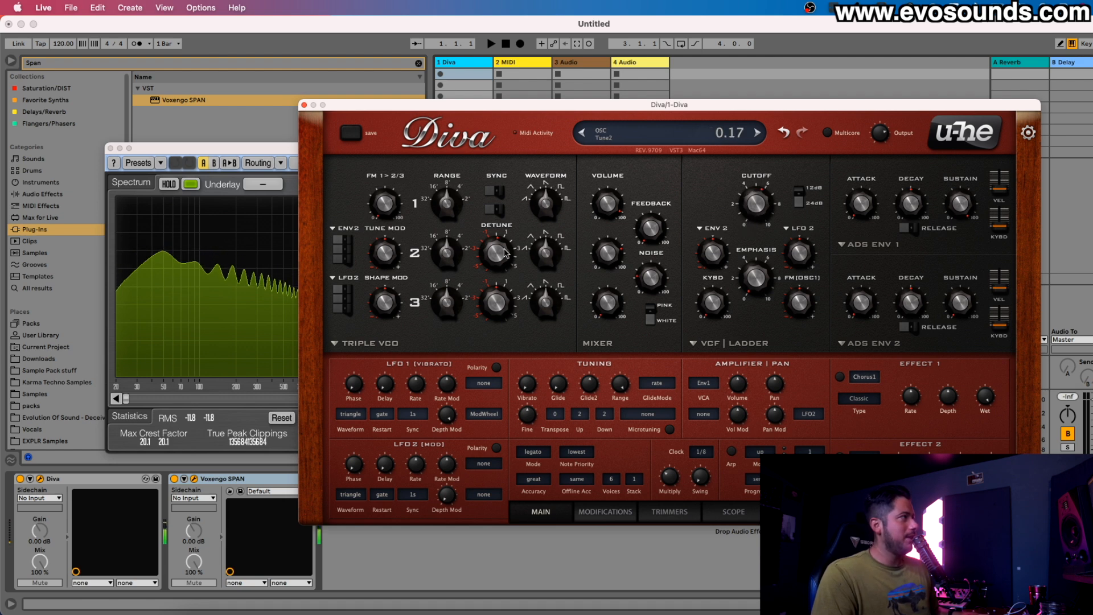
left_click_drag(420, 434, 341, 571)
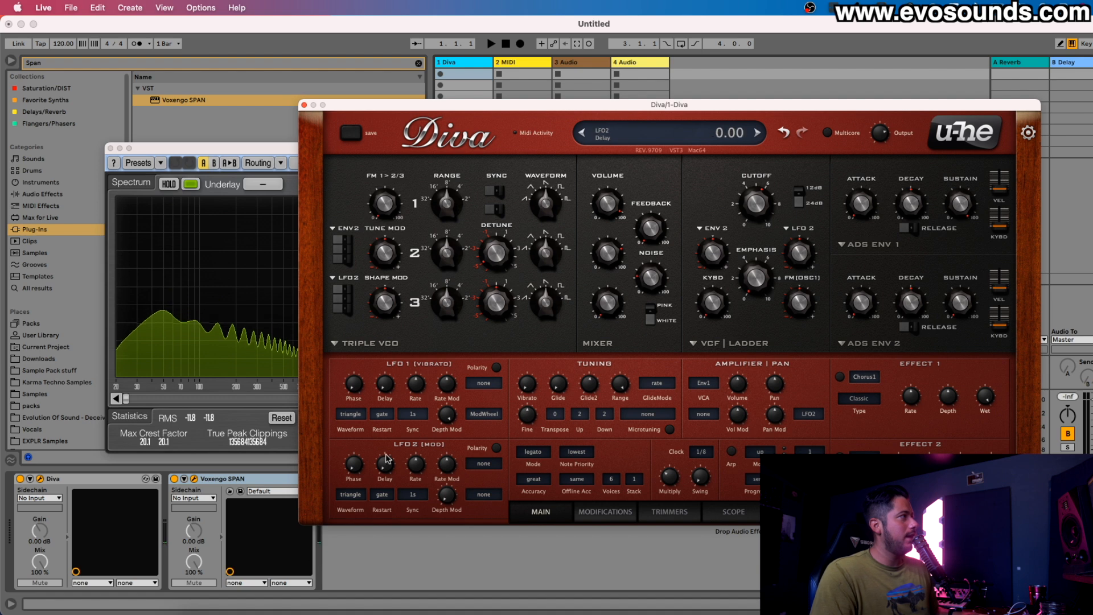
left_click_drag(450, 256, 473, 224)
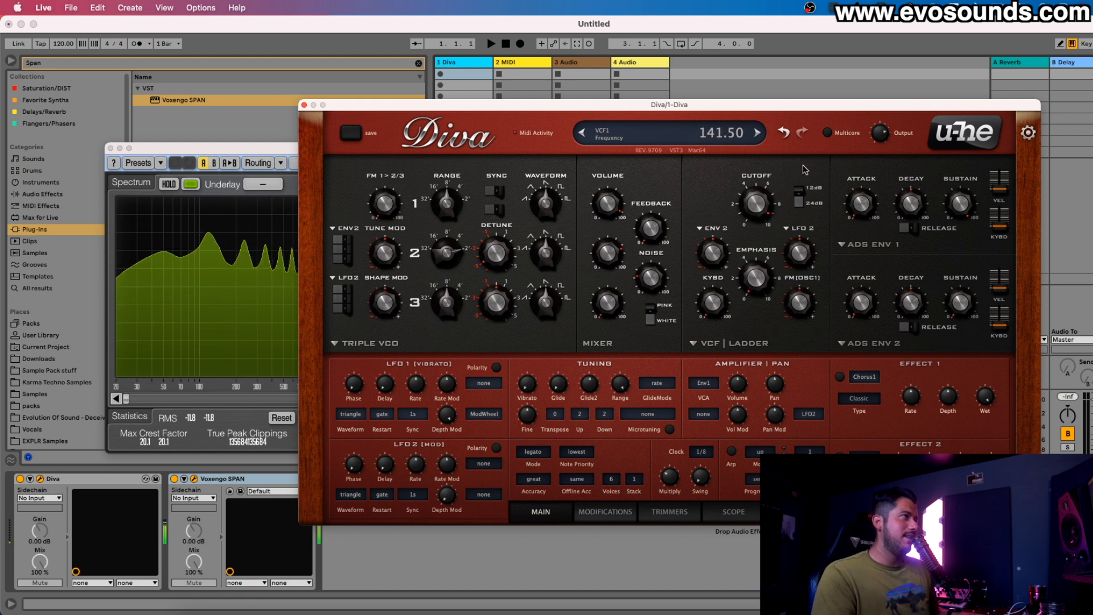
Lower the ladder filter cutoff to 86.50 and set its emphasis to 21.00.
left_click_drag(756, 276, 753, 221)
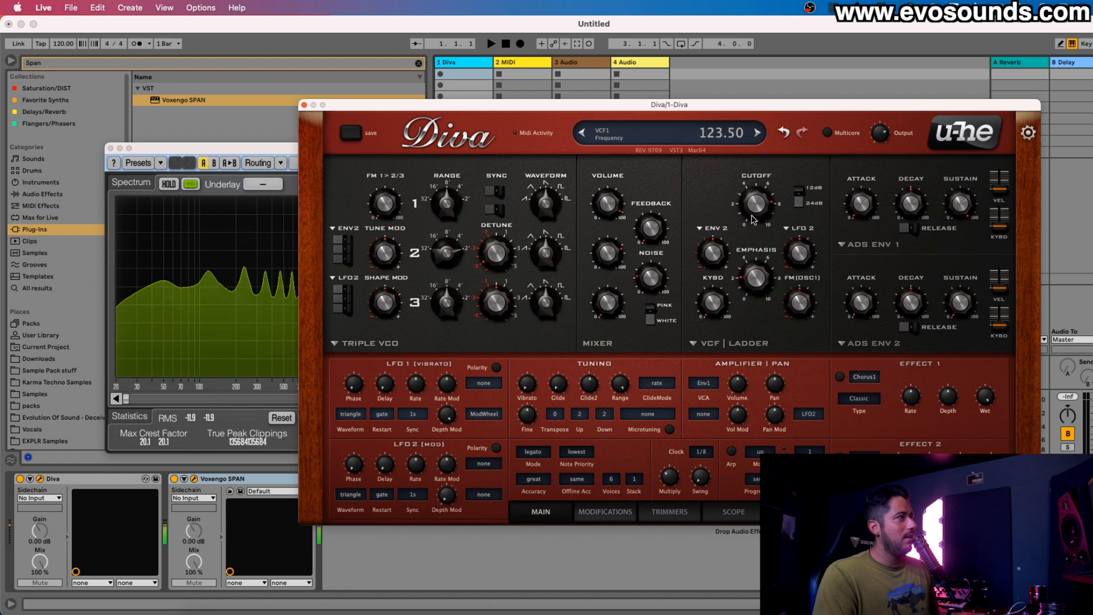
left_click_drag(738, 267, 723, 283)
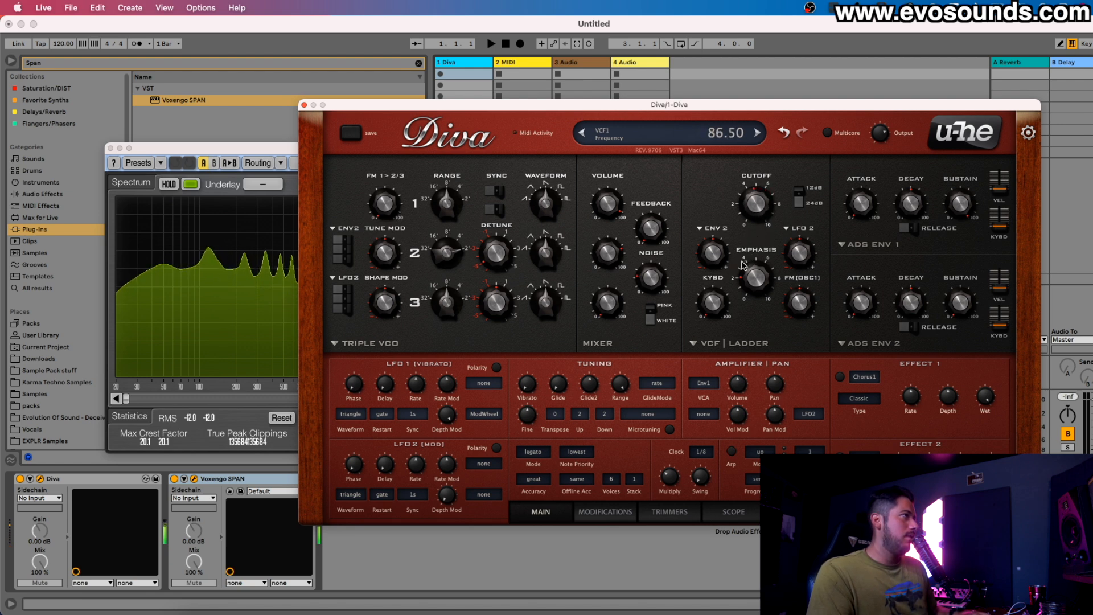
left_click_drag(740, 270, 735, 275)
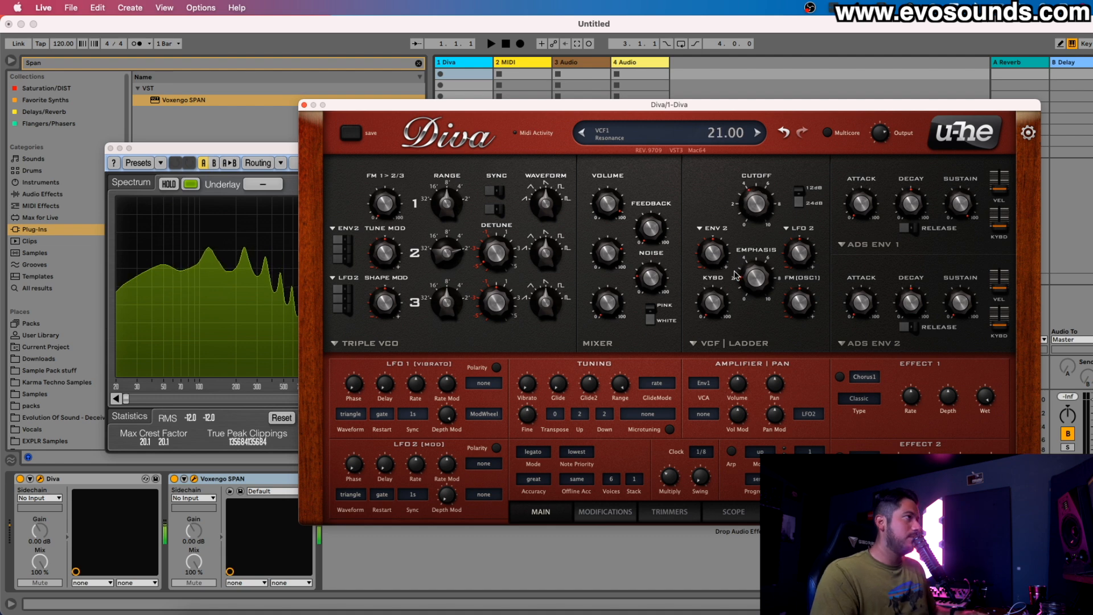
Try the mixer feedback at 74.50 and adjust it while sweeping the ladder filter cutoff.
mouse_move(753, 229)
left_mouse_down()
mouse_move(779, 175)
mouse_move(752, 223)
left_mouse_up()
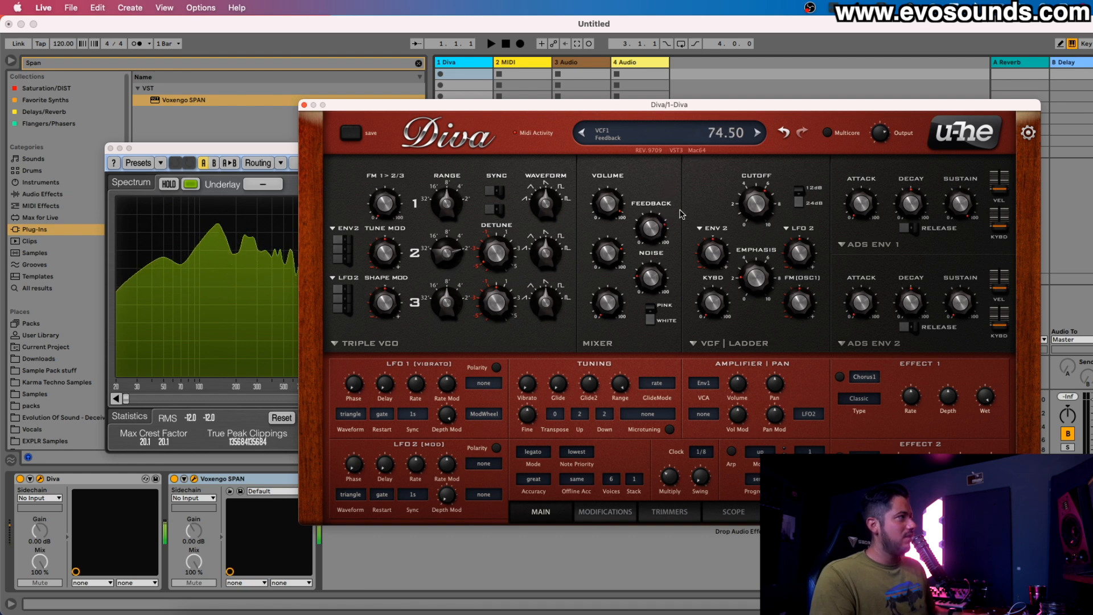
left_click_drag(738, 198, 754, 164)
mouse_move(652, 228)
left_mouse_down()
mouse_move(612, 329)
mouse_move(649, 219)
mouse_move(653, 236)
left_mouse_up()
mouse_move(746, 205)
left_mouse_down()
mouse_move(749, 188)
mouse_move(739, 256)
mouse_move(764, 208)
left_mouse_up()
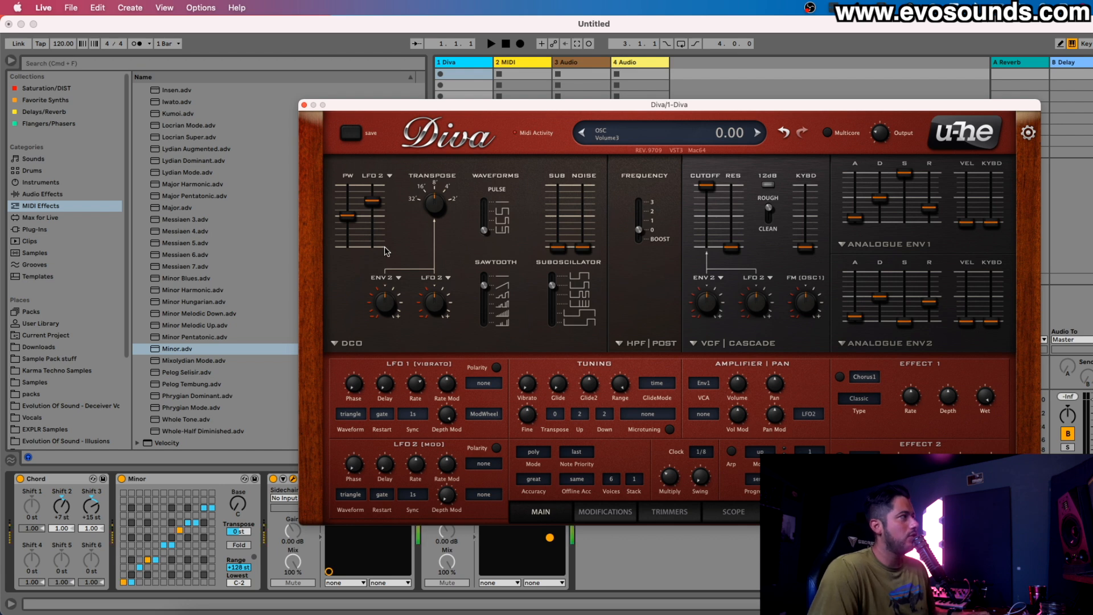
Select the Chord and Minor scale devices, play notes through them, and change the DCO's pulse waveform in the June-60 patch.
left_click(103, 482)
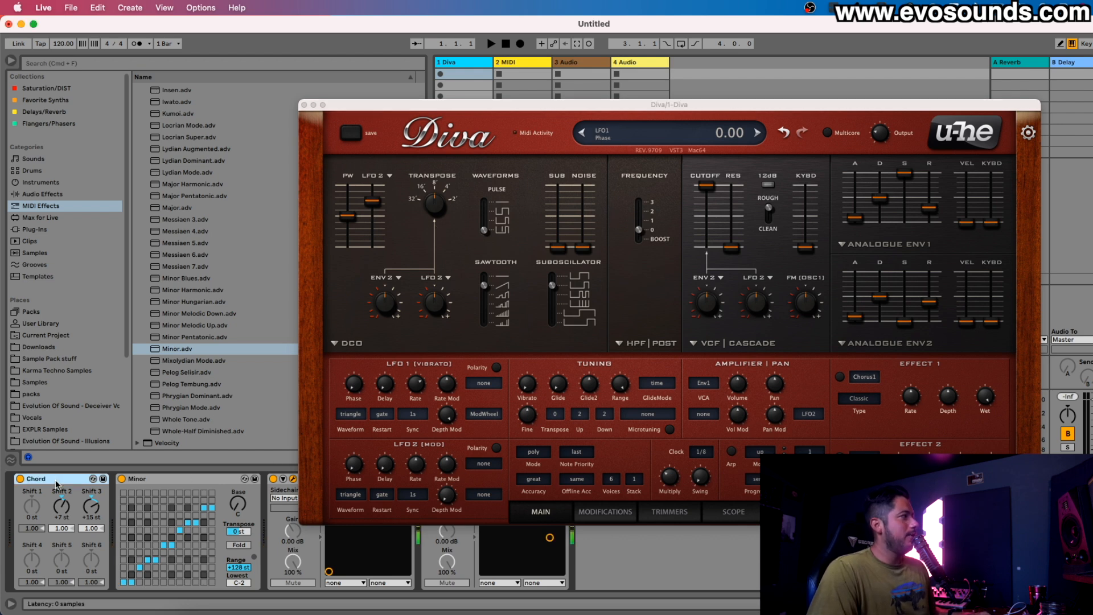
left_click(144, 483)
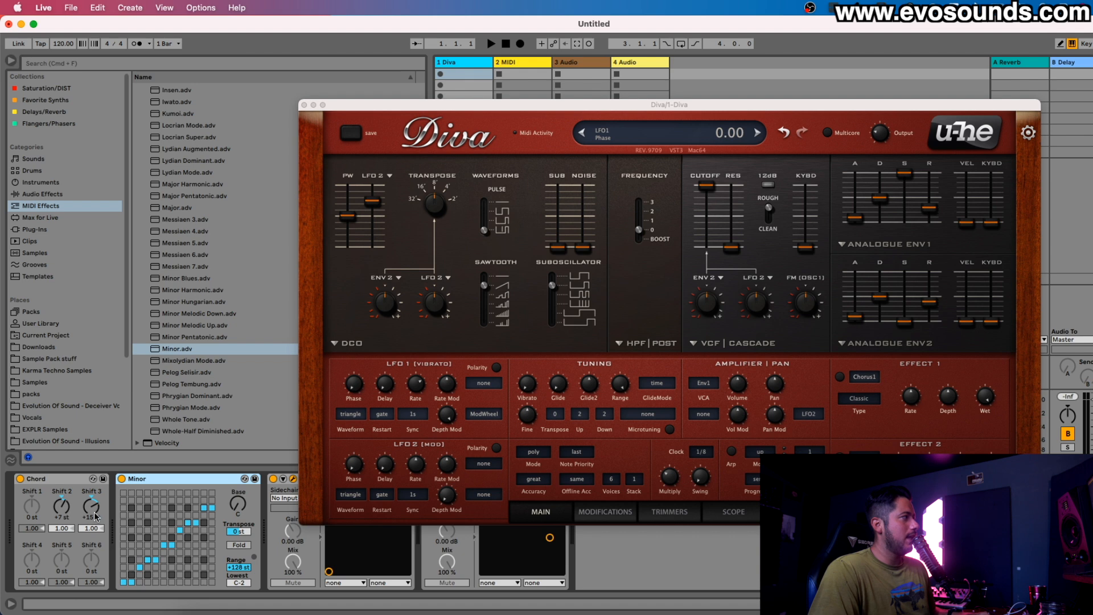
key("z")
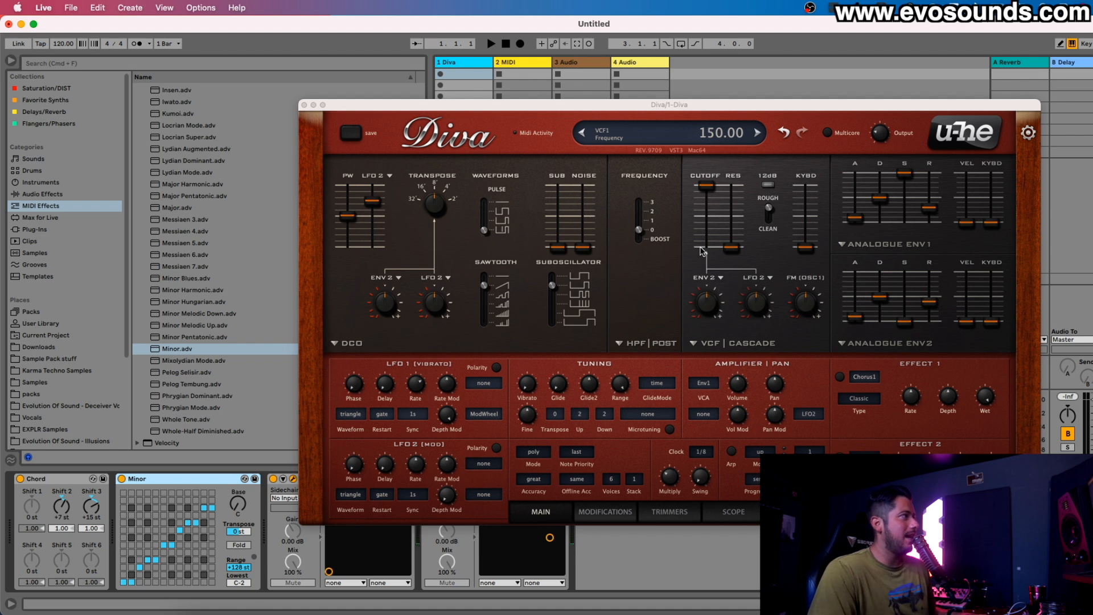
left_click(491, 214)
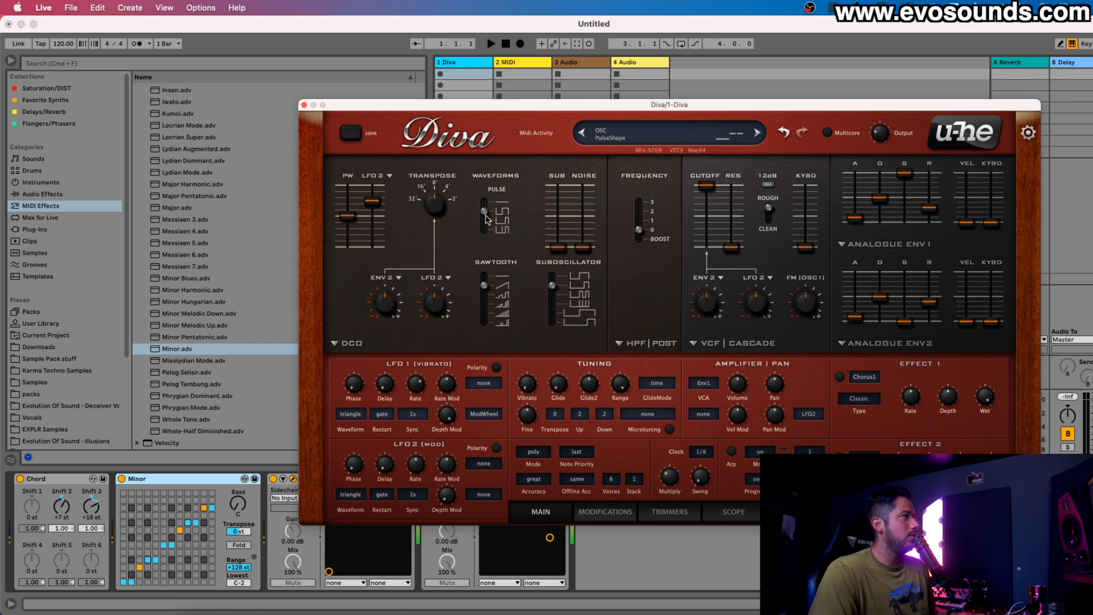
Lower the cascade filter's cutoff to 94.00 and set the post high-pass frequency to 2.
left_click_drag(698, 207, 703, 211)
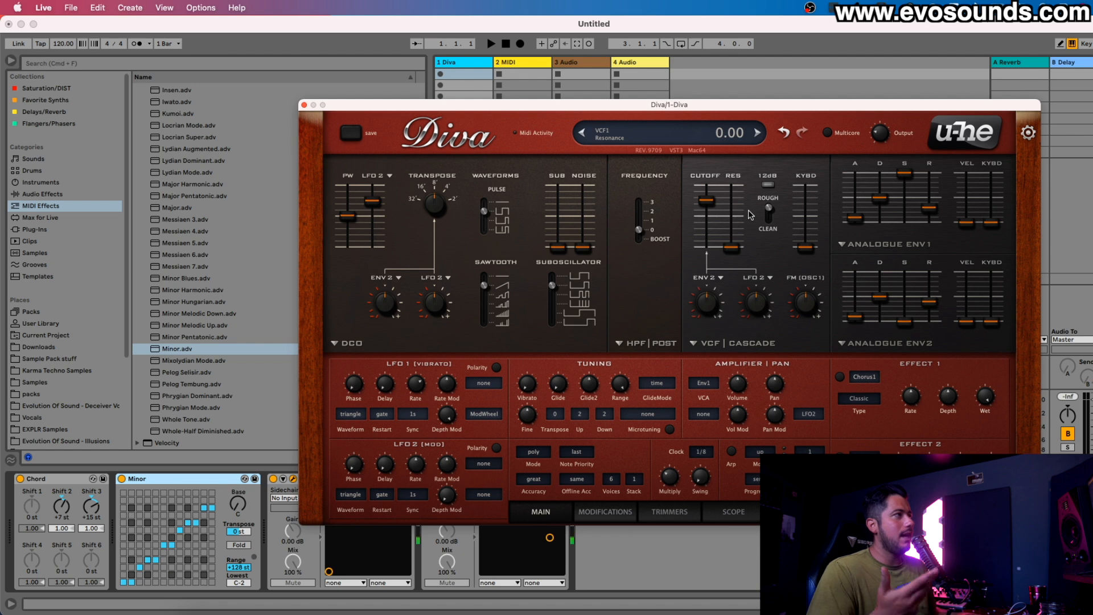
left_click_drag(706, 205, 708, 223)
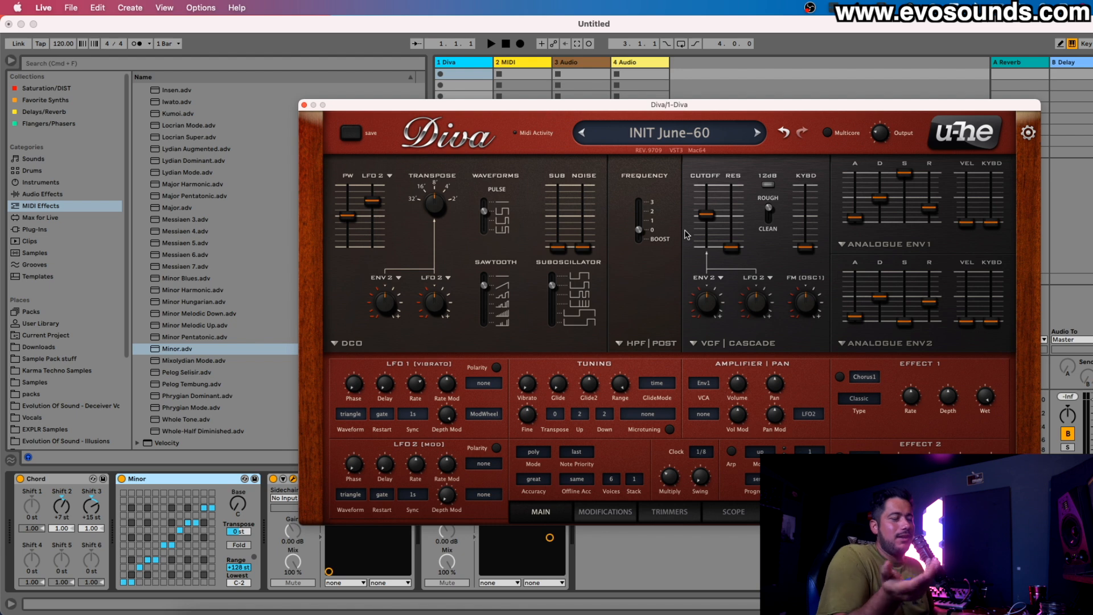
mouse_move(651, 236)
left_mouse_down()
mouse_move(658, 192)
mouse_move(649, 235)
mouse_move(651, 216)
left_mouse_up()
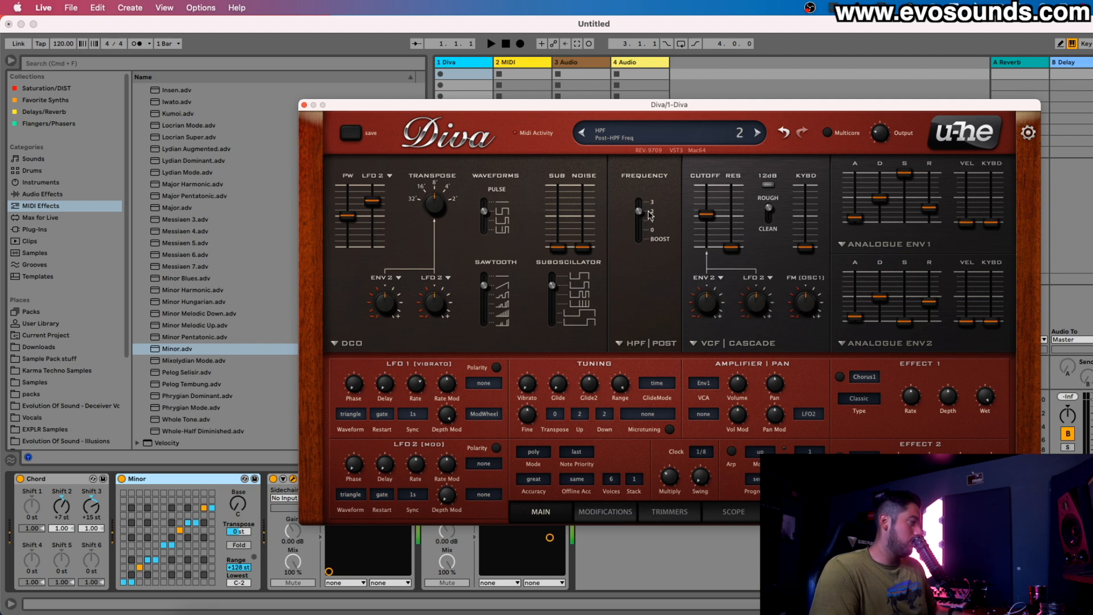
left_click_drag(437, 202, 415, 245)
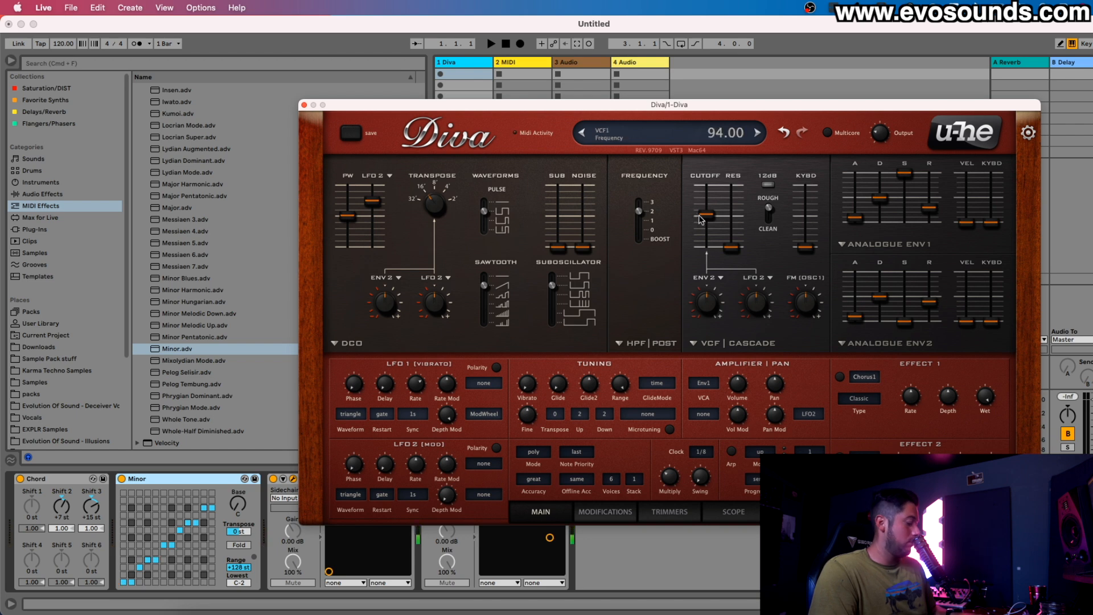
Raise the cascade filter's resonance and sweep its cutoff up through 100.00 and 108.00 while playing notes.
mouse_move(701, 220)
left_mouse_down()
mouse_move(711, 190)
mouse_move(721, 267)
mouse_move(712, 218)
left_mouse_up()
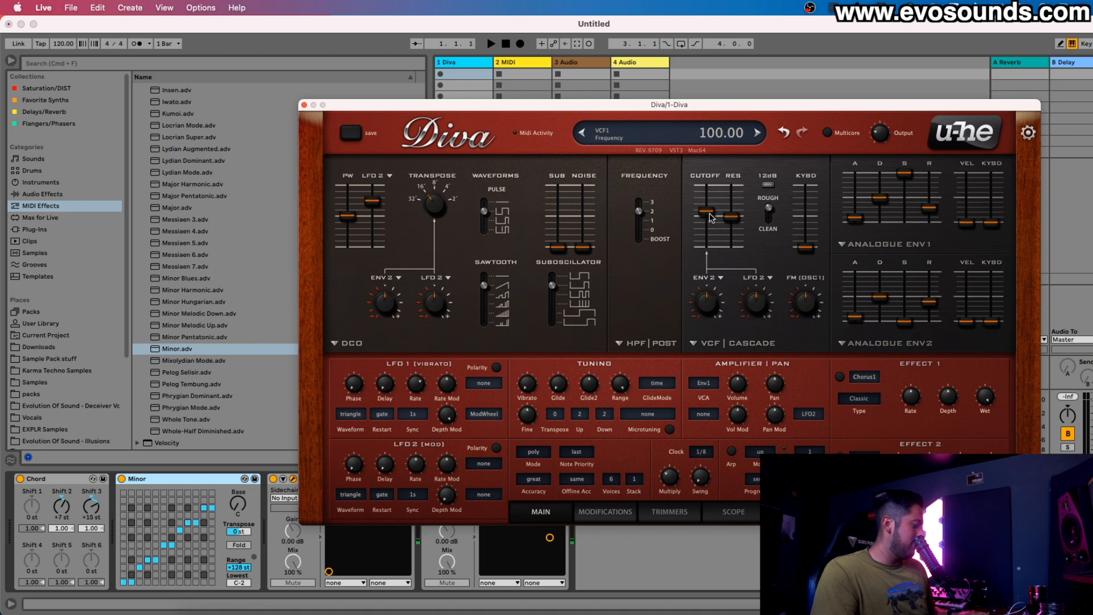
left_click_drag(710, 214, 710, 225)
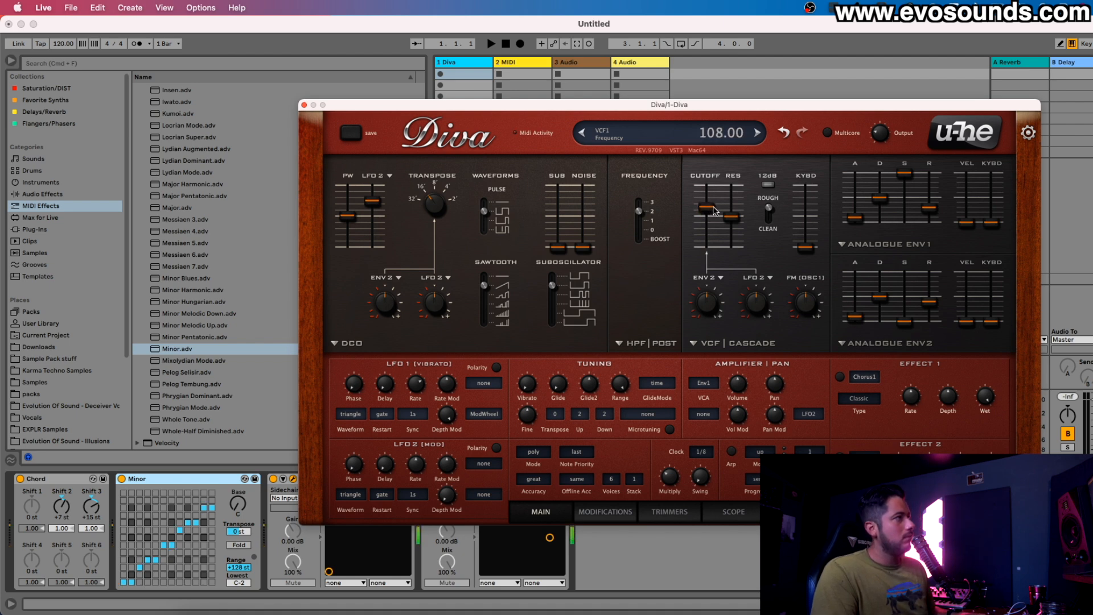
mouse_move(719, 201)
left_mouse_down()
mouse_move(710, 243)
mouse_move(719, 215)
left_mouse_up()
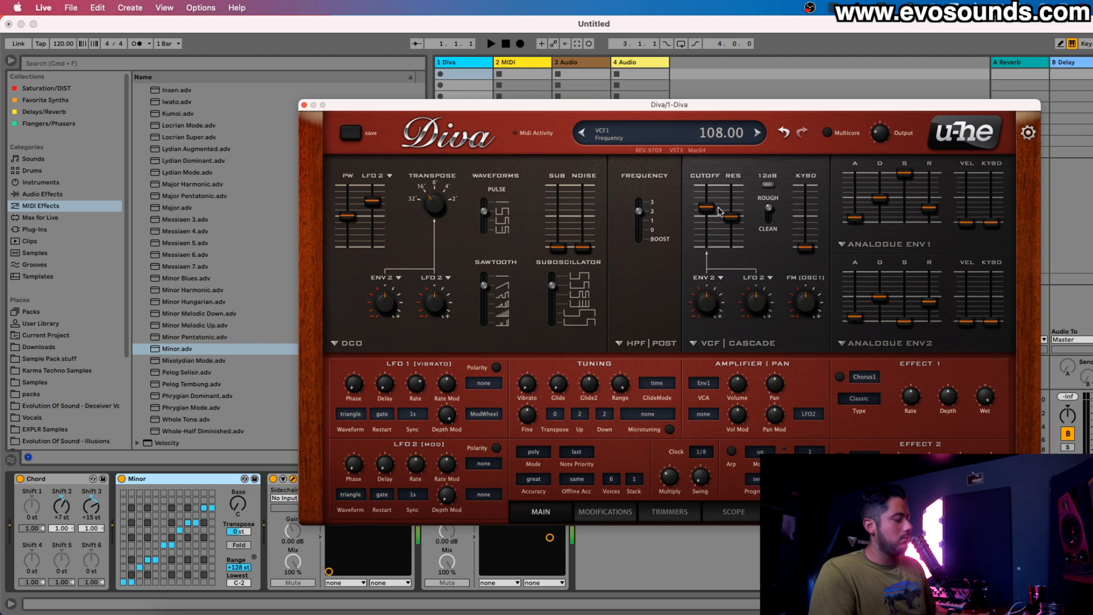
mouse_move(719, 215)
left_mouse_down()
mouse_move(716, 226)
mouse_move(716, 202)
left_mouse_up()
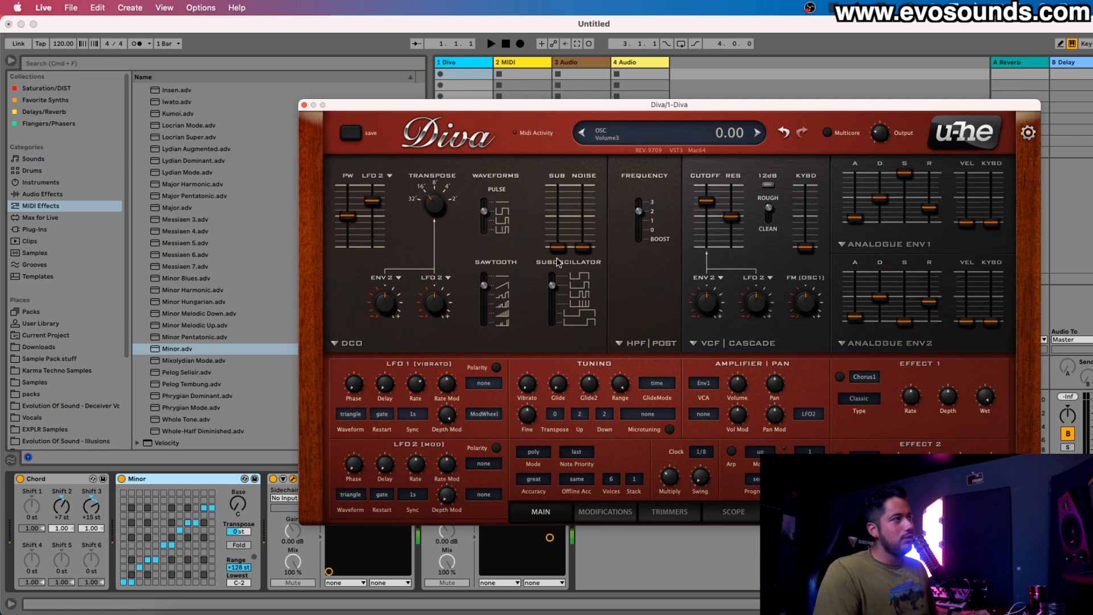
Set the post high-pass frequency to 0 and switch the high-pass model to HPF pre.
left_click_drag(639, 211, 638, 240)
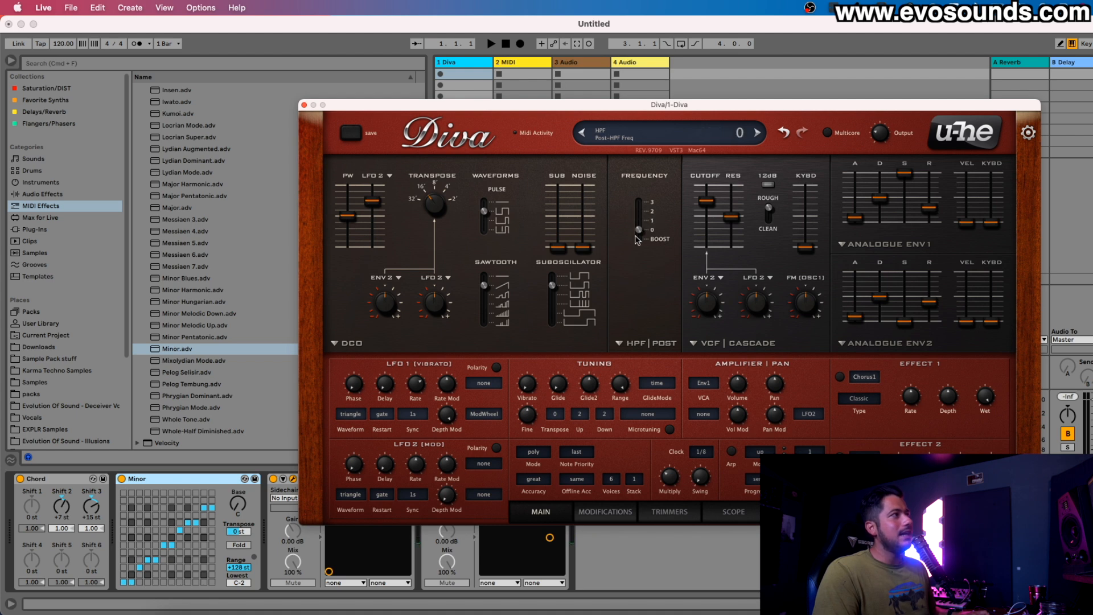
left_click(647, 343)
left_click(649, 348)
left_click(655, 347)
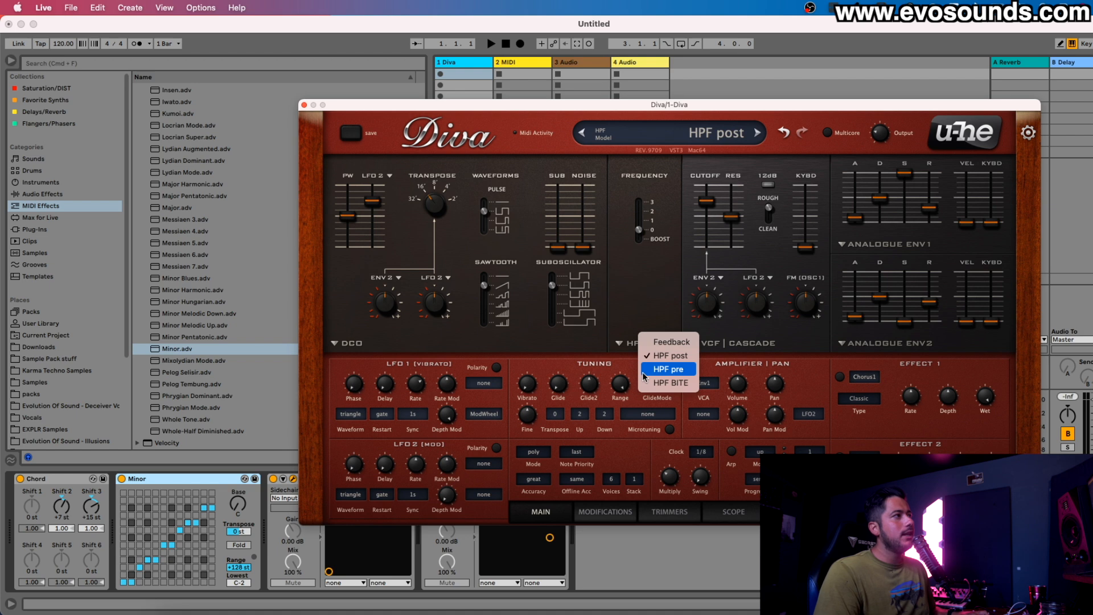
left_click(644, 373)
left_click(631, 343)
left_click(652, 295)
Switch the filter model to Uhbie, turn on its BP morph mode and try the morph and cutoff.
left_click(714, 343)
left_click(725, 387)
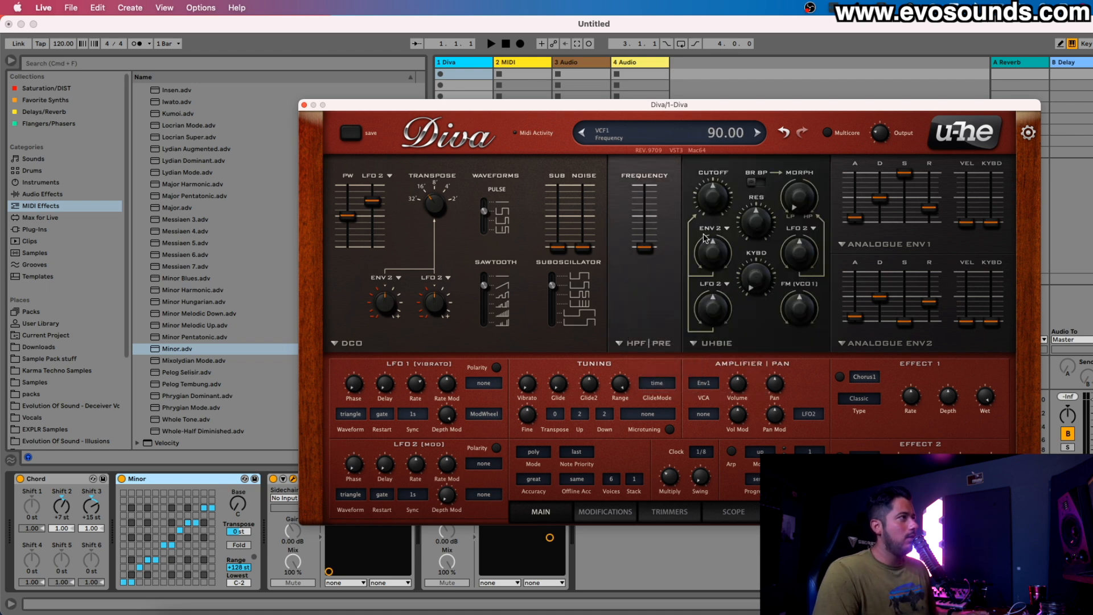
left_click_drag(796, 214, 818, 145)
left_click(754, 182)
left_click_drag(713, 221, 758, 224)
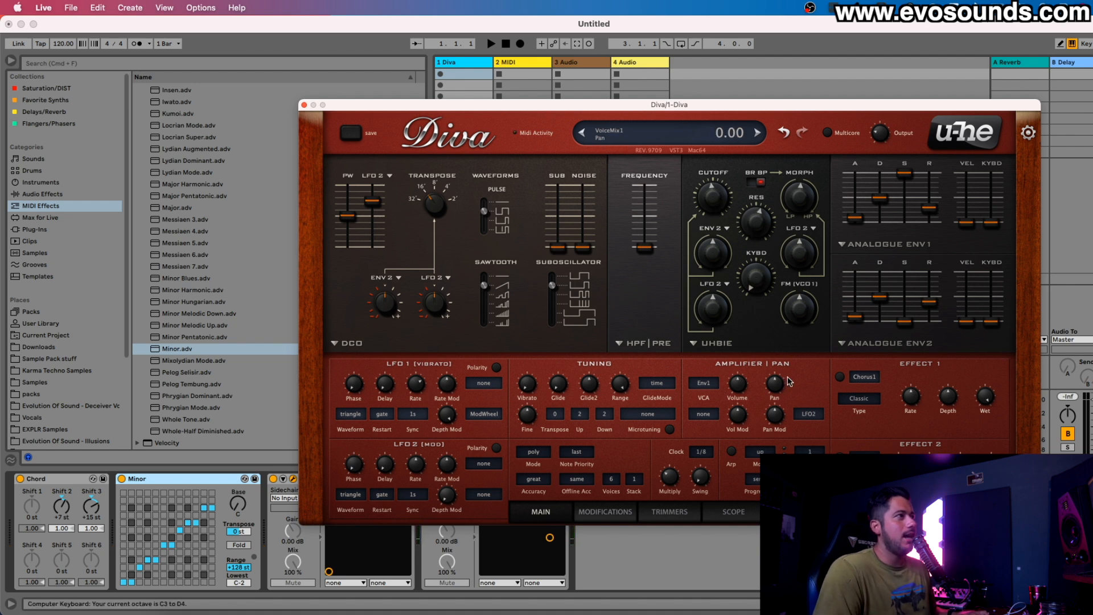
Raise envelope 2's sustain and sweep the Uhbie filter's morph and cutoff, bringing the cutoff down to 65.00.
left_click_drag(905, 321, 912, 291)
left_click_drag(713, 200, 738, 171)
left_click_drag(800, 196, 777, 235)
left_click_drag(719, 205, 689, 251)
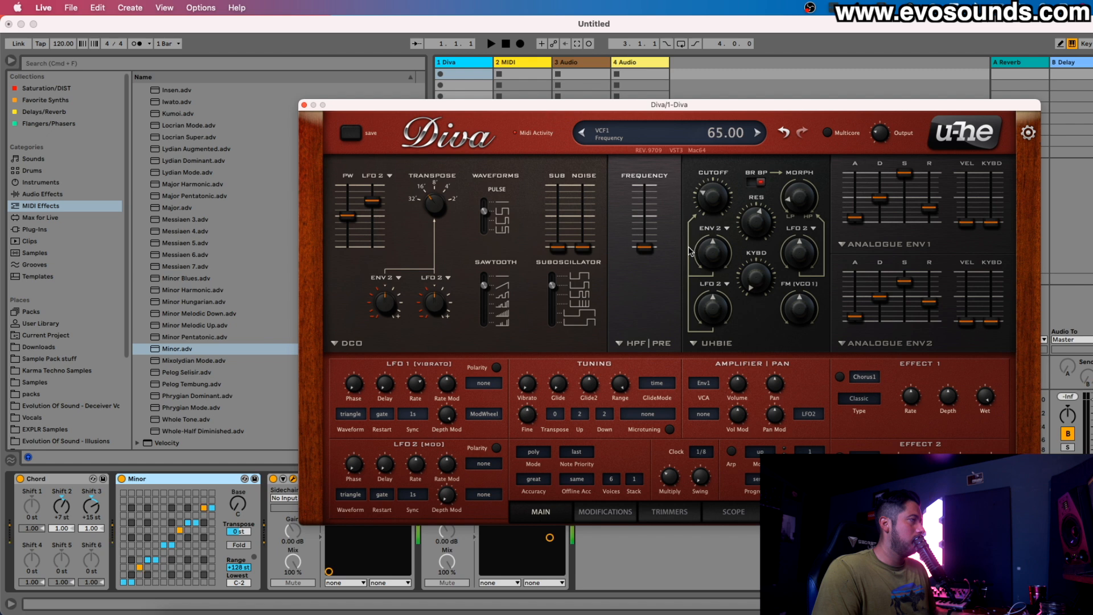
Adjust the Uhbie filter's resonance, raise its morph to 51.50 and bring the cutoff up to 100.00.
left_click_drag(750, 224, 745, 228)
left_click_drag(819, 171, 826, 155)
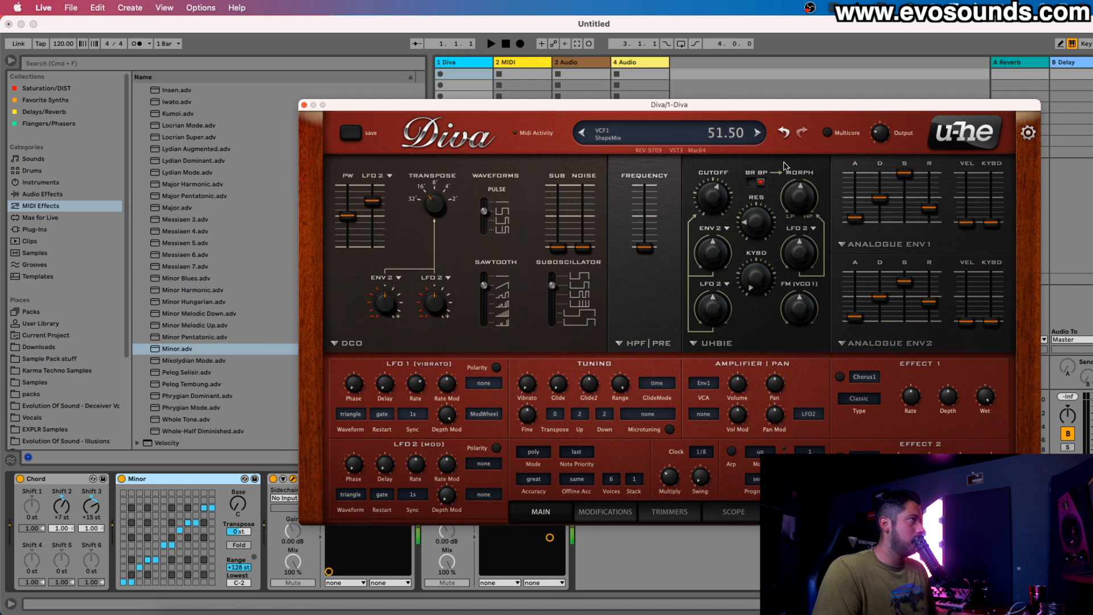
left_click_drag(712, 210, 689, 211)
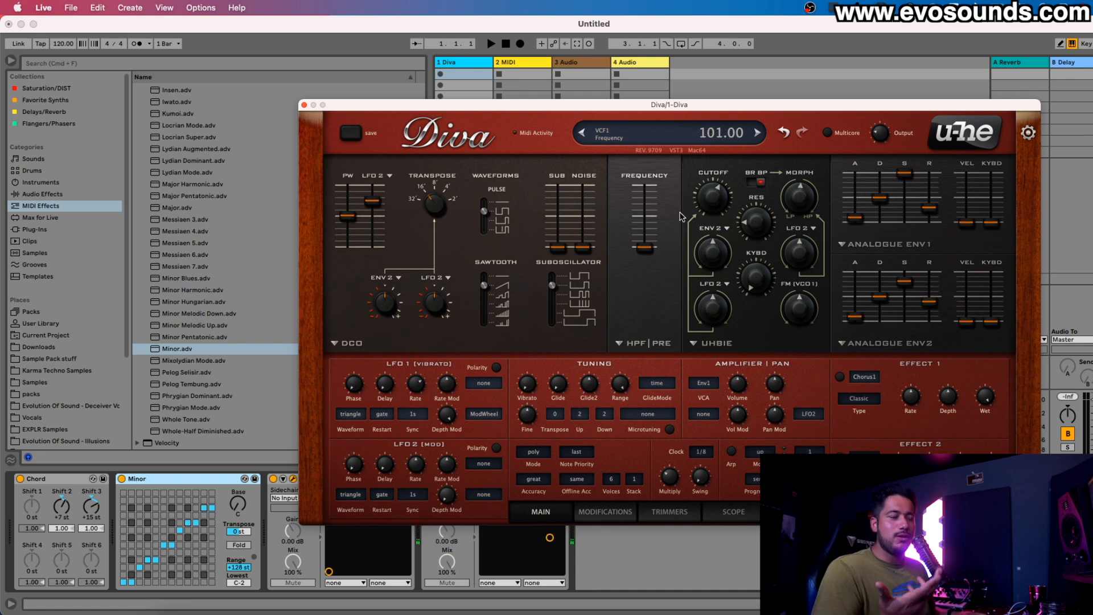
mouse_move(646, 248)
left_mouse_down()
mouse_move(646, 212)
mouse_move(649, 249)
left_mouse_up()
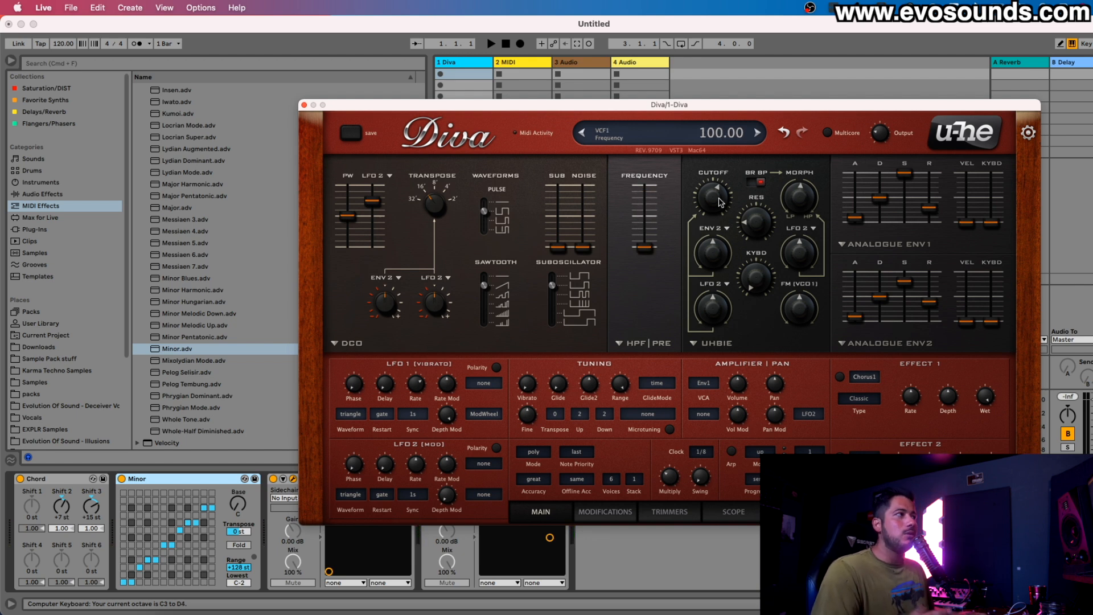
left_click(568, 510)
left_click(536, 510)
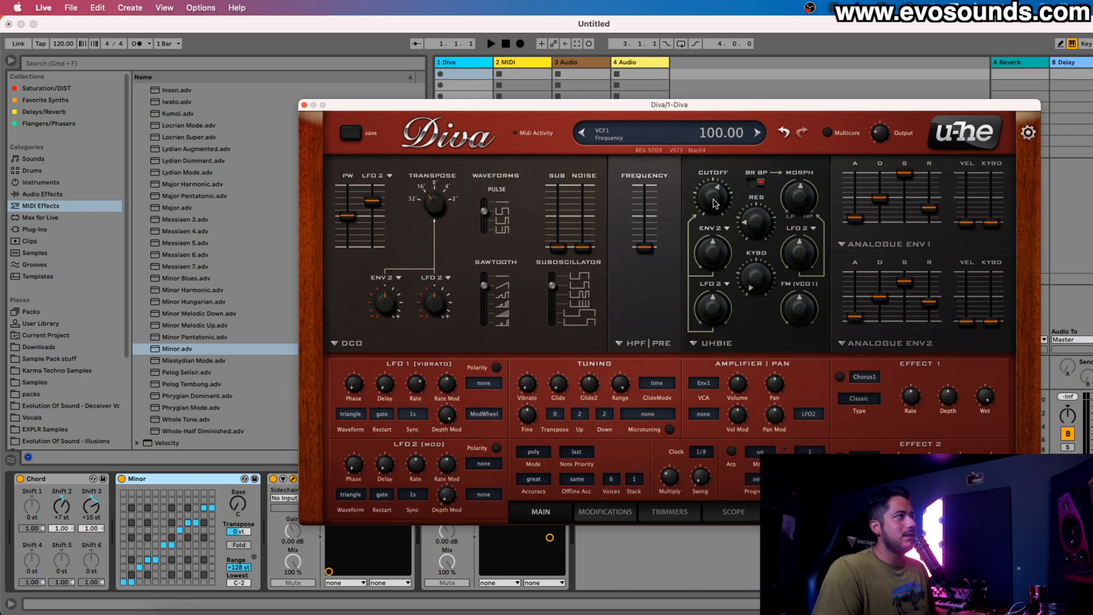